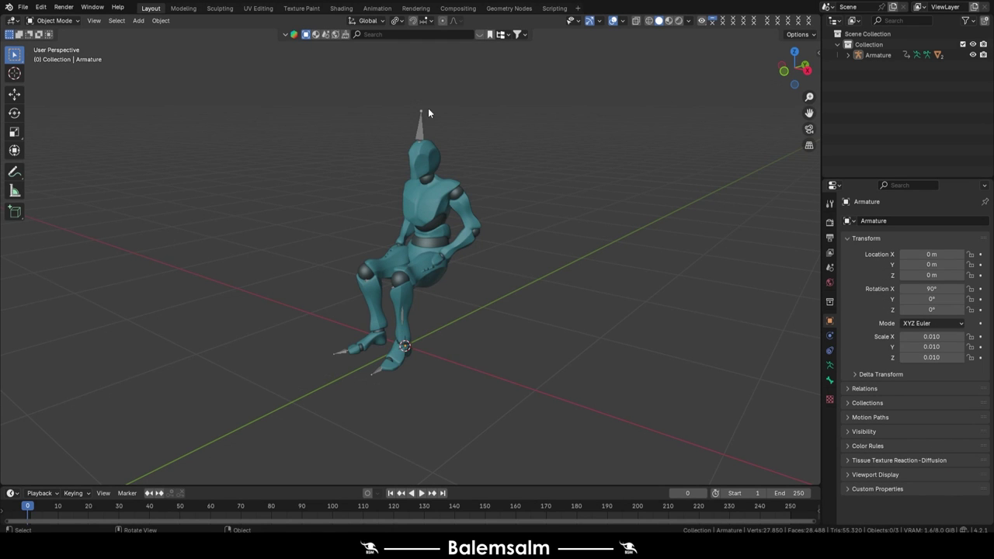
# Move the armature into a new HMNREFs collection.
pyautogui.click(428, 116)
pyautogui.press('m')
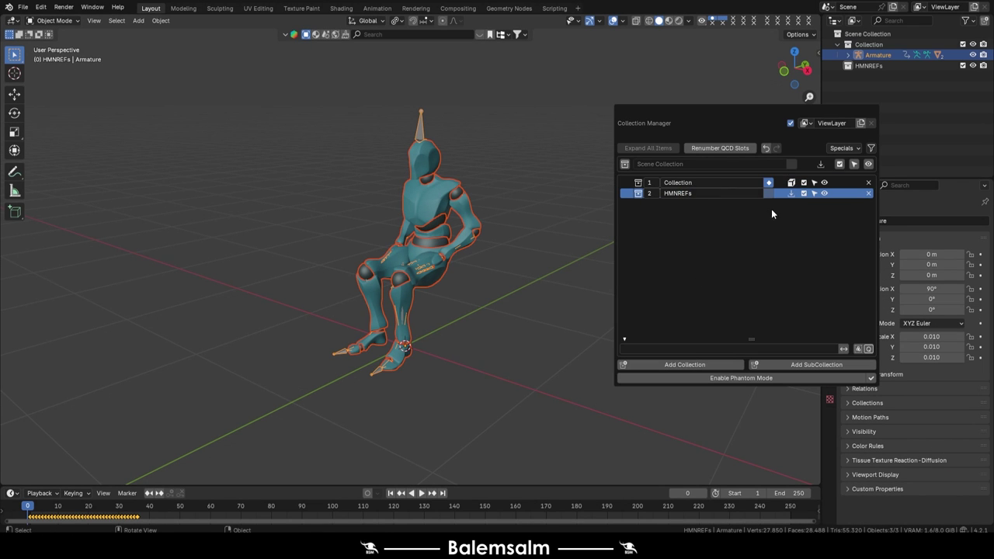
pyautogui.click(791, 192)
# Add a cube, shrink it and position it beneath the seated figure's thighs.
pyautogui.press('KP_1')
pyautogui.press('KP_3')
pyautogui.hotkey('shift', 'a')
pyautogui.click(497, 170)
pyautogui.press('Tab')
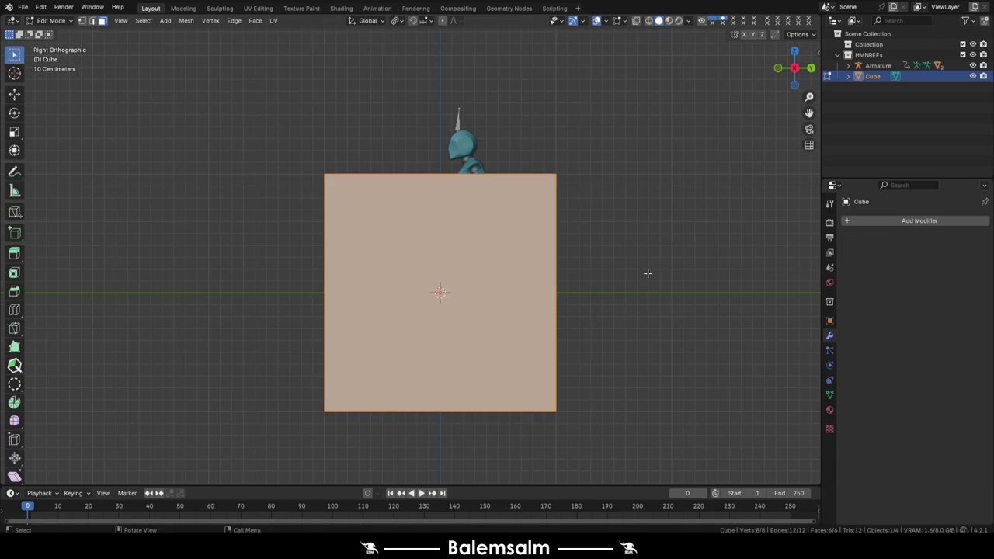
pyautogui.scroll(-3, 648, 273)
pyautogui.press('s')
pyautogui.click(466, 240)
pyautogui.press('g')
pyautogui.click(355, 184)
pyautogui.press('g')
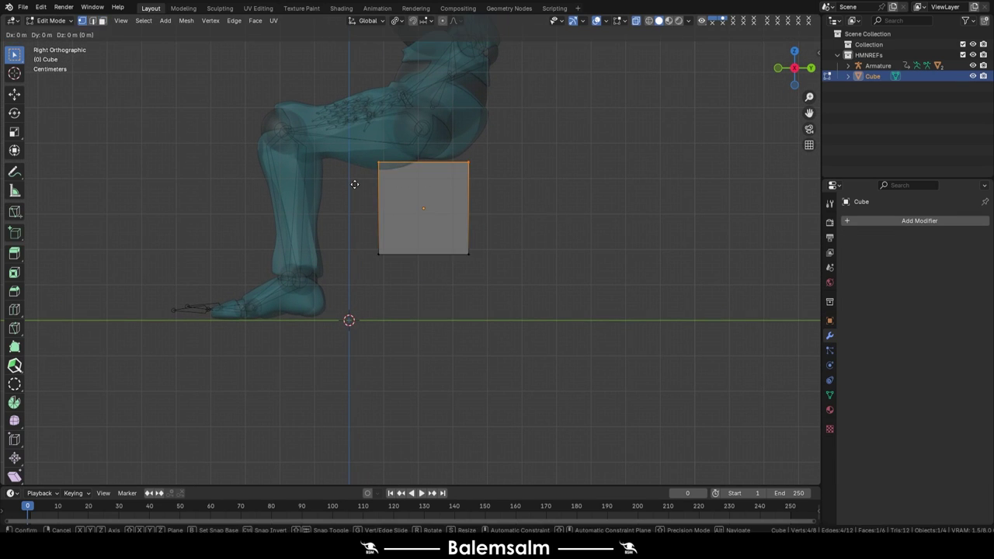
pyautogui.click(469, 213)
# Extrude the cube's face toward the front to lengthen the seat block.
pyautogui.scroll(2, 469, 213)
pyautogui.press('e')
pyautogui.moveTo(498, 80); pyautogui.dragTo(459, 188)
pyautogui.press('g')
pyautogui.click(518, 232)
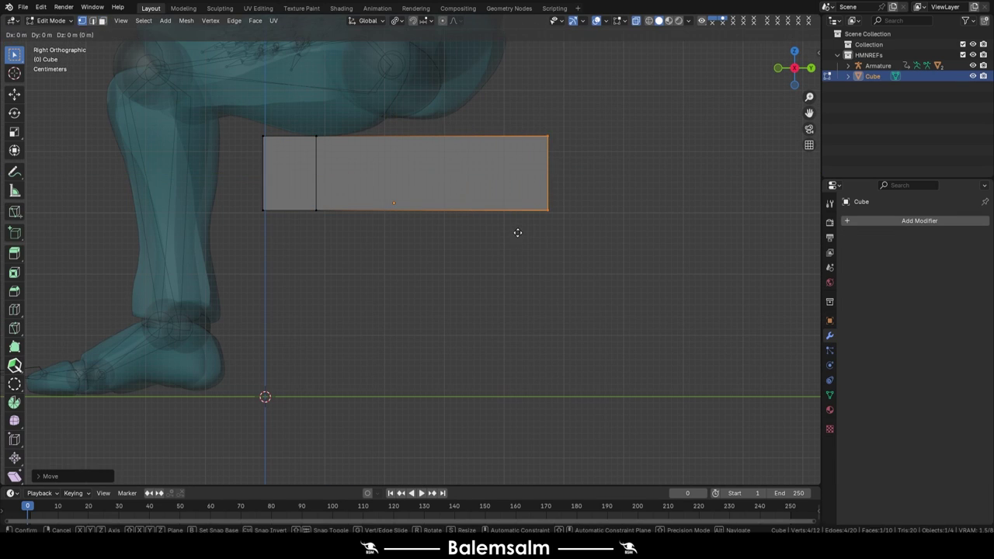
pyautogui.click(282, 166)
# Scale up the whole seat block from the top view and return to Object Mode.
pyautogui.press('a')
pyautogui.moveTo(282, 165)
pyautogui.mouseDown(button='middle')
pyautogui.moveTo(458, 237)
pyautogui.moveTo(422, 133)
pyautogui.moveTo(412, 59)
pyautogui.mouseUp(button='middle')
pyautogui.press('KP_7')
pyautogui.press('s')
pyautogui.press('Tab')
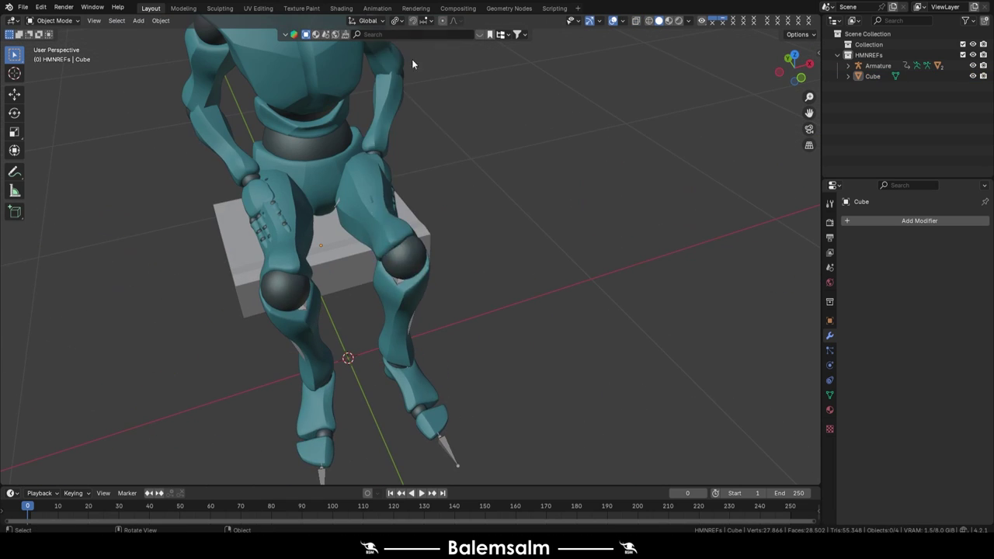
pyautogui.click(412, 34)
# Add a second cube and move it behind the seated figure.
pyautogui.moveTo(412, 156); pyautogui.dragTo(322, 201, button='middle')
pyautogui.press('KP_3')
pyautogui.hotkey('shift', 'a')
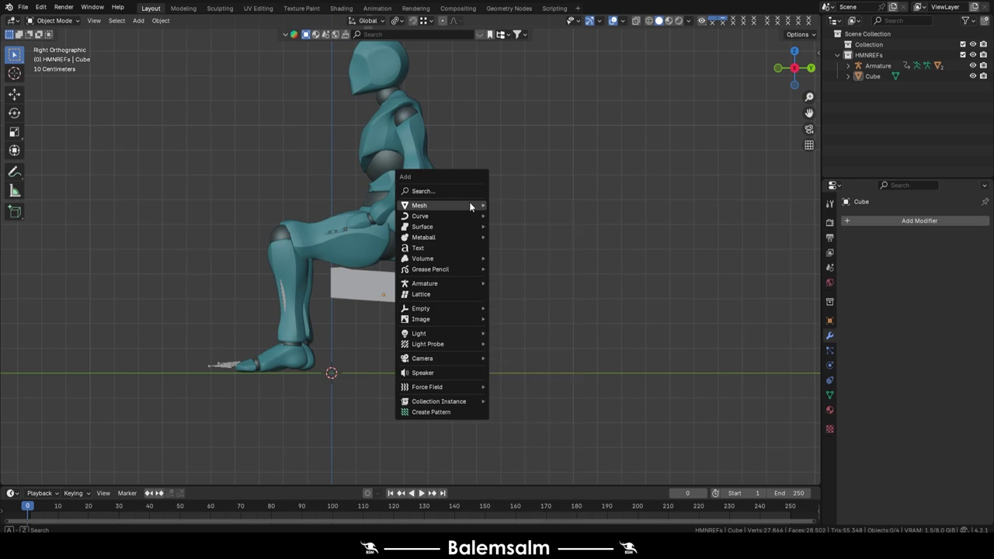
pyautogui.click(513, 218)
pyautogui.scroll(3, 543, 156)
pyautogui.press('g')
pyautogui.click(610, 121)
pyautogui.keyDown('shift'); pyautogui.moveTo(611, 121); pyautogui.dragTo(427, 281, button='middle'); pyautogui.keyUp('shift')
# Flatten the cube along Y into a thin panel and tilt its top back.
pyautogui.press('Tab')
pyautogui.scroll(3, 428, 282)
pyautogui.press('s')
pyautogui.press('y')
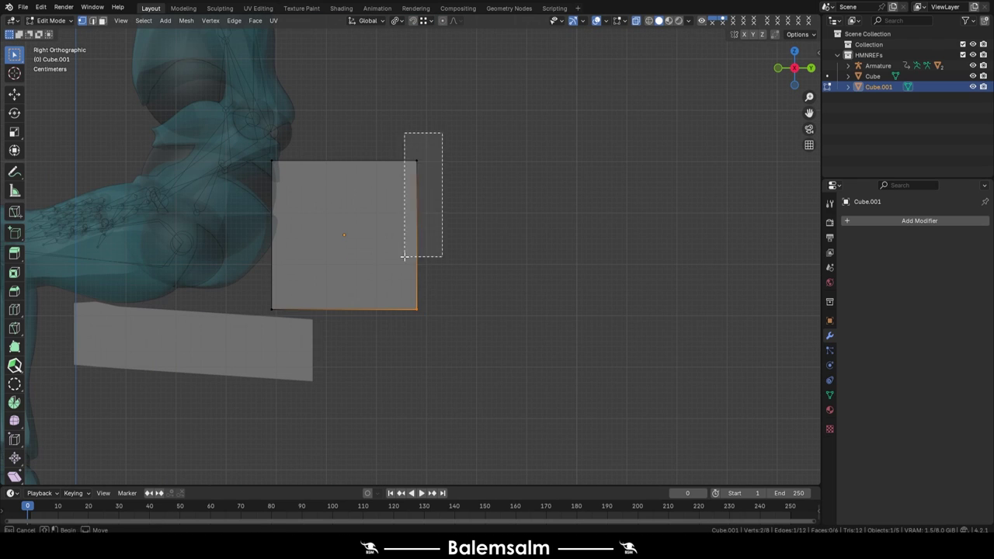
pyautogui.press('g')
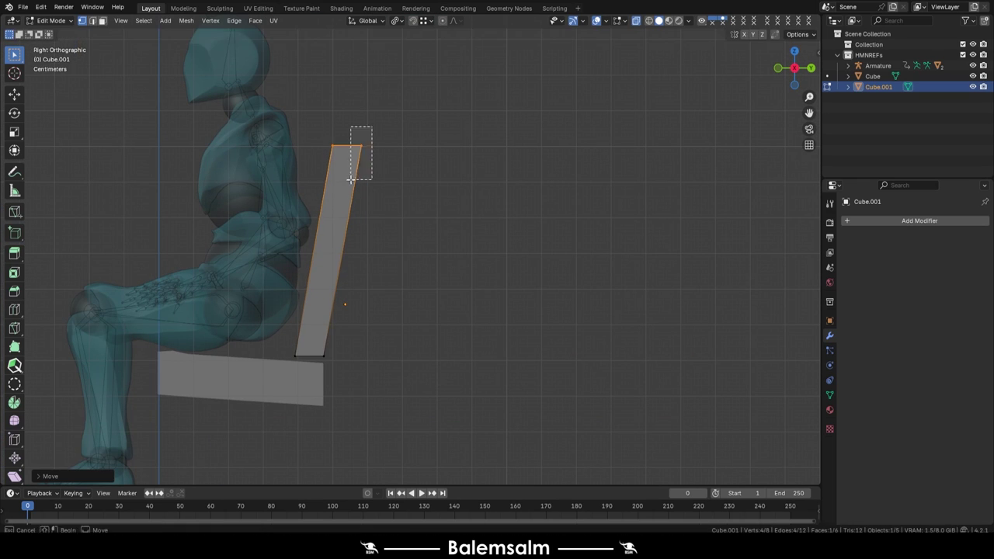
pyautogui.click(310, 189)
# Align the backrest's bottom edge vertically with the seat's back edge.
pyautogui.scroll(3, 309, 189)
pyautogui.scroll(-3, 309, 188)
pyautogui.click(148, 307)
pyautogui.press('g')
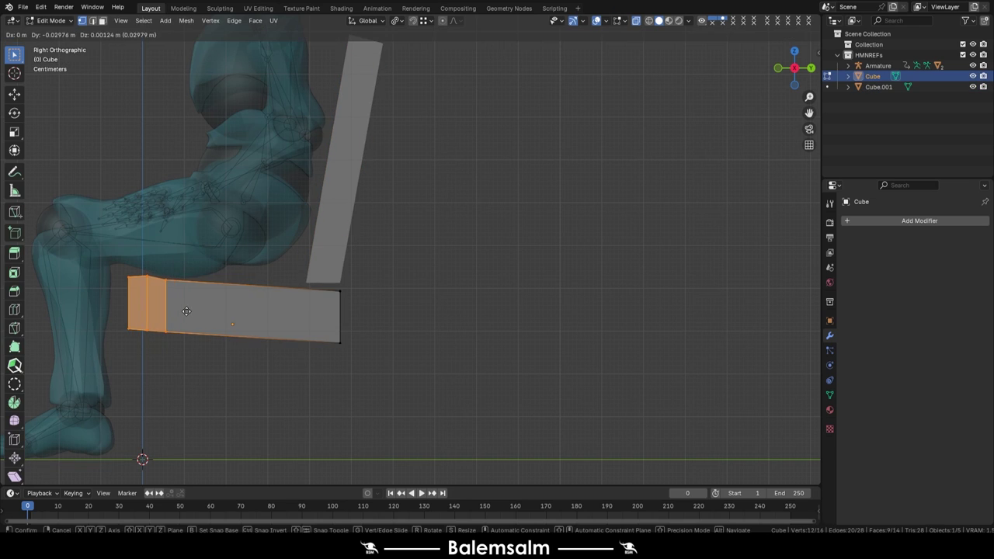
pyautogui.moveTo(103, 308); pyautogui.dragTo(103, 308)
pyautogui.hotkey('alt', 'q')
pyautogui.click(283, 324)
pyautogui.press('g')
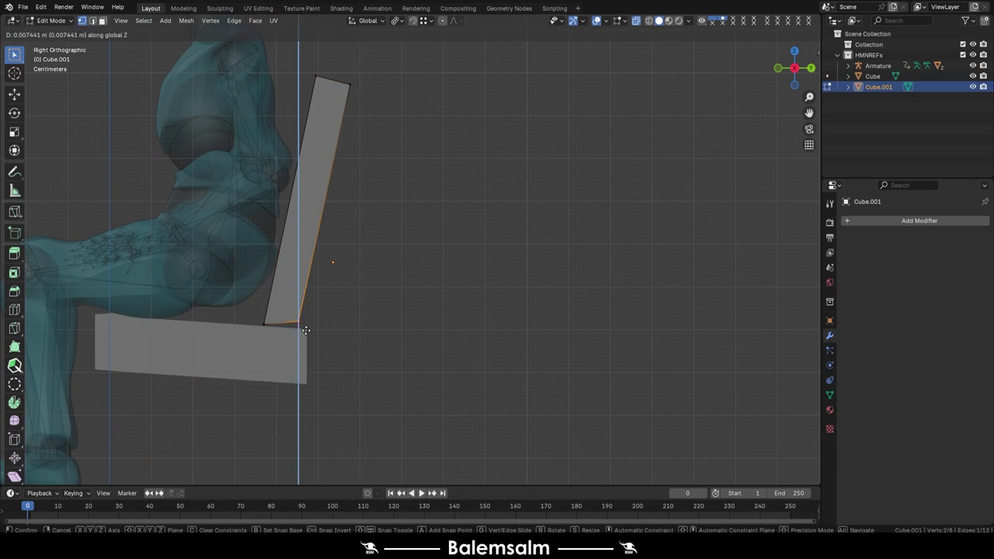
pyautogui.click(306, 330)
# Scale the backrest along X to match the seat's width.
pyautogui.scroll(3, 311, 332)
pyautogui.scroll(-3, 310, 332)
pyautogui.scroll(-2, 311, 332)
pyautogui.press('Tab')
pyautogui.moveTo(310, 332); pyautogui.dragTo(276, 243, button='middle')
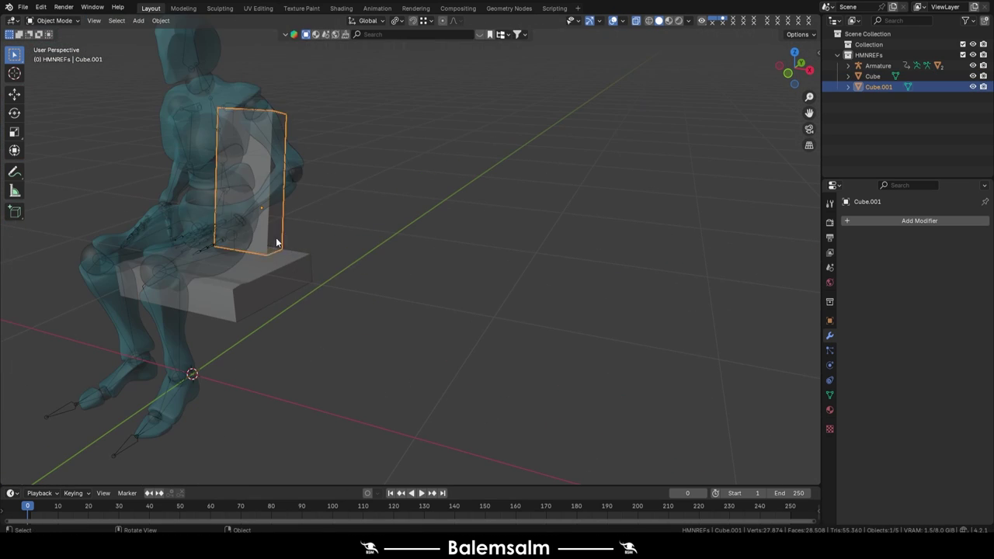
pyautogui.press('Tab')
pyautogui.press('s')
pyautogui.press('x')
pyautogui.press('Tab')
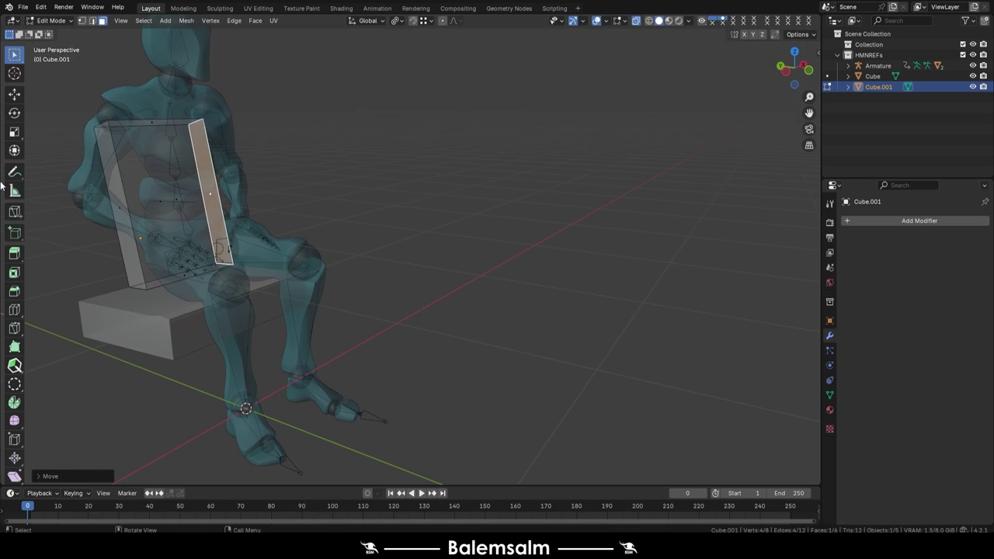
# Make the figure solid again and deselect the backrest, viewed from the side.
pyautogui.moveTo(288, 183)
pyautogui.mouseDown(button='middle')
pyautogui.moveTo(351, 187)
pyautogui.moveTo(210, 135)
pyautogui.moveTo(352, 159)
pyautogui.mouseUp(button='middle')
pyautogui.hotkey('alt', 'z')
pyautogui.hotkey('alt', 'a')
pyautogui.scroll(-2, 369, 163)
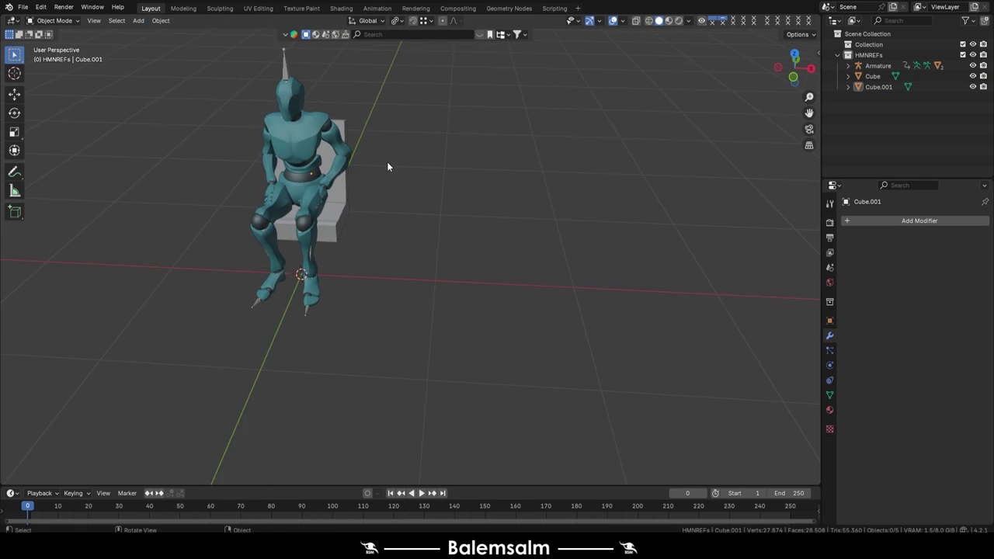
pyautogui.press('KP_3')
pyautogui.hotkey('shift', 'a')
# Add a Bézier curve and sketch the frame line from the backrest down to the floor.
pyautogui.click(392, 199)
pyautogui.press('Tab')
pyautogui.scroll(-2, 408, 217)
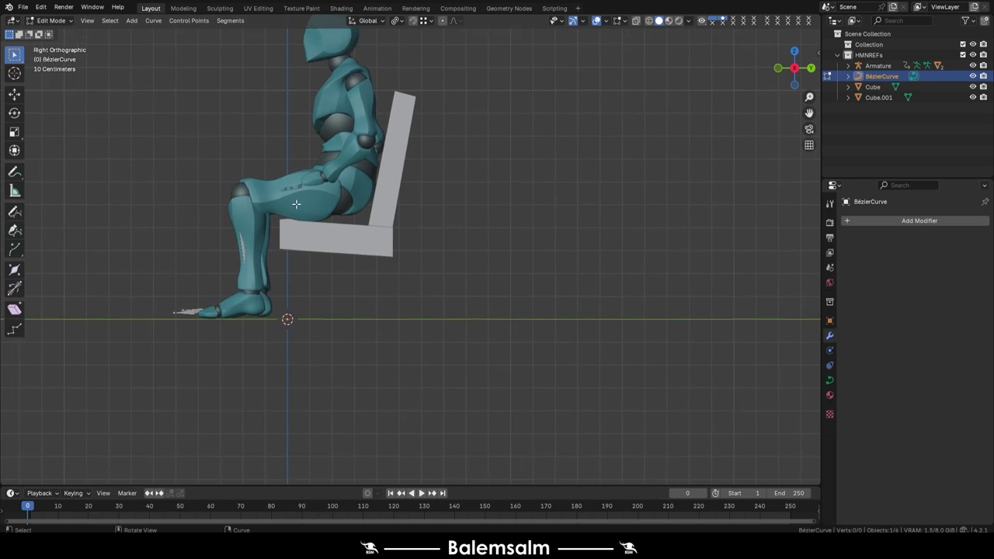
pyautogui.scroll(2, 426, 329)
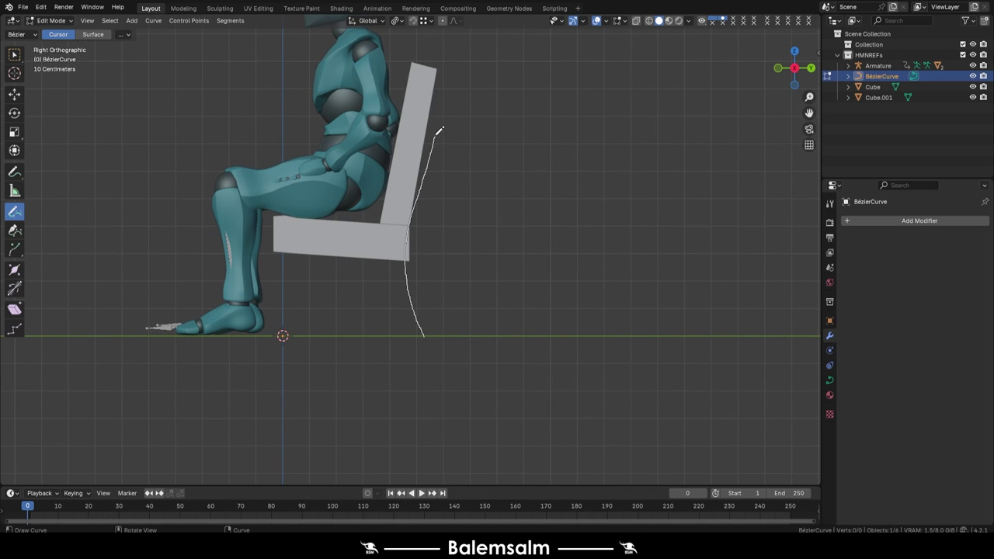
pyautogui.moveTo(440, 130); pyautogui.dragTo(438, 106)
pyautogui.scroll(2, 437, 105)
pyautogui.click(122, 34)
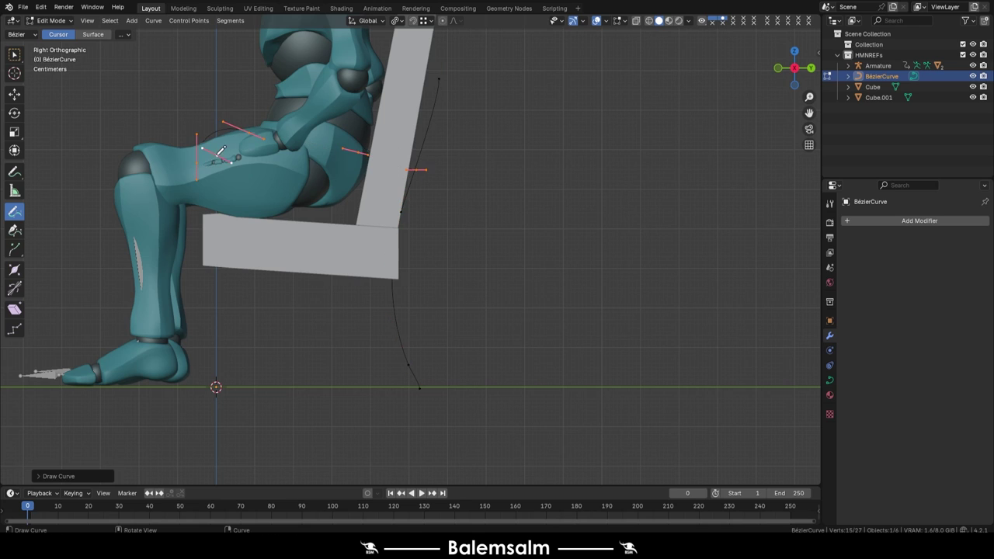
# Give the curve a 0.01 m bevel depth so it becomes a round tube.
pyautogui.hotkey('alt', 'z')
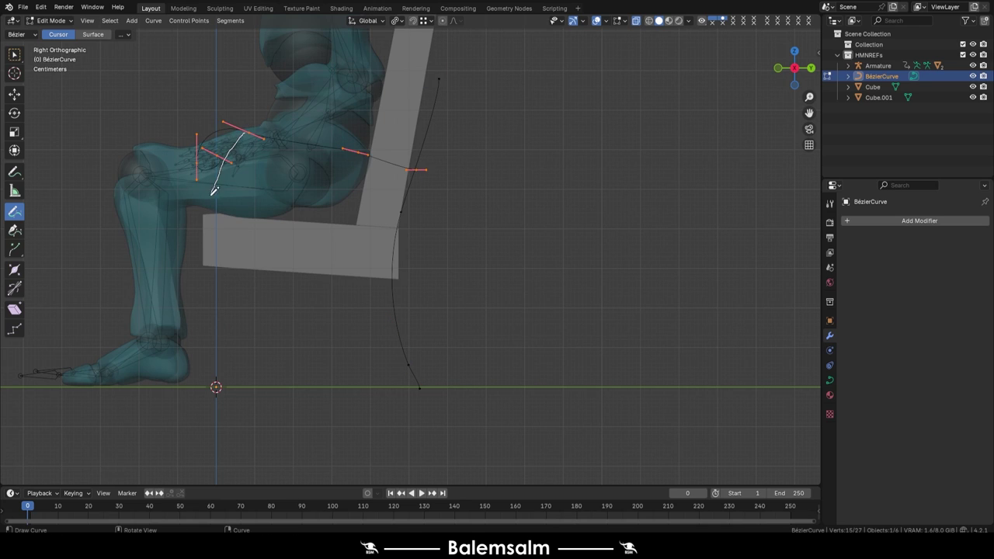
pyautogui.scroll(3, 353, 142)
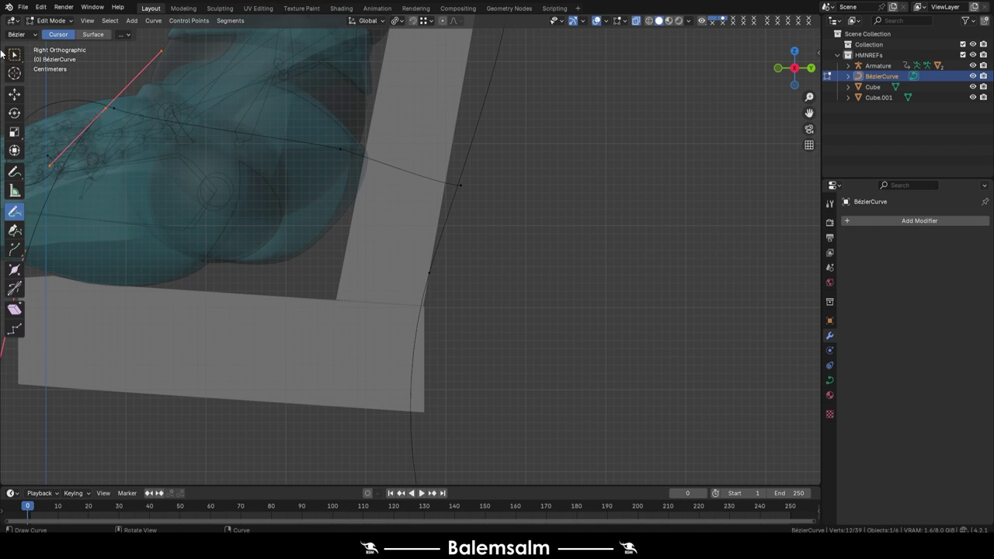
pyautogui.click(338, 153)
pyautogui.click(829, 380)
pyautogui.press('Tab')
pyautogui.moveTo(466, 233); pyautogui.dragTo(294, 173, button='middle')
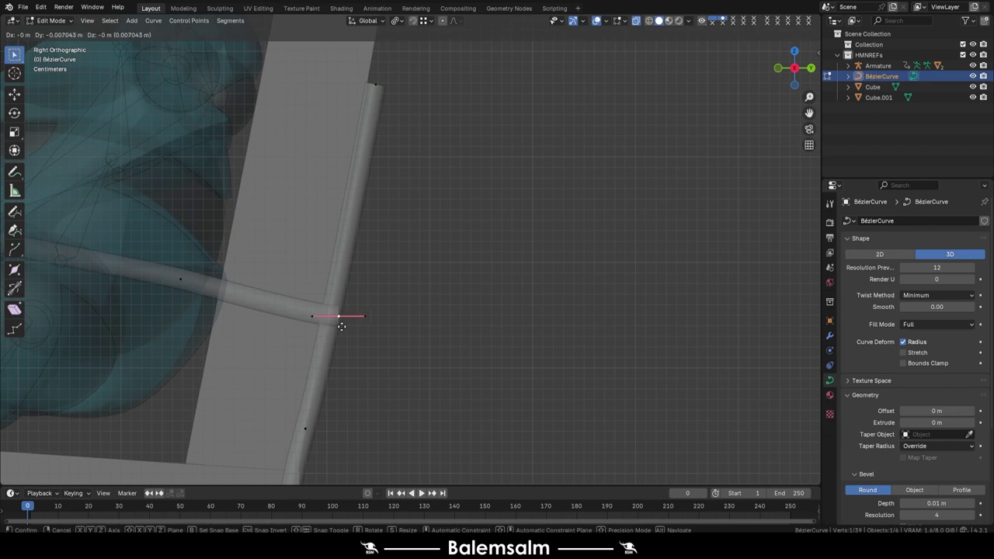
pyautogui.click(341, 326)
# Reposition the handle at the curve's lower end, undoing an unwanted shape change.
pyautogui.keyDown('shift'); pyautogui.moveTo(341, 326); pyautogui.dragTo(288, 315, button='middle'); pyautogui.keyUp('shift')
pyautogui.scroll(2, 317, 366)
pyautogui.keyDown('shift'); pyautogui.moveTo(317, 366); pyautogui.dragTo(376, 261, button='middle'); pyautogui.keyUp('shift')
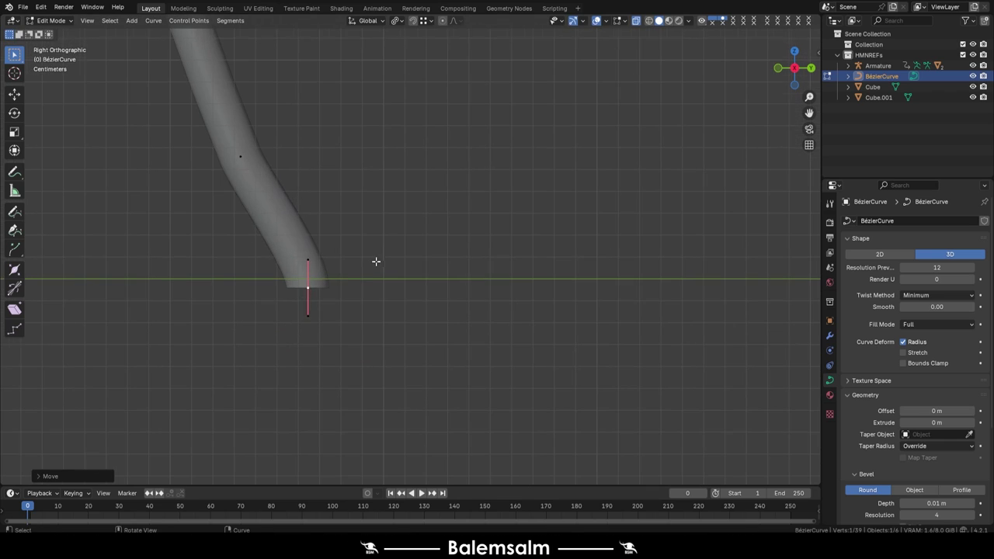
pyautogui.scroll(-3, 300, 223)
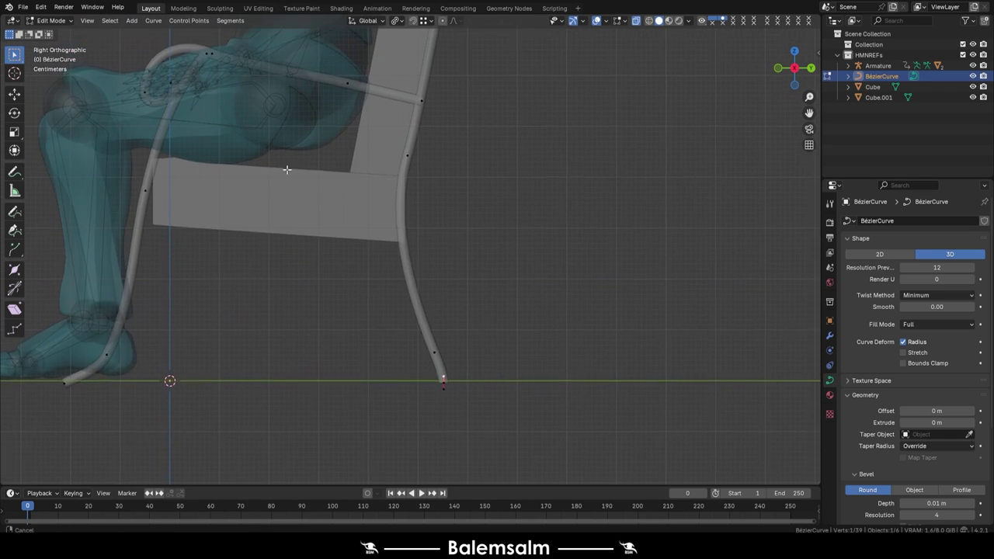
pyautogui.scroll(2, 288, 166)
pyautogui.scroll(2, 360, 373)
pyautogui.press('g')
pyautogui.click(327, 150)
pyautogui.moveTo(327, 150); pyautogui.dragTo(326, 168, button='middle')
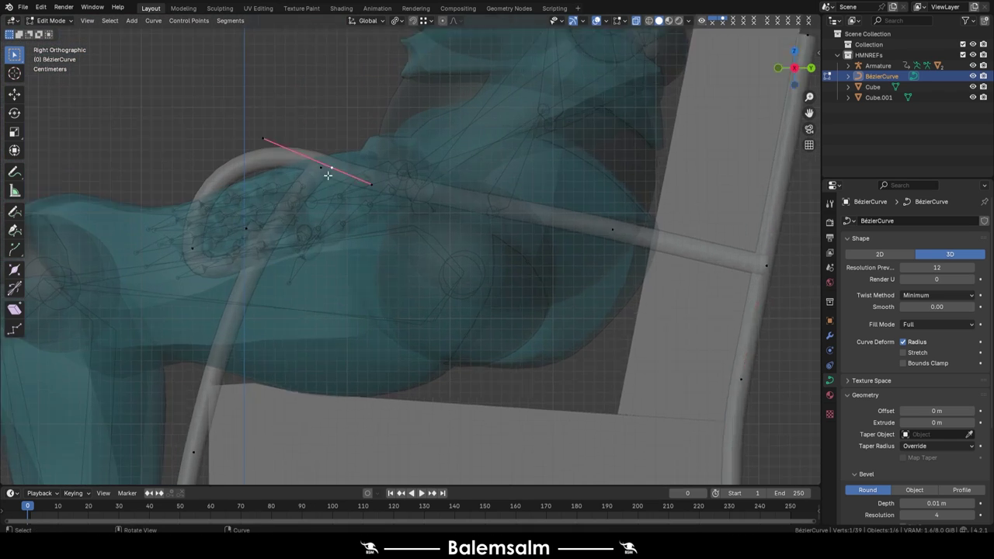
pyautogui.press('KP_3')
pyautogui.scroll(2, 310, 150)
pyautogui.hotkey('ctrl', 'z')
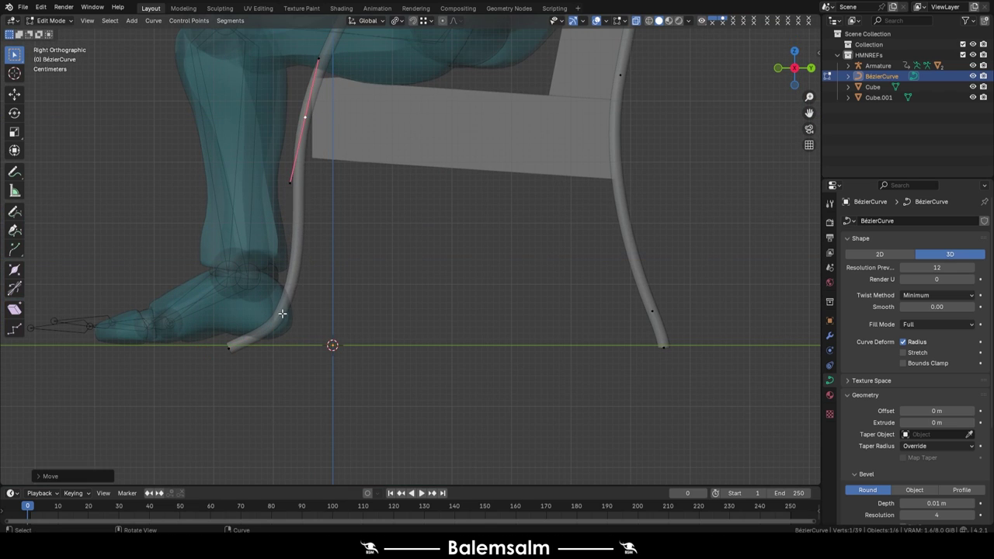
# Rotate the front leg handle to bend the leg and resize the armrest loop handle.
pyautogui.click(247, 351)
pyautogui.scroll(2, 248, 349)
pyautogui.press('r')
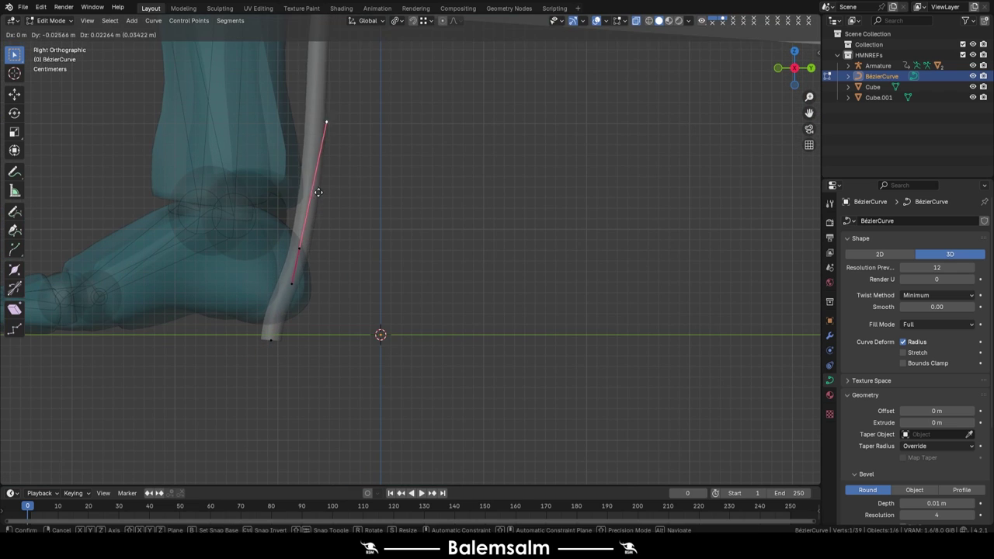
pyautogui.scroll(3, 311, 156)
pyautogui.click(315, 151)
pyautogui.scroll(2, 314, 151)
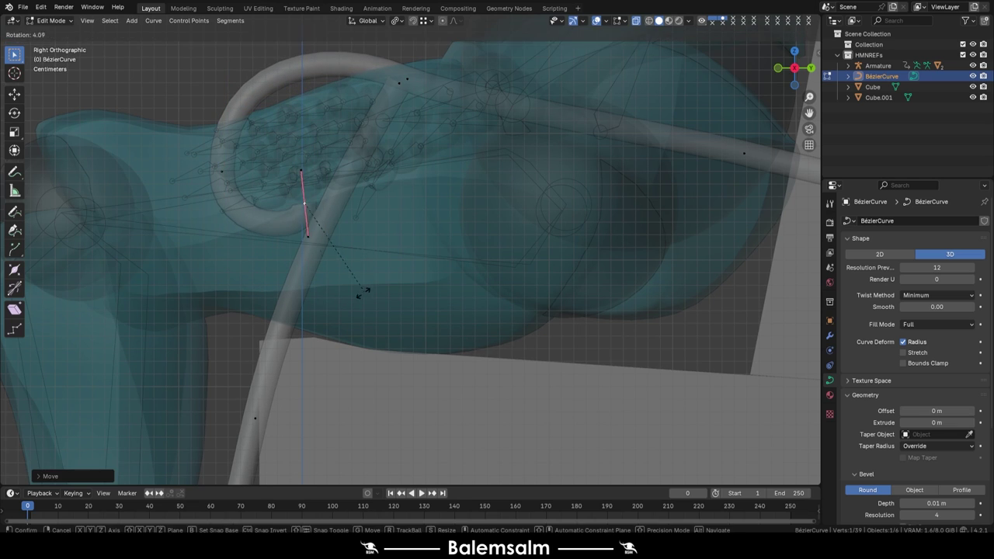
pyautogui.click(413, 181)
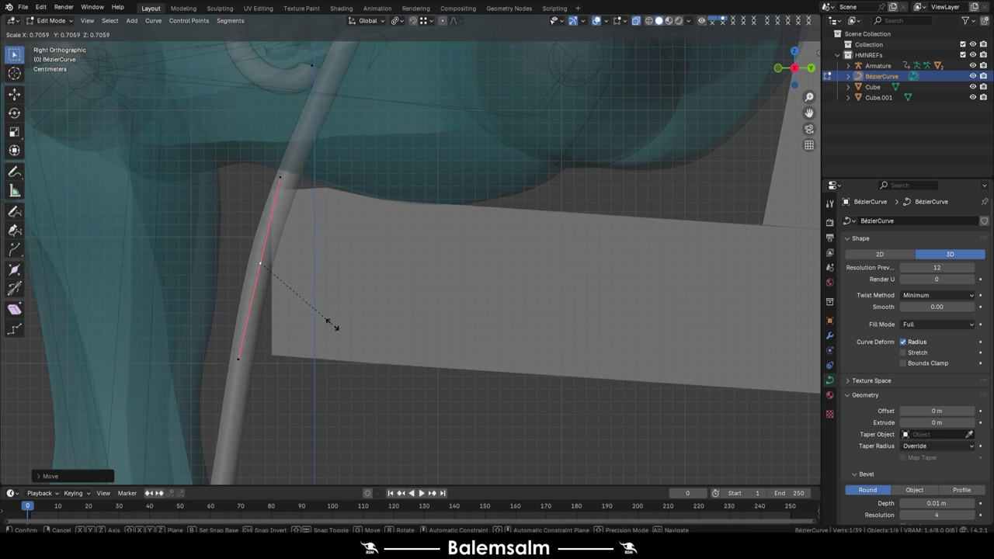
pyautogui.scroll(-3, 334, 326)
pyautogui.press('Tab')
pyautogui.moveTo(335, 326); pyautogui.dragTo(446, 184, button='middle')
pyautogui.scroll(-5, 445, 184)
# Hide the HMNREFs reference collection.
pyautogui.click(878, 65)
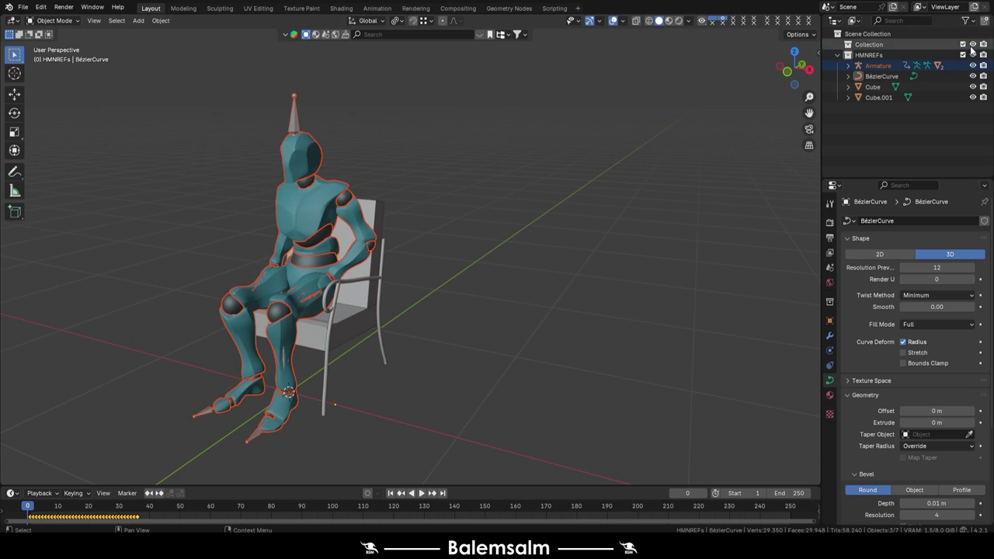
pyautogui.moveTo(883, 77); pyautogui.dragTo(868, 34)
pyautogui.click(963, 54)
pyautogui.scroll(3, 381, 303)
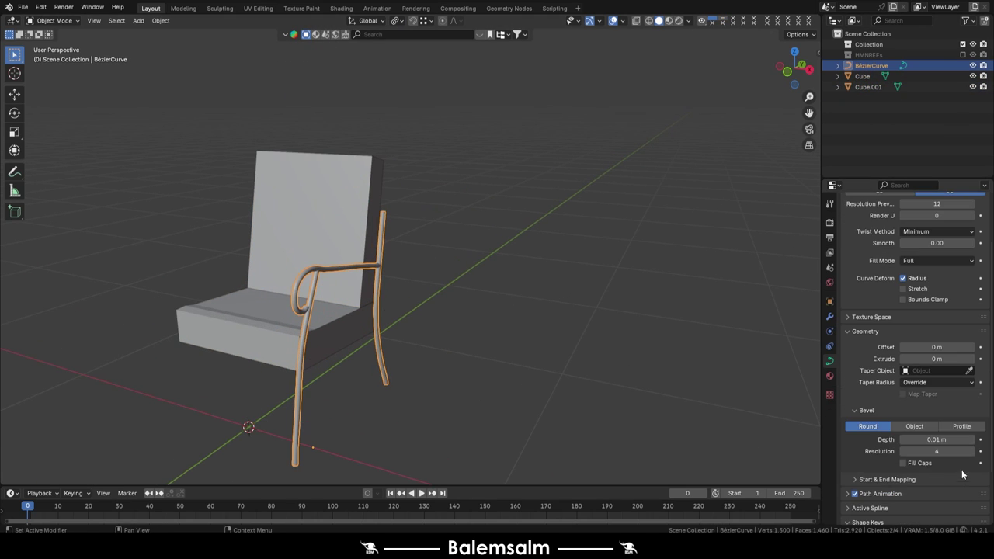
pyautogui.scroll(-3, 935, 378)
pyautogui.moveTo(466, 272); pyautogui.dragTo(404, 233, button='middle')
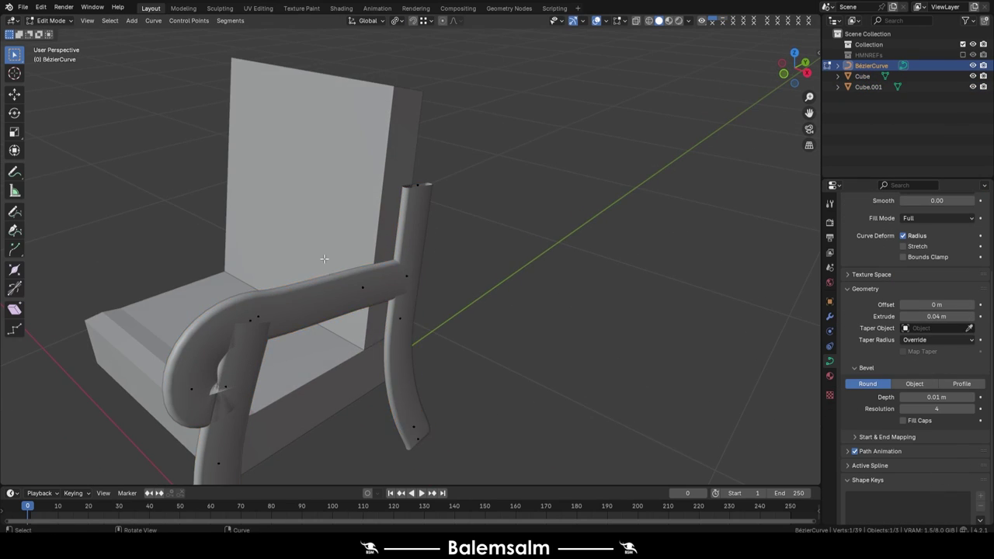
# Shift the side frame curve sideways along Y to sit beside the seat.
pyautogui.press('Tab')
pyautogui.press('Tab')
pyautogui.scroll(2, 393, 206)
pyautogui.press('g')
pyautogui.press('y')
pyautogui.click(392, 206)
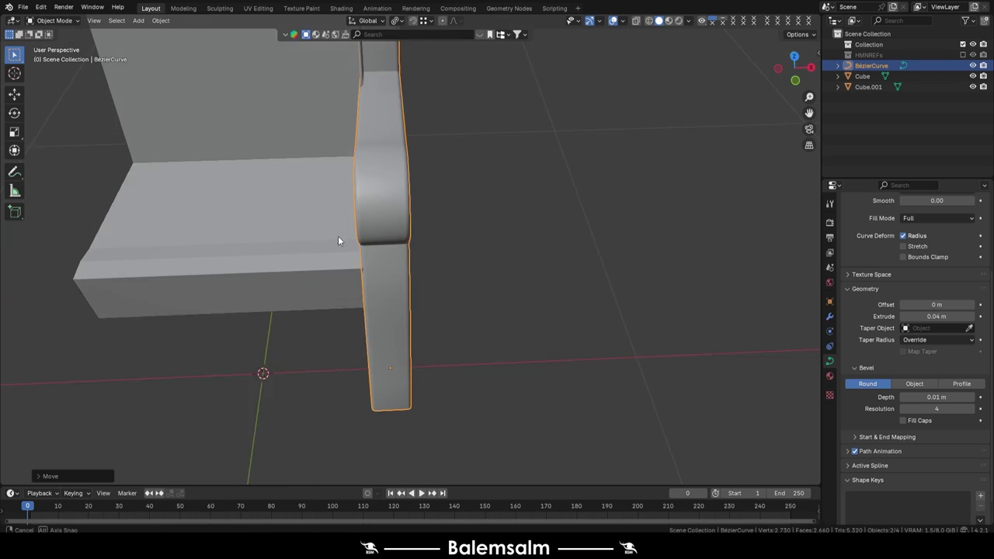
pyautogui.moveTo(376, 257)
pyautogui.mouseDown(button='middle')
pyautogui.moveTo(153, 109)
pyautogui.moveTo(327, 233)
pyautogui.mouseUp(button='middle')
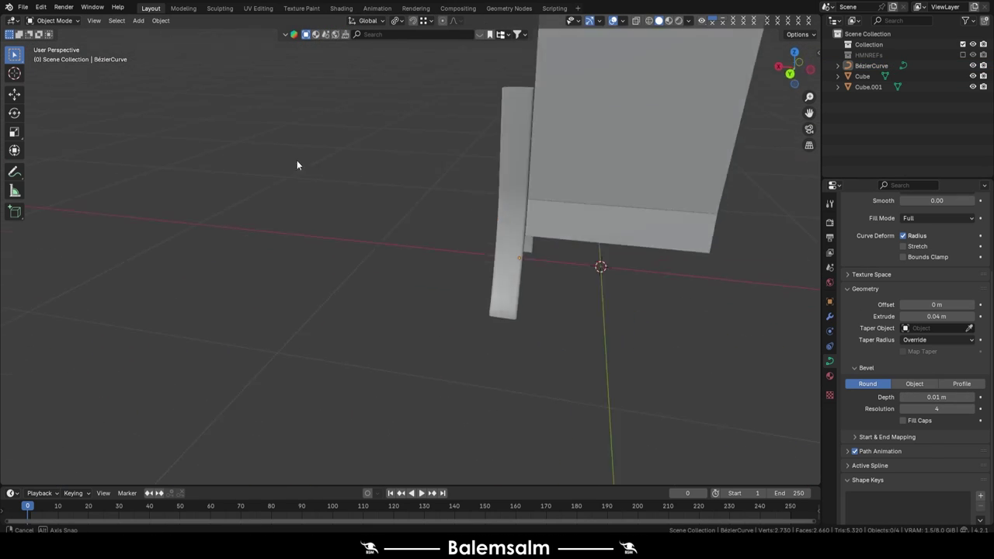
pyautogui.press('g')
pyautogui.press('y')
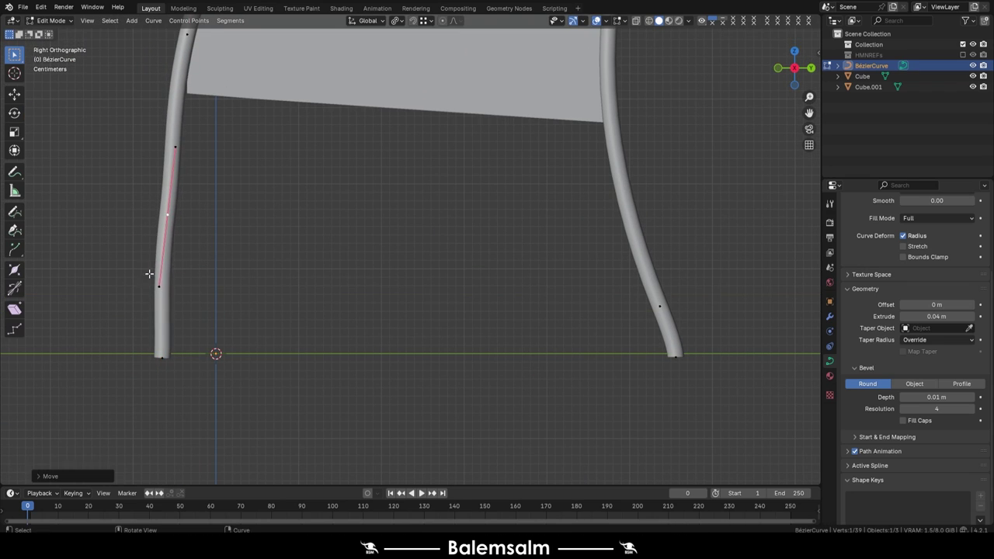
pyautogui.click(316, 205)
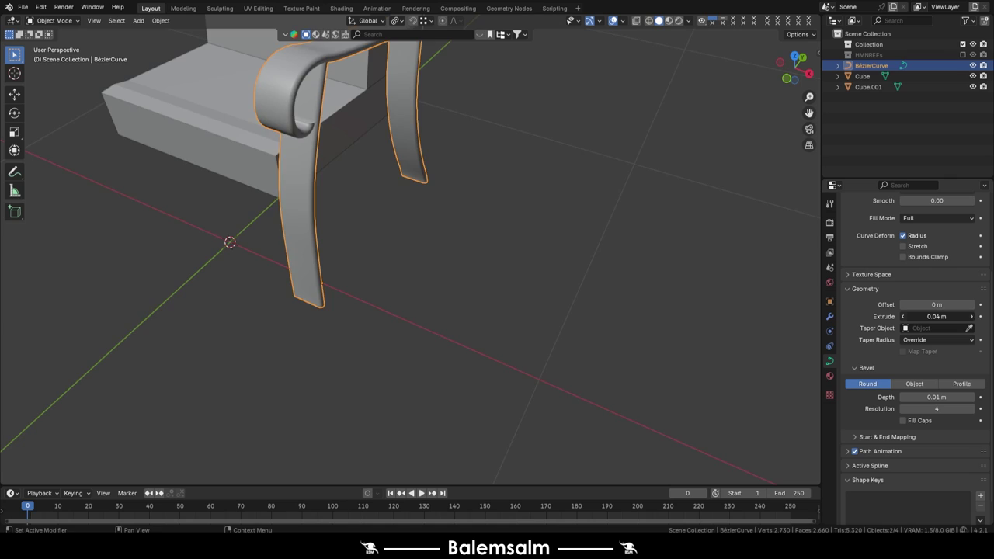
pyautogui.moveTo(316, 205)
pyautogui.mouseDown(button='middle')
pyautogui.moveTo(352, 234)
pyautogui.moveTo(331, 131)
pyautogui.moveTo(312, 224)
pyautogui.mouseUp(button='middle')
# Move the new rail's points vertically and along X to run beneath the seat.
pyautogui.press('Tab')
pyautogui.press('KP_3')
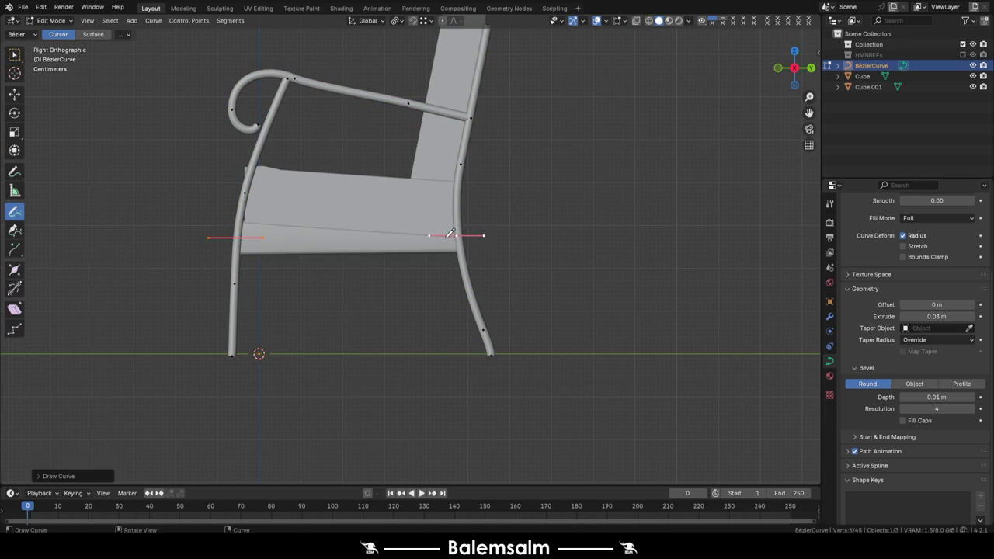
pyautogui.scroll(2, 450, 233)
pyautogui.press('w')
pyautogui.click(173, 241)
pyautogui.press('g')
pyautogui.press('z')
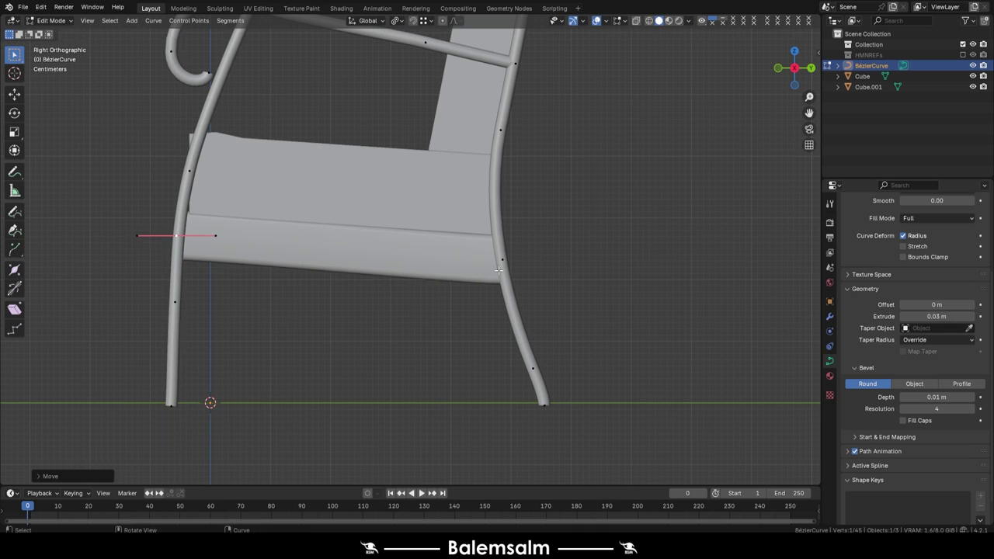
pyautogui.moveTo(498, 270); pyautogui.dragTo(480, 254, button='middle')
pyautogui.press('g')
pyautogui.press('x')
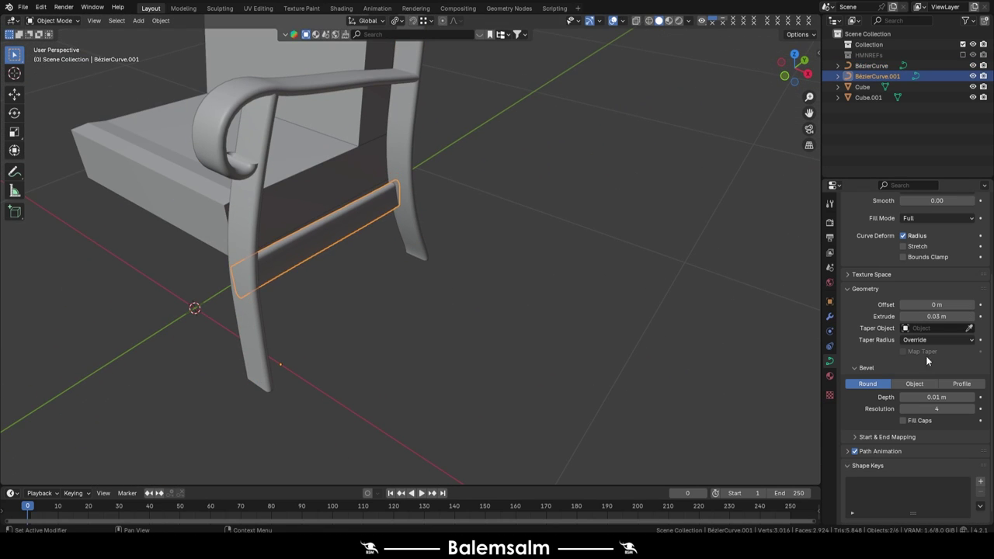
# Set the crossbar to 0.02 m bevel, 0.02 m extrude and resolution 1.
pyautogui.moveTo(937, 397); pyautogui.dragTo(956, 397)
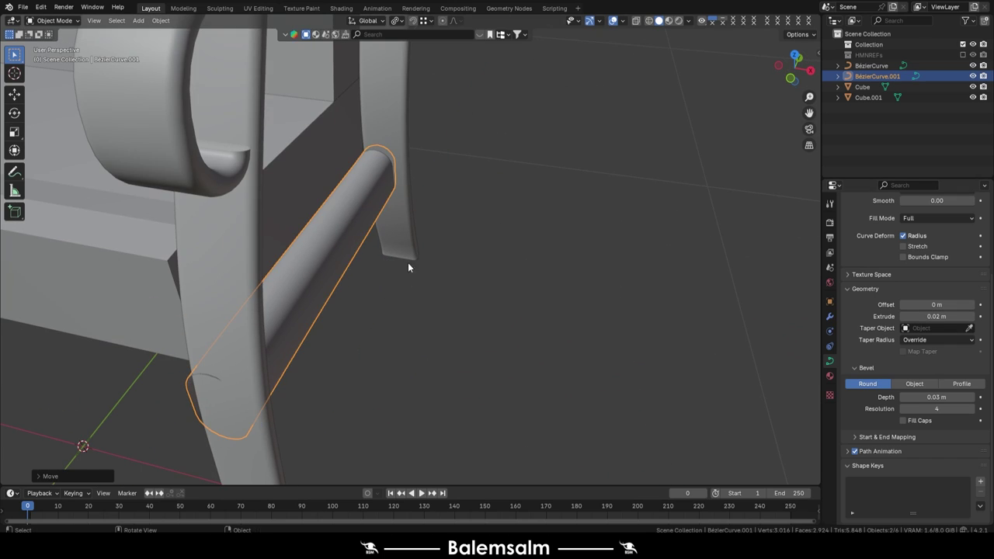
pyautogui.moveTo(345, 175)
pyautogui.mouseDown(button='middle')
pyautogui.moveTo(192, 191)
pyautogui.moveTo(392, 287)
pyautogui.moveTo(505, 209)
pyautogui.mouseUp(button='middle')
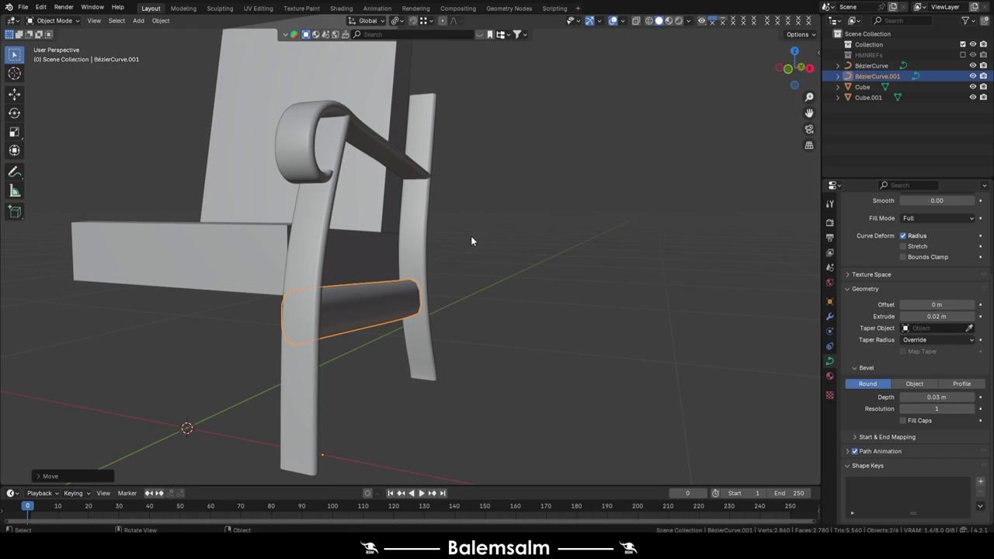
pyautogui.moveTo(359, 203)
pyautogui.mouseDown(button='middle')
pyautogui.moveTo(519, 219)
pyautogui.moveTo(366, 238)
pyautogui.mouseUp(button='middle')
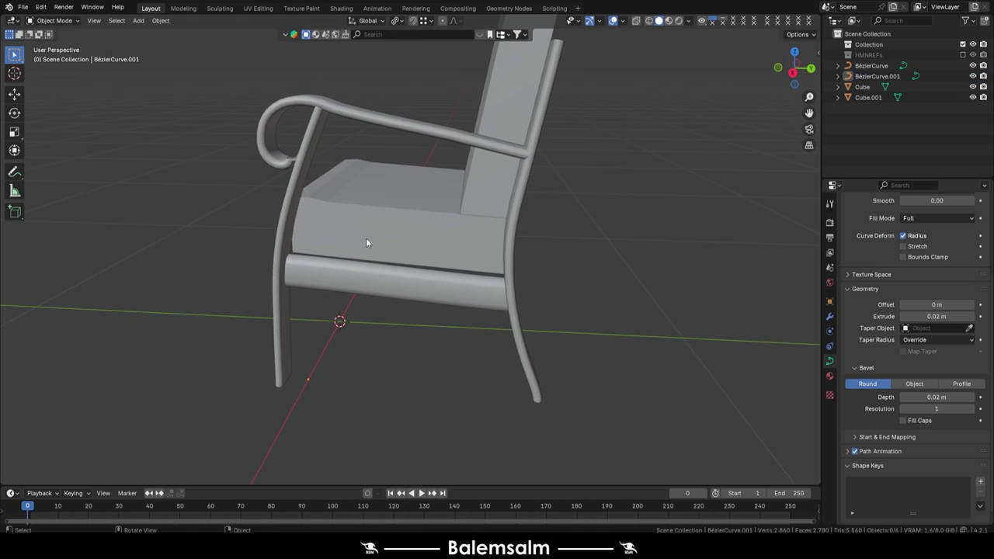
pyautogui.press('`')
# Draw the two slat curves along the side frame in right view.
pyautogui.click(445, 239)
pyautogui.click(262, 177)
pyautogui.press('Tab')
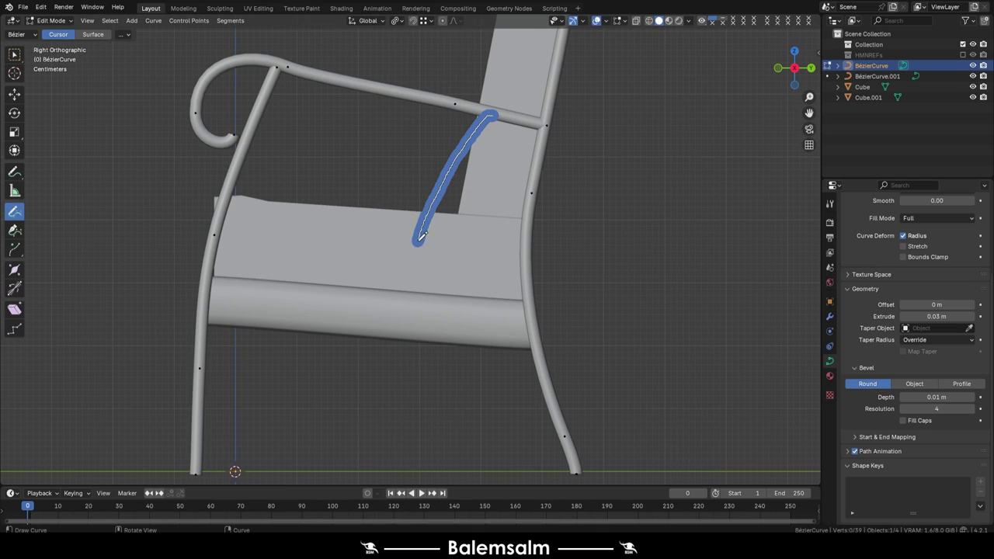
pyautogui.moveTo(419, 245); pyautogui.dragTo(544, 233, button='middle')
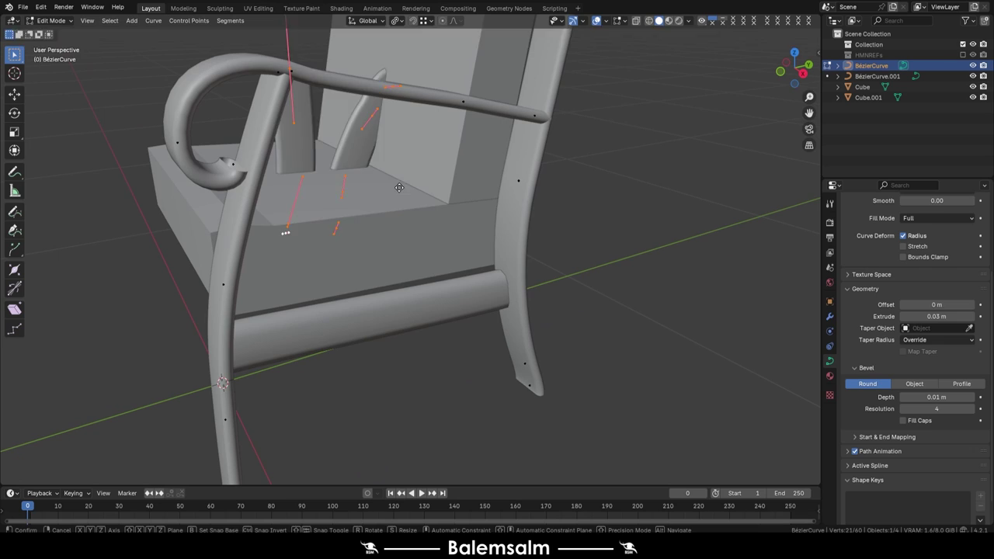
pyautogui.press('Tab')
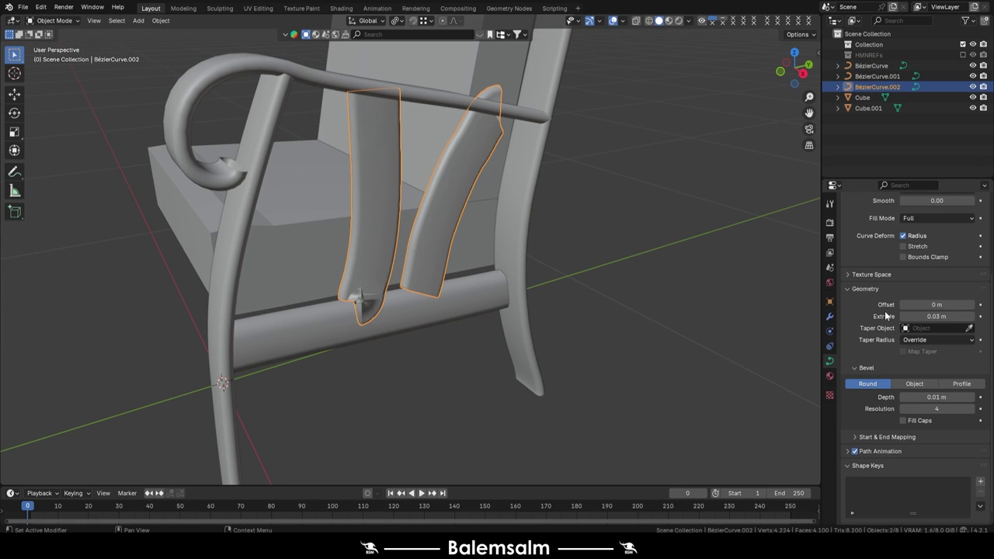
# Set the slats' Extrude to 0 and Bevel Depth to 0.005 m.
pyautogui.moveTo(887, 314); pyautogui.dragTo(672, 241)
pyautogui.press('`')
pyautogui.click(516, 237)
# Bend the slat's lower end and reposition its bottom point.
pyautogui.press('Tab')
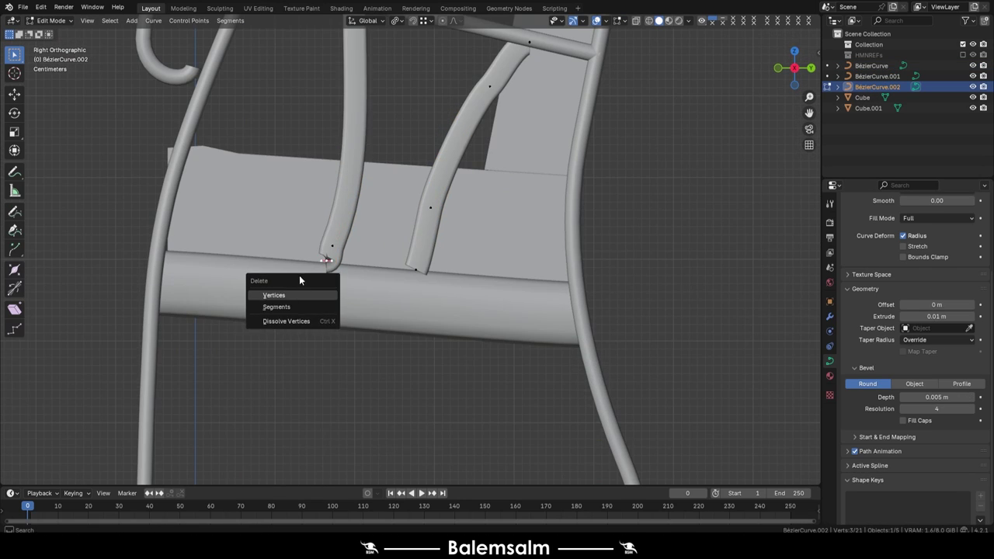
pyautogui.press('c')
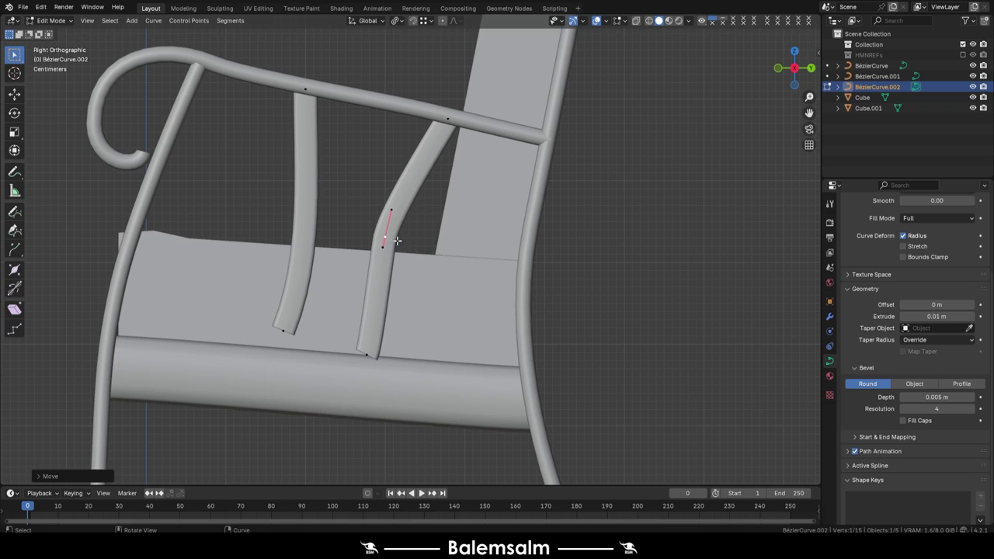
pyautogui.moveTo(397, 241); pyautogui.dragTo(430, 269)
pyautogui.press('g')
pyautogui.scroll(2, 397, 326)
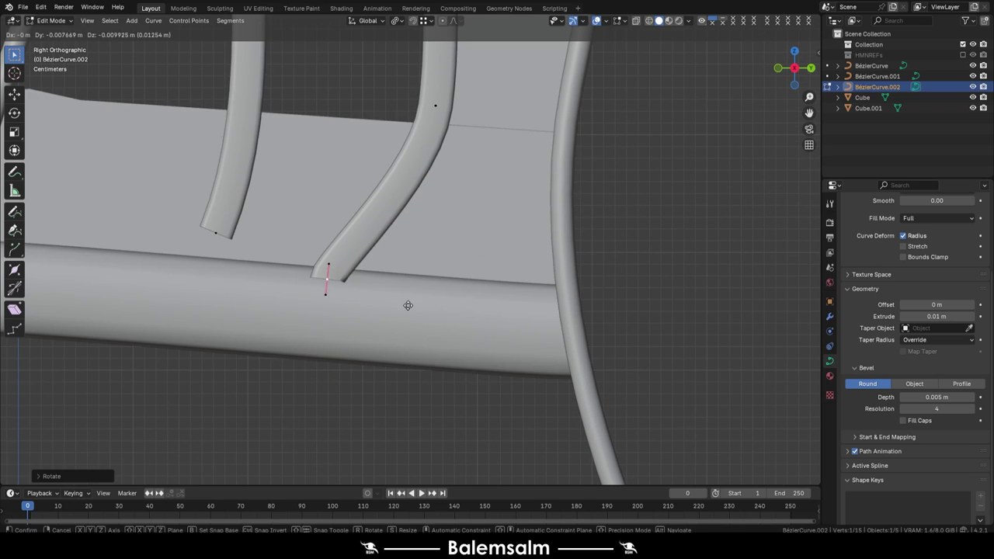
pyautogui.click(336, 229)
pyautogui.scroll(-3, 399, 126)
pyautogui.scroll(3, 419, 115)
# Rotate the slat's top point to meet the armrest and place a duplicate slat further left.
pyautogui.click(420, 115)
pyautogui.press('r')
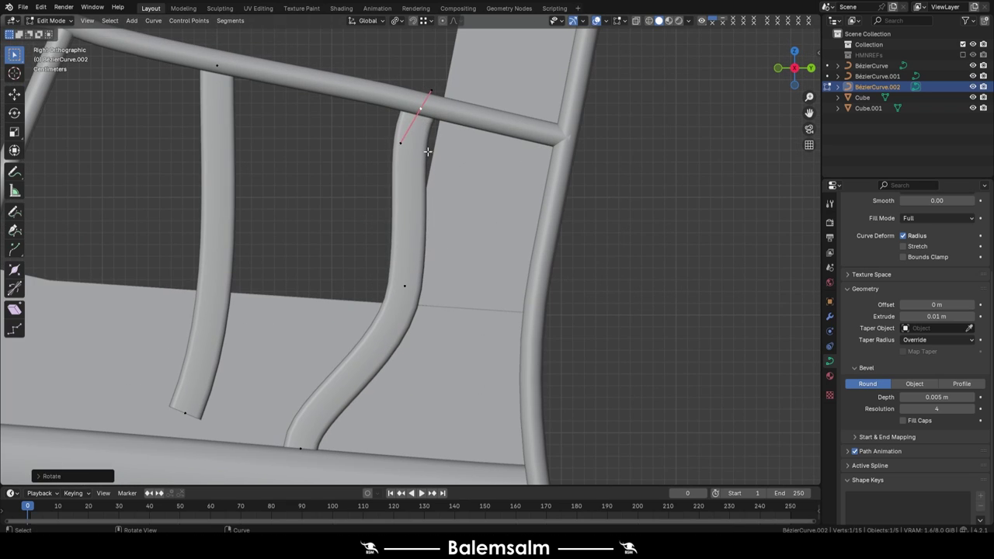
pyautogui.scroll(-2, 410, 238)
pyautogui.click(252, 269)
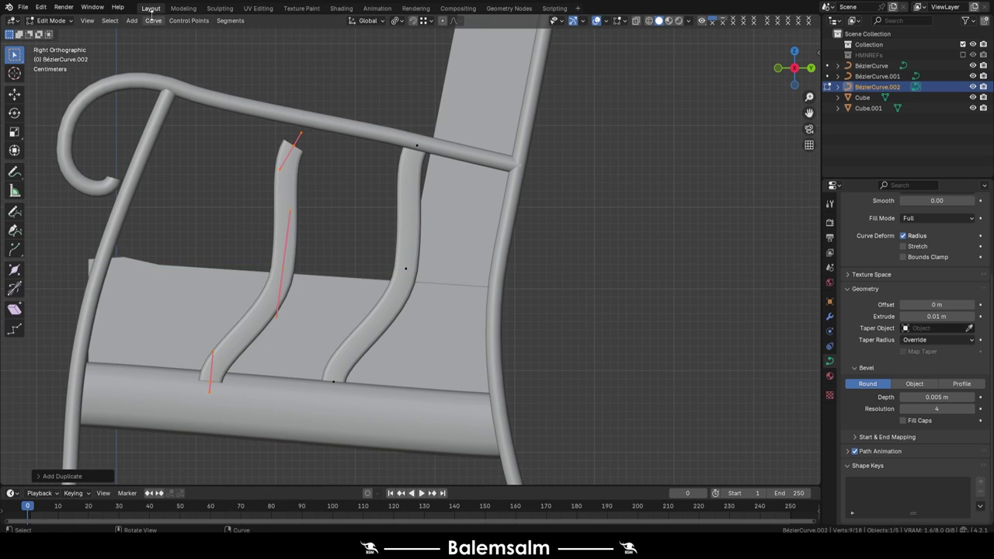
pyautogui.click(188, 20)
# Move the duplicate slat's top point onto the armrest and return to object mode.
pyautogui.scroll(2, 317, 144)
pyautogui.click(288, 107)
pyautogui.press('g')
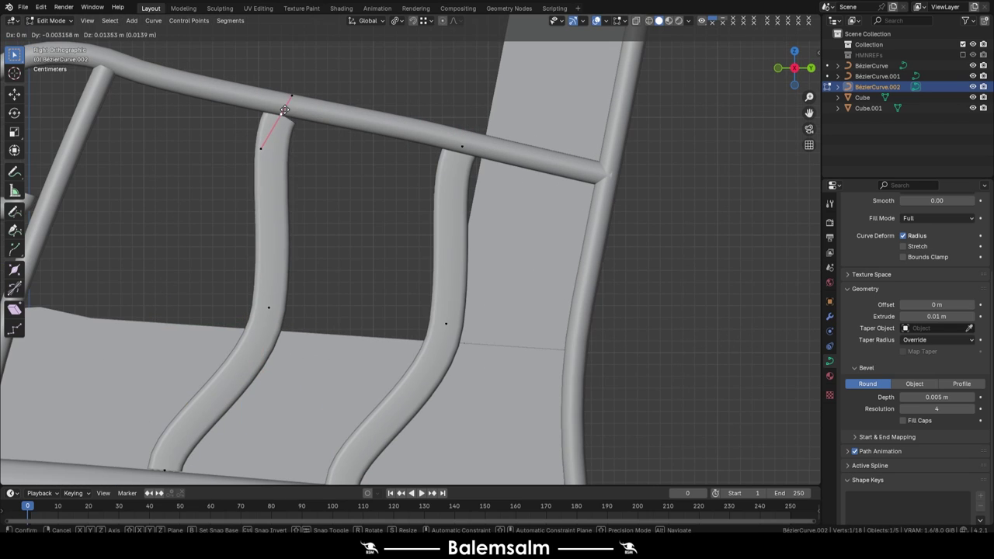
pyautogui.scroll(-3, 315, 155)
pyautogui.moveTo(350, 169); pyautogui.dragTo(409, 247, button='middle')
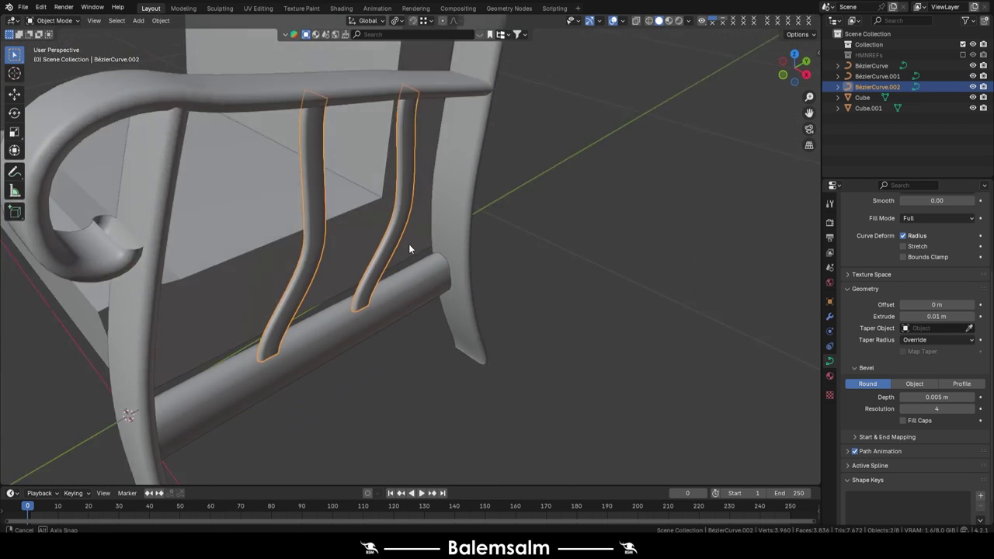
pyautogui.scroll(3, 409, 247)
pyautogui.moveTo(384, 317)
pyautogui.mouseDown(button='middle')
pyautogui.moveTo(335, 265)
pyautogui.moveTo(382, 293)
pyautogui.moveTo(457, 288)
pyautogui.mouseUp(button='middle')
pyautogui.press('Tab')
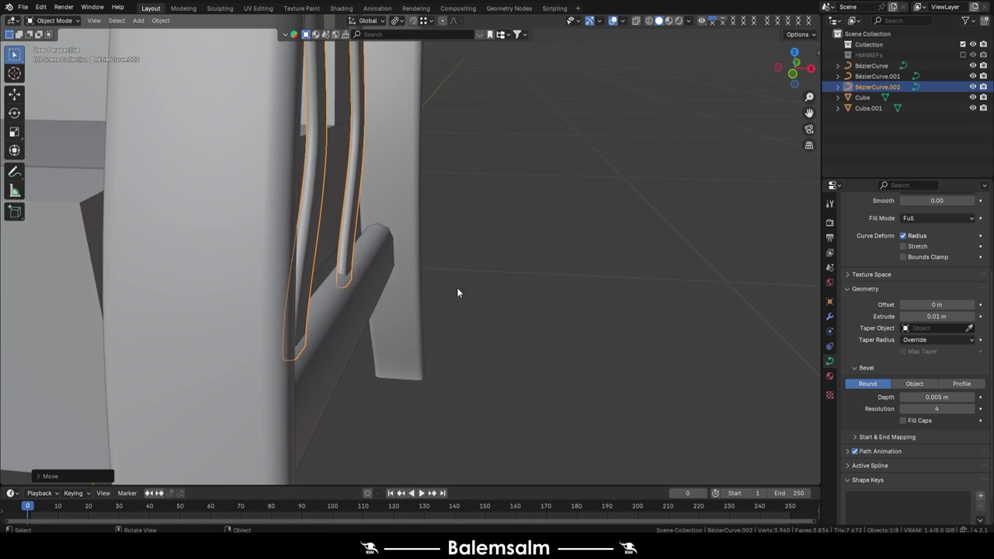
pyautogui.scroll(-4, 484, 237)
pyautogui.moveTo(483, 237); pyautogui.dragTo(378, 220, button='middle')
# Add a Mirror modifier to the main side frame curve.
pyautogui.click(574, 242)
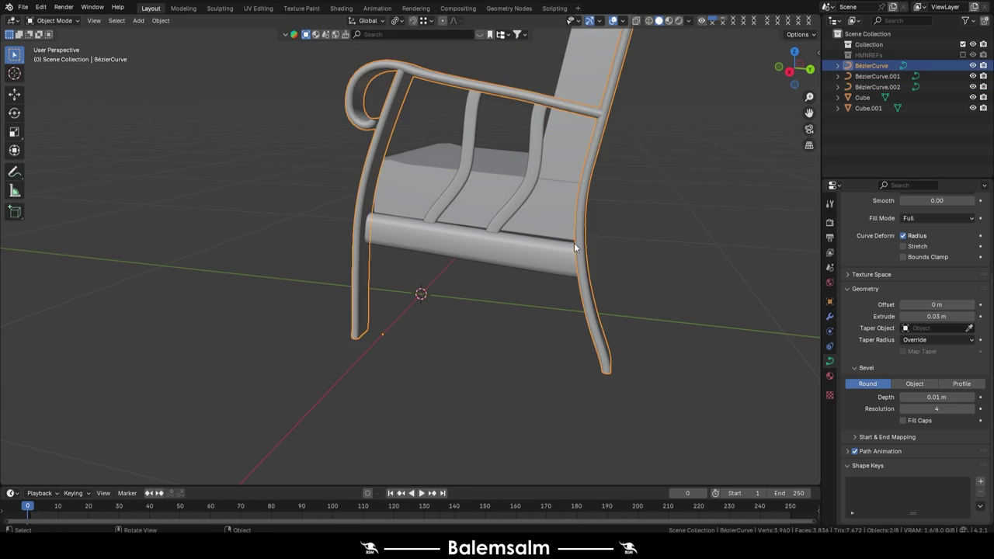
pyautogui.moveTo(574, 243)
pyautogui.mouseDown(button='middle')
pyautogui.moveTo(517, 267)
pyautogui.moveTo(544, 279)
pyautogui.mouseUp(button='middle')
pyautogui.click(829, 316)
pyautogui.click(895, 219)
pyautogui.click(754, 273)
pyautogui.moveTo(530, 167); pyautogui.dragTo(492, 261, button='middle')
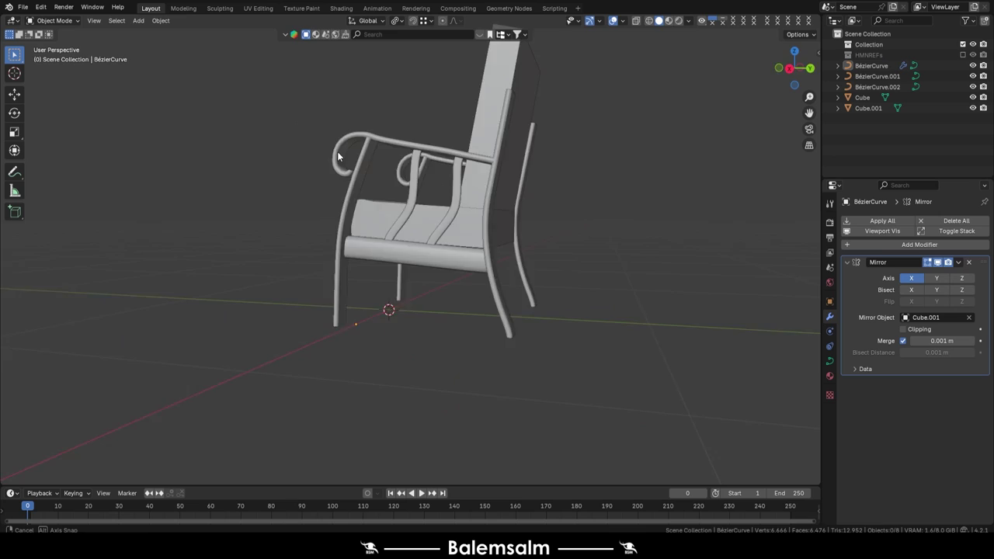
pyautogui.scroll(4, 493, 261)
# Add Mirror modifiers to the lower seat rail and the vertical slats.
pyautogui.click(373, 307)
pyautogui.click(924, 221)
pyautogui.click(788, 273)
pyautogui.click(299, 239)
pyautogui.click(920, 220)
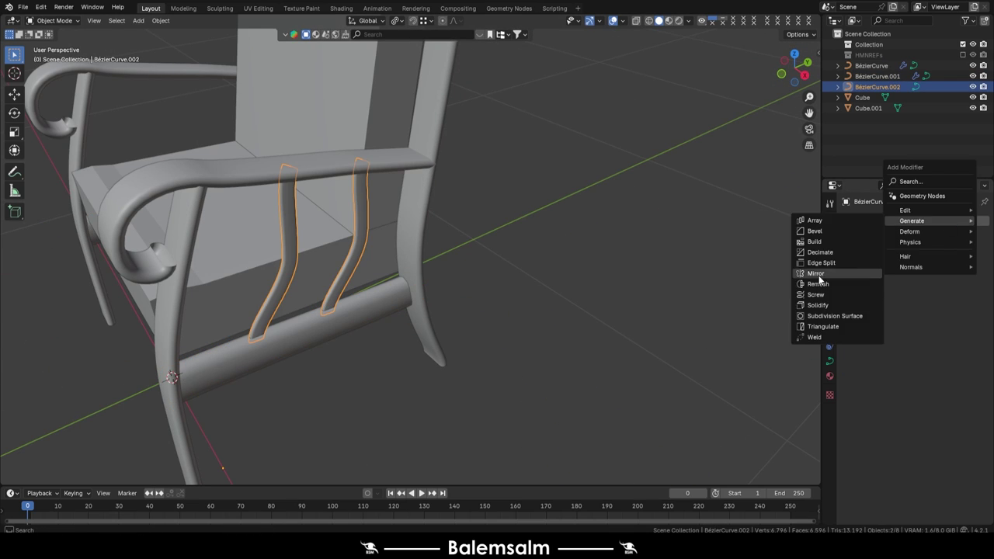
pyautogui.click(779, 271)
pyautogui.moveTo(480, 226)
pyautogui.mouseDown(button='middle')
pyautogui.moveTo(633, 149)
pyautogui.moveTo(420, 257)
pyautogui.moveTo(409, 167)
pyautogui.mouseUp(button='middle')
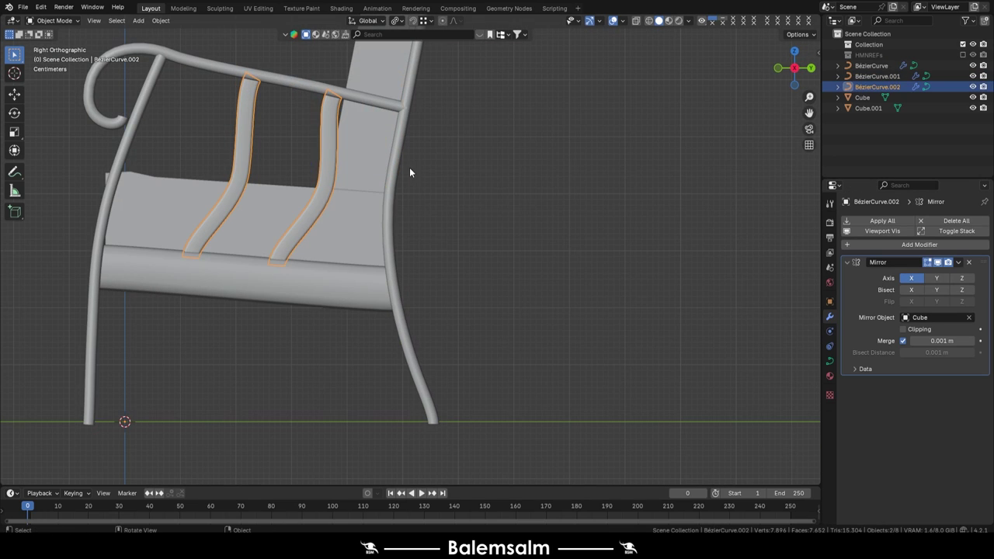
pyautogui.click(379, 260)
pyautogui.moveTo(379, 260); pyautogui.dragTo(324, 238, button='middle')
# Draw a new crossbar curve in back view and move it along the Y axis.
pyautogui.click(14, 213)
pyautogui.press('ctrl+KP_1')
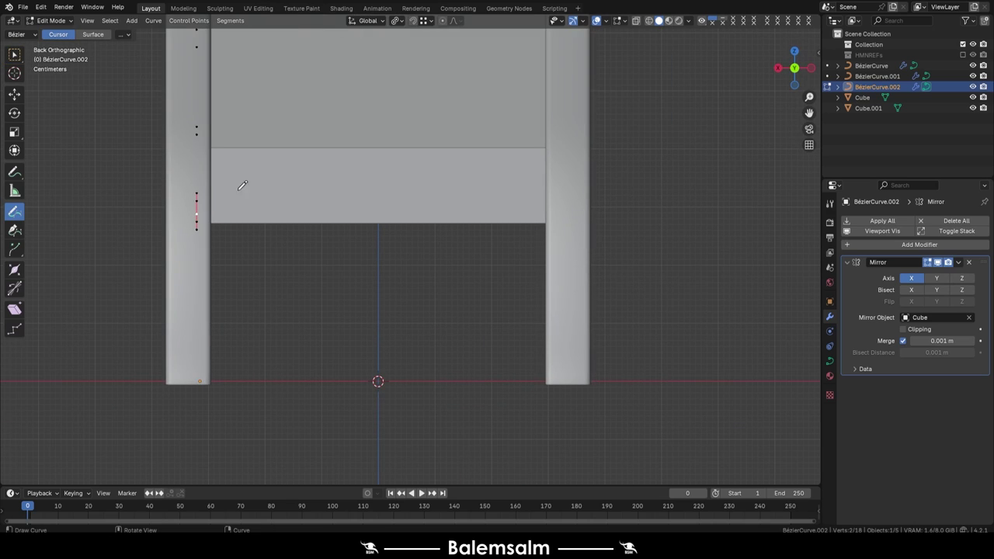
pyautogui.click(14, 54)
pyautogui.moveTo(233, 234); pyautogui.dragTo(358, 202, button='middle')
pyautogui.press('g')
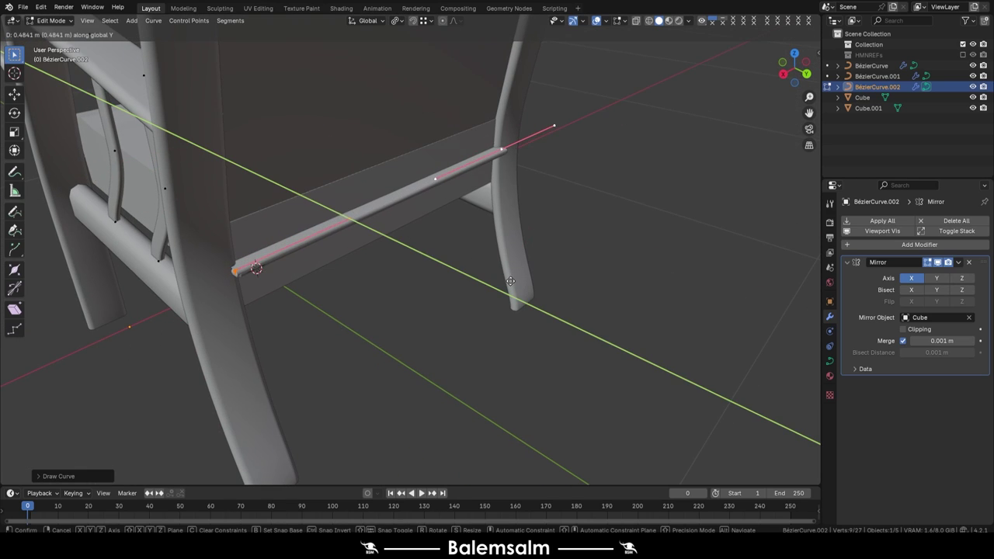
# Duplicate the crossbar with Shift+D and position the copy, checking from the right side.
pyautogui.hotkey('shift', 'd')
pyautogui.click(193, 279)
pyautogui.moveTo(194, 280); pyautogui.dragTo(470, 222, button='middle')
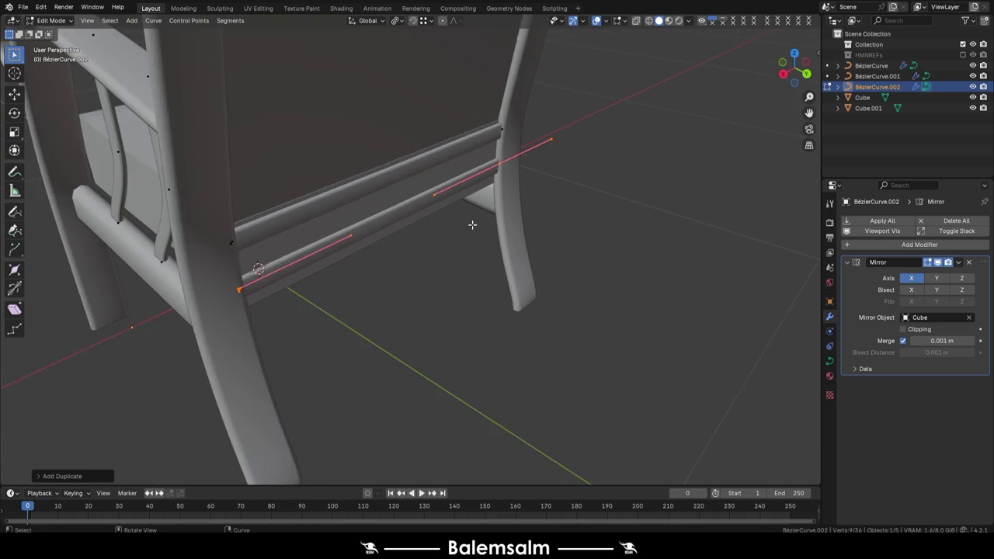
pyautogui.press('KP_3')
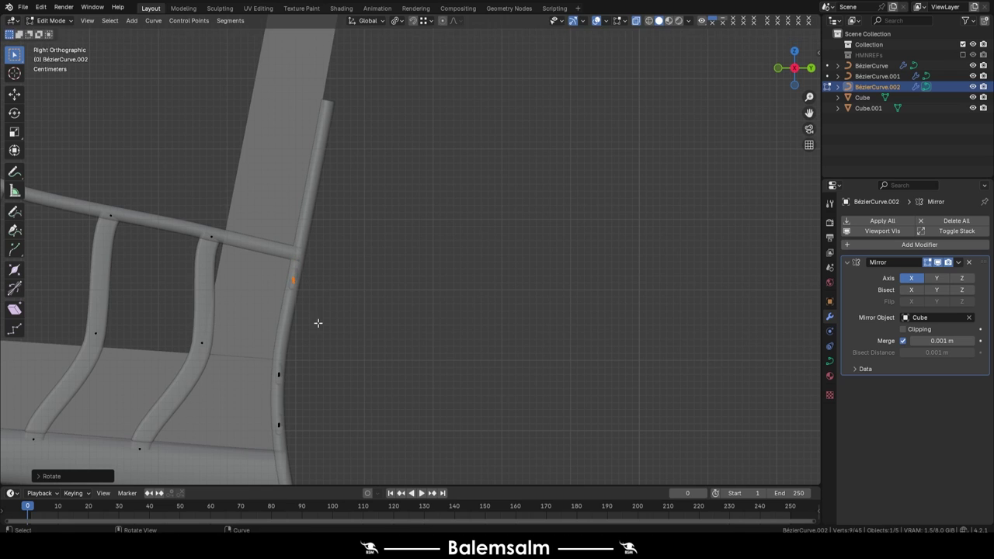
pyautogui.click(328, 275)
pyautogui.moveTo(329, 275)
pyautogui.mouseDown(button='middle')
pyautogui.moveTo(474, 263)
pyautogui.moveTo(360, 192)
pyautogui.moveTo(336, 286)
pyautogui.mouseUp(button='middle')
pyautogui.press('KP_3')
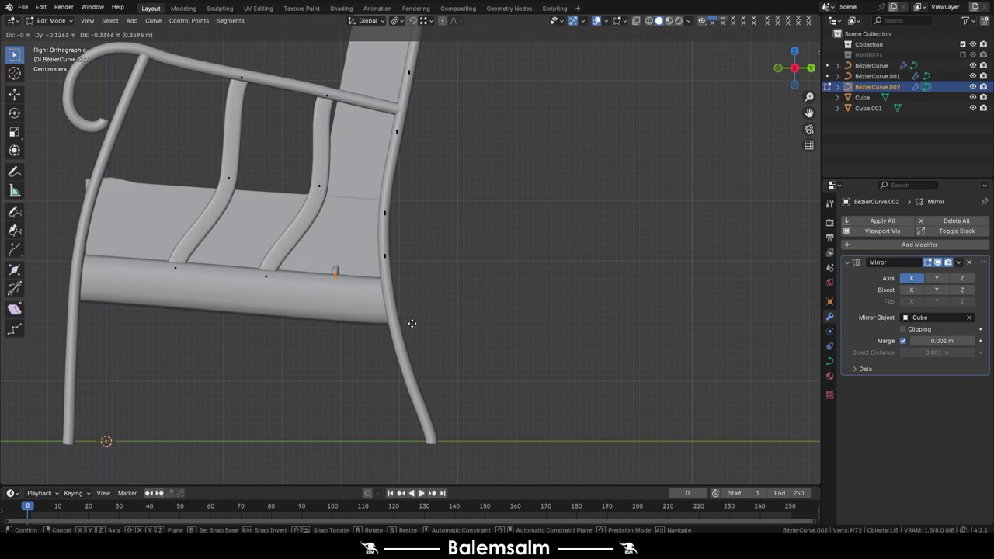
pyautogui.scroll(3, 412, 326)
# Duplicate a short bar segment, rotate it to fit the lower rail, and select the three stub ends.
pyautogui.hotkey('shift', 'd')
pyautogui.press('r')
pyautogui.keyDown('shift'); pyautogui.moveTo(291, 296); pyautogui.dragTo(512, 278, button='middle'); pyautogui.keyUp('shift')
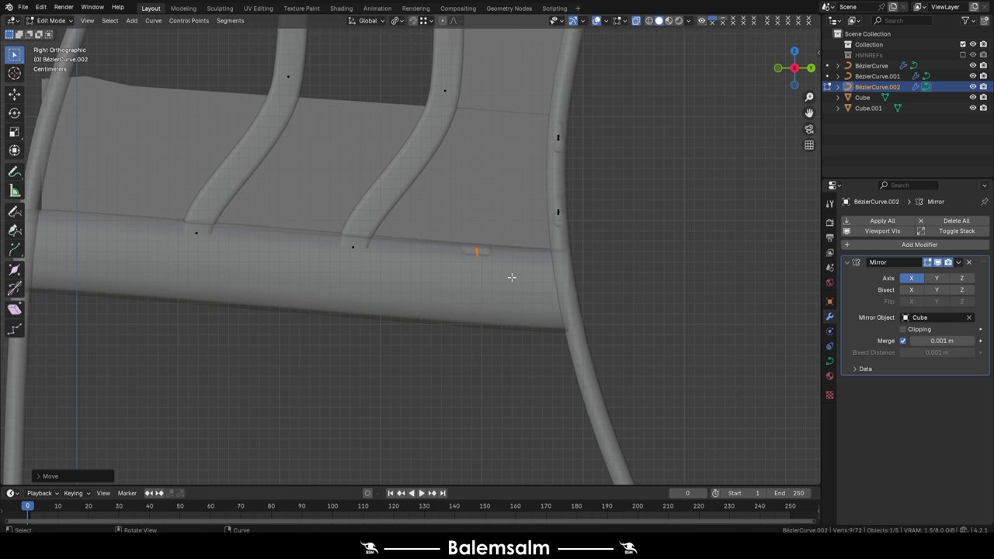
pyautogui.click(155, 266)
pyautogui.moveTo(155, 266)
pyautogui.mouseDown(button='middle')
pyautogui.moveTo(324, 244)
pyautogui.moveTo(202, 95)
pyautogui.mouseUp(button='middle')
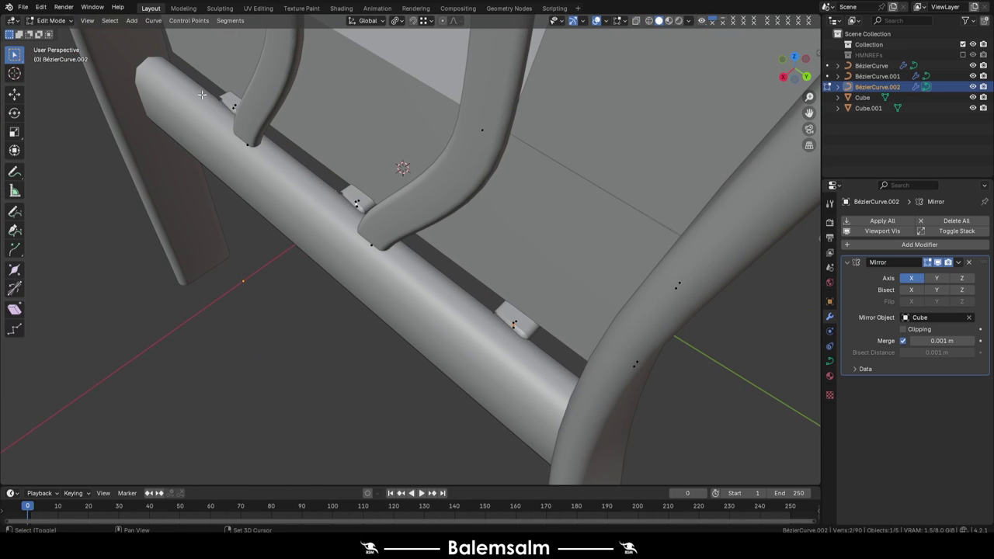
pyautogui.moveTo(327, 233); pyautogui.dragTo(328, 234)
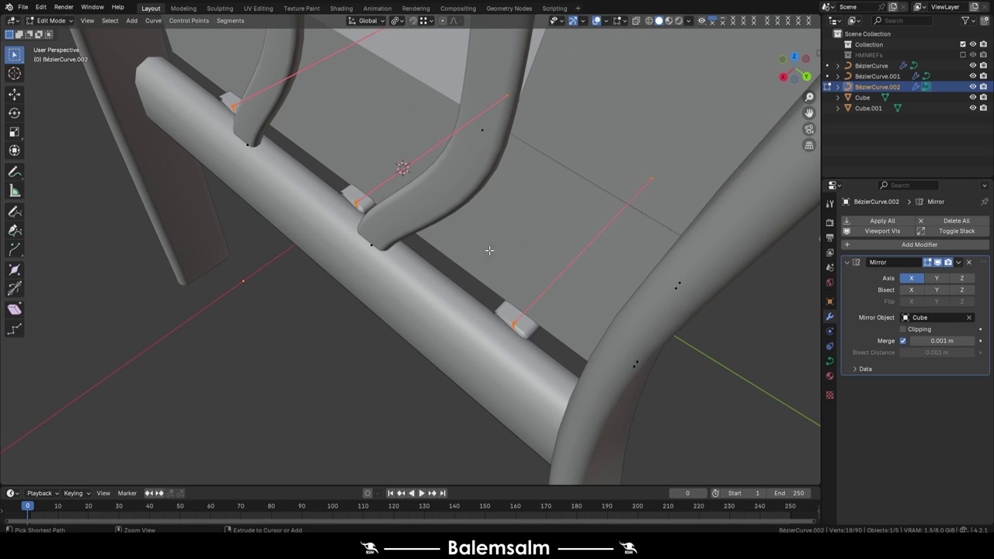
pyautogui.press('`')
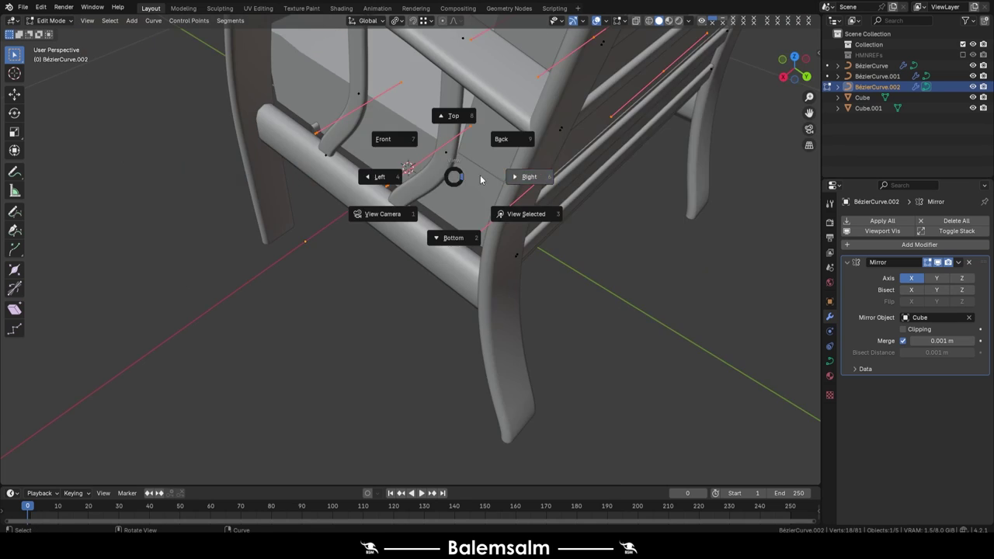
pyautogui.click(524, 175)
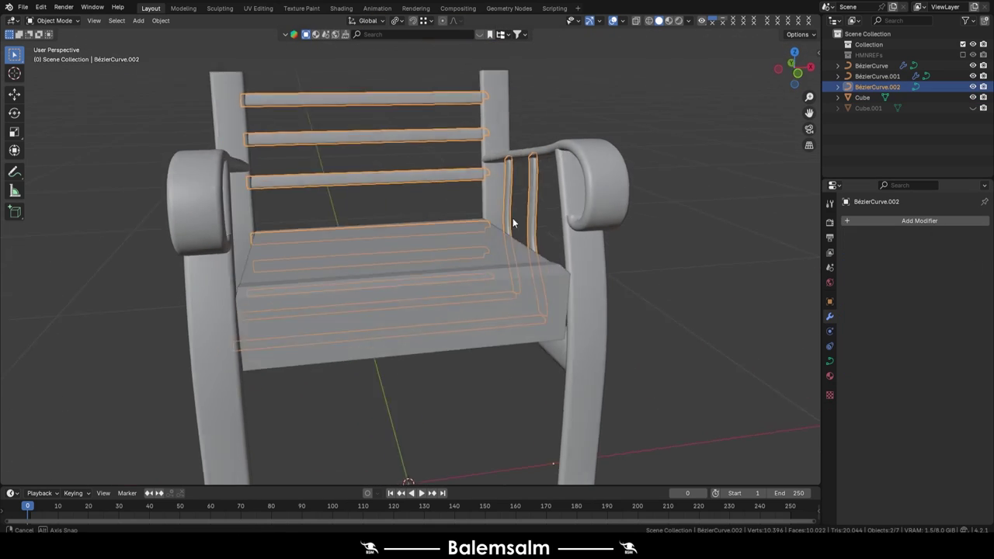
# Tilt the selected spindle points with Ctrl+T, then inspect them from the side and back.
pyautogui.press('KP_3')
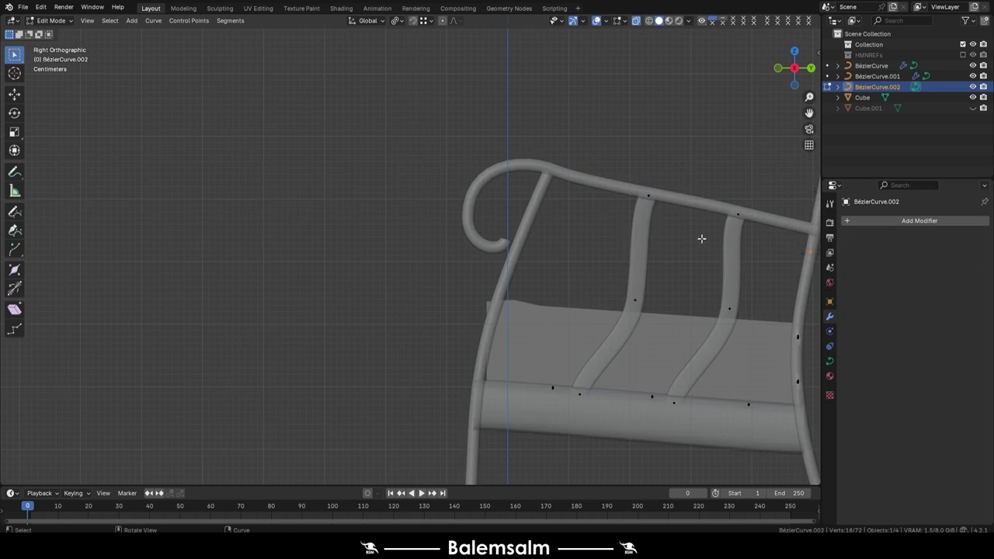
pyautogui.hotkey('ctrl', 't')
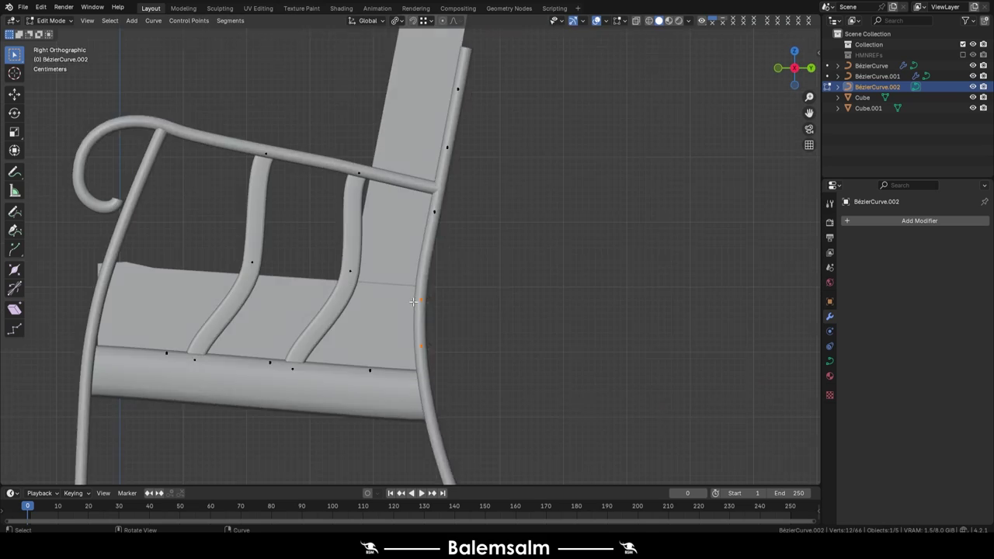
pyautogui.scroll(5, 413, 301)
pyautogui.moveTo(477, 277); pyautogui.dragTo(370, 206, button='middle')
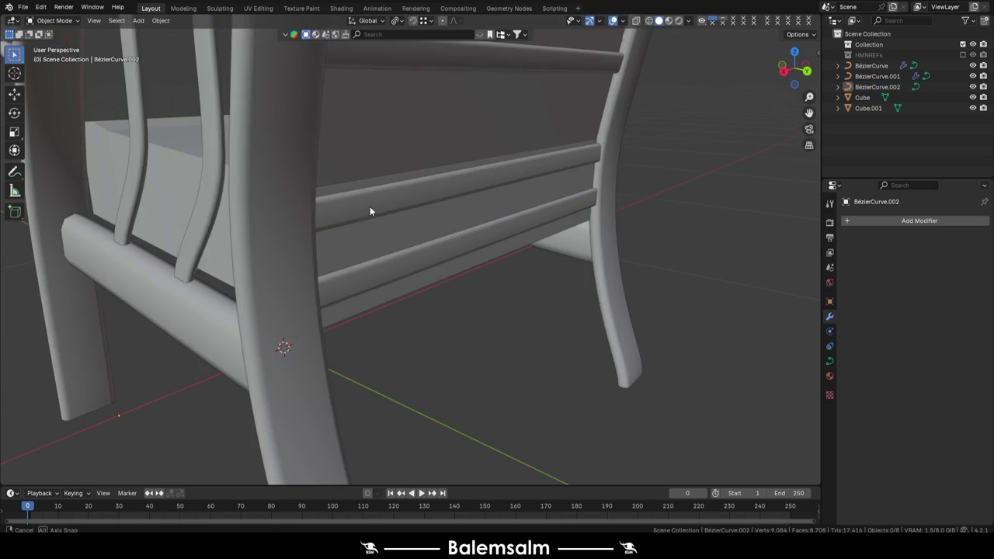
pyautogui.scroll(-3, 370, 206)
pyautogui.scroll(2, 453, 248)
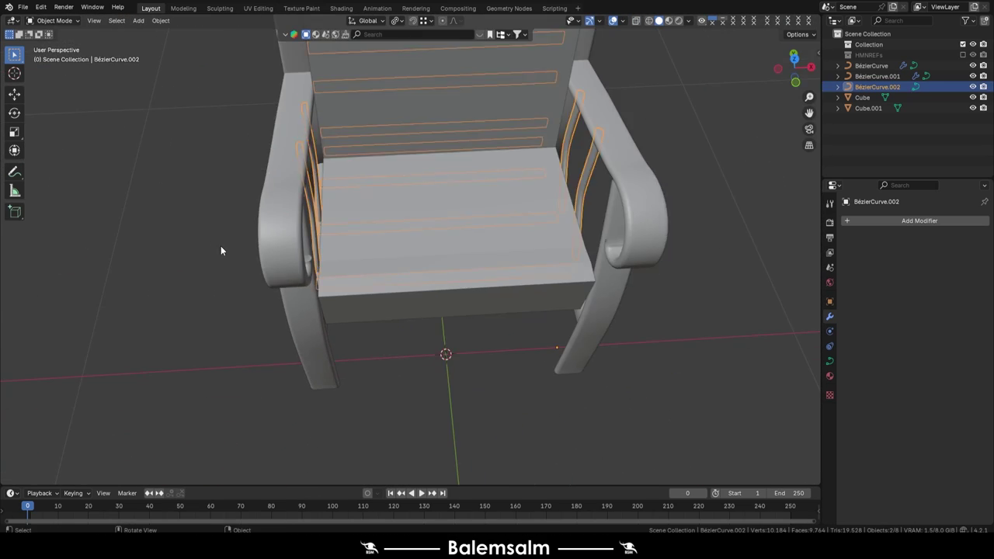
pyautogui.moveTo(221, 245)
pyautogui.mouseDown(button='middle')
pyautogui.moveTo(513, 215)
pyautogui.moveTo(317, 193)
pyautogui.moveTo(526, 246)
pyautogui.moveTo(496, 269)
pyautogui.mouseUp(button='middle')
pyautogui.scroll(-3, 316, 193)
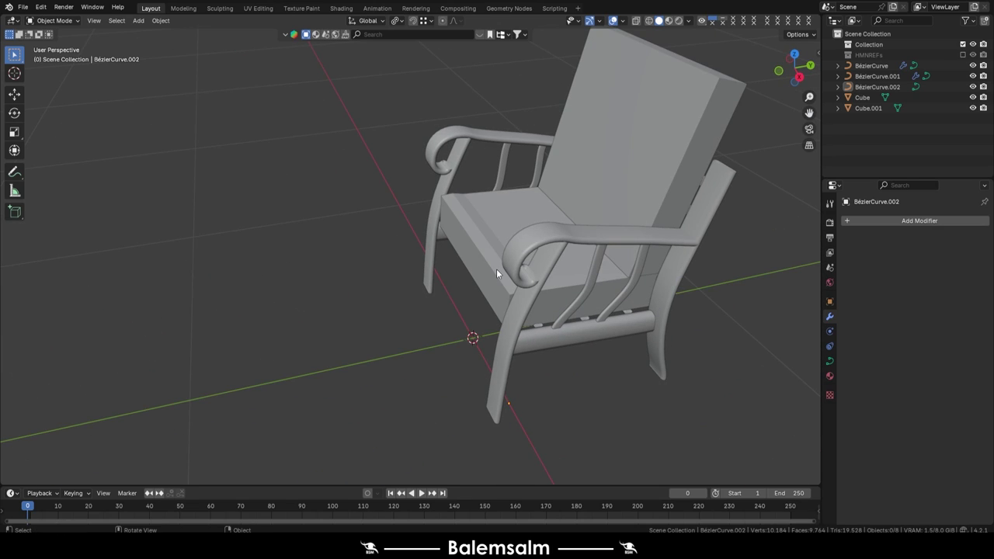
pyautogui.press('`')
# Reposition the backrest cushion's end faces in edit mode.
pyautogui.click(573, 269)
pyautogui.click(363, 121)
pyautogui.press('Tab')
pyautogui.scroll(2, 415, 137)
pyautogui.scroll(-2, 345, 257)
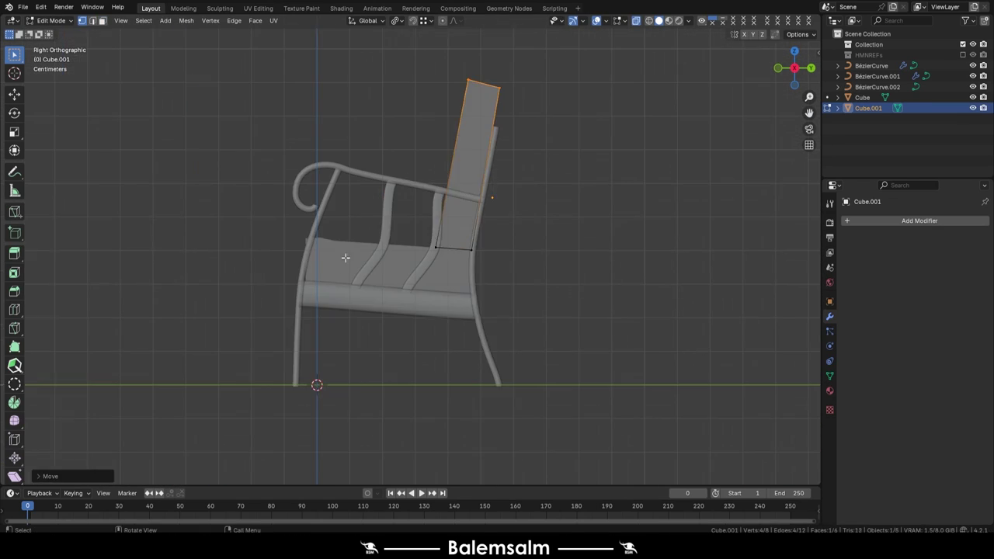
pyautogui.scroll(2, 345, 257)
pyautogui.click(296, 260)
pyautogui.press('g')
pyautogui.moveTo(198, 283); pyautogui.dragTo(512, 259, button='middle')
# Add a Subdivision modifier to the backrest and cut a single edge loop across it.
pyautogui.click(869, 108)
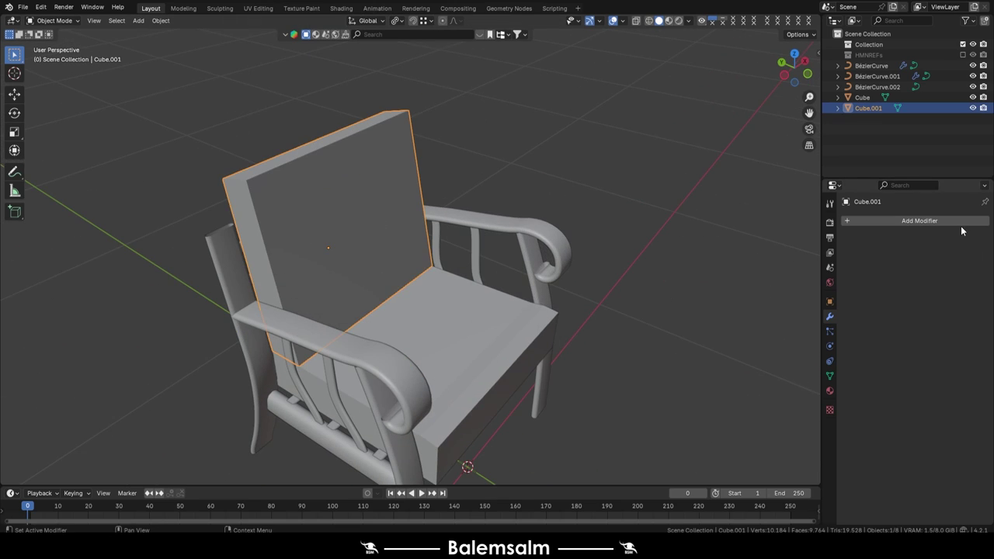
pyautogui.click(920, 220)
pyautogui.click(855, 392)
pyautogui.press('Tab')
pyautogui.hotkey('ctrl', 'r')
pyautogui.scroll(-1, 357, 146)
pyautogui.click(432, 200)
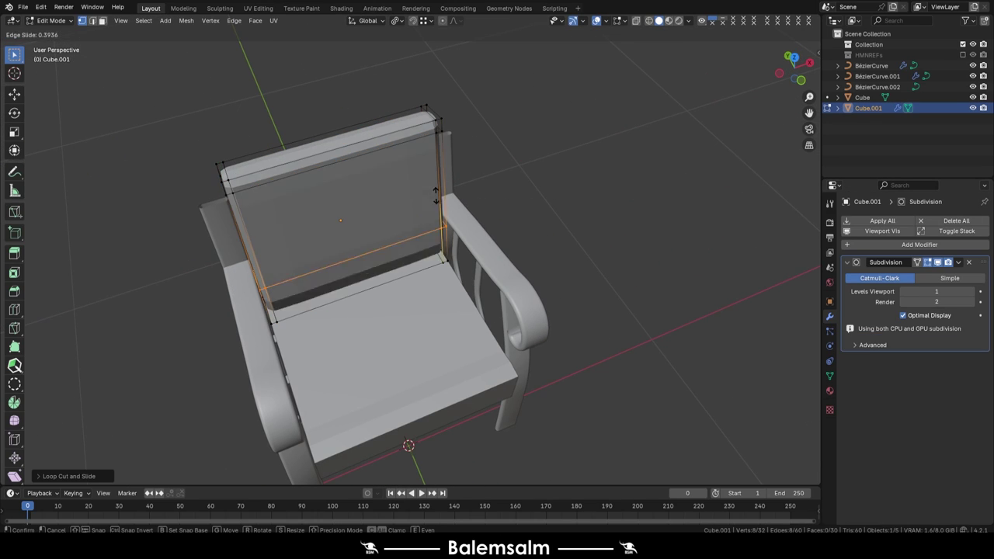
# Slide the backrest's top strip edges into shape and leave edit mode.
pyautogui.moveTo(441, 205); pyautogui.dragTo(466, 194, button='middle')
pyautogui.press('2')
pyautogui.keyDown('alt'); pyautogui.click(349, 165); pyautogui.keyUp('alt')
pyautogui.press('g')
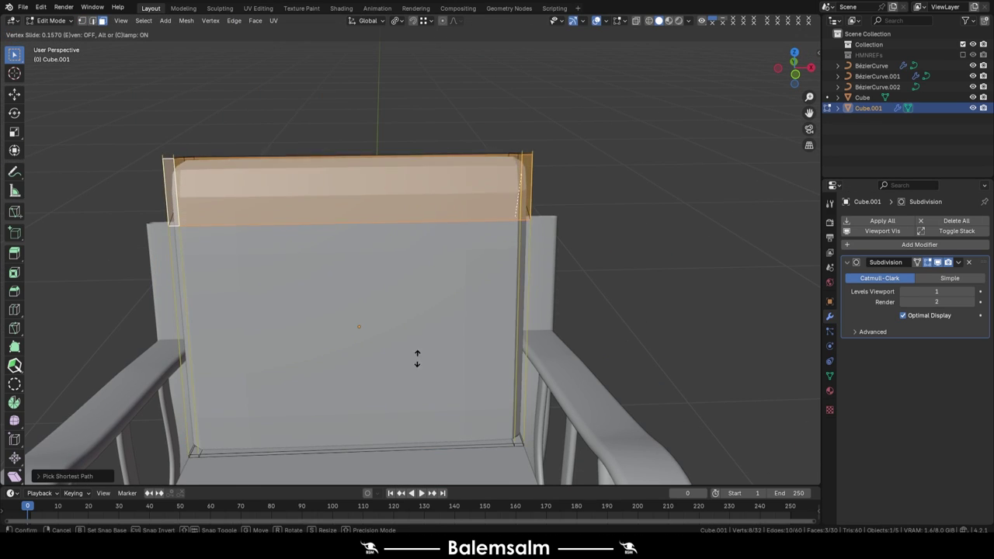
pyautogui.click(417, 355)
pyautogui.moveTo(417, 355); pyautogui.dragTo(497, 205, button='middle')
pyautogui.press('Tab')
# Add a Subdivision modifier to the seat cushion and cut an edge loop on it.
pyautogui.click(862, 97)
pyautogui.click(920, 244)
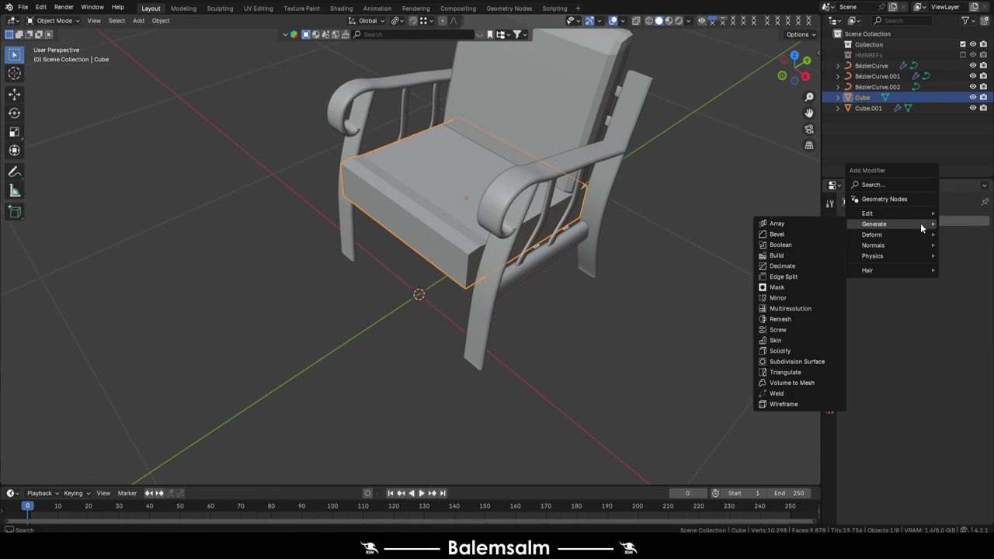
pyautogui.click(800, 359)
pyautogui.press('Tab')
pyautogui.hotkey('ctrl', 'r')
pyautogui.click(342, 187)
# Scale the seat edges along X using Individual Origins as the pivot point.
pyautogui.click(396, 20)
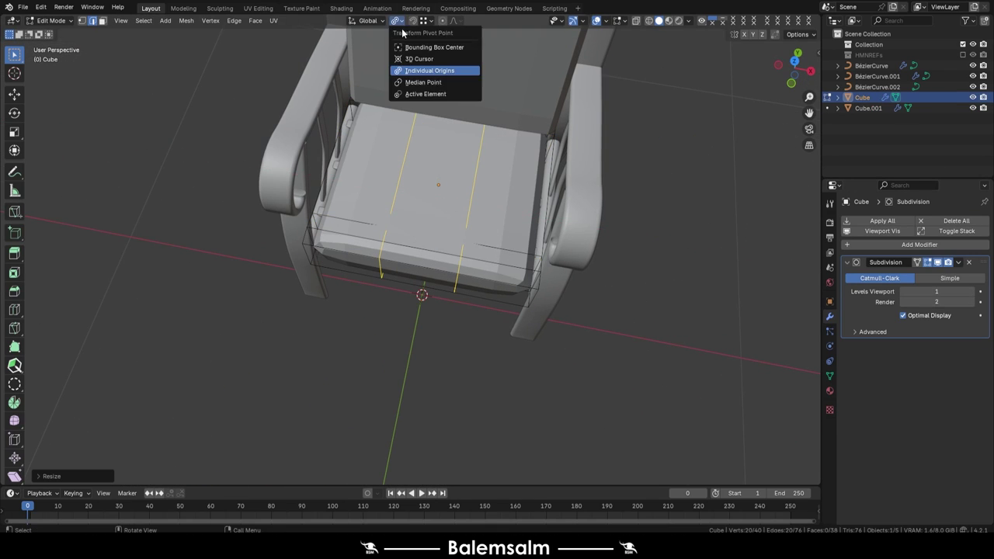
pyautogui.click(435, 69)
pyautogui.press('s')
pyautogui.press('x')
pyautogui.click(342, 155)
pyautogui.press('KP_3')
# Add more edge loops to the backrest with Ctrl+R.
pyautogui.hotkey('ctrl', 'r')
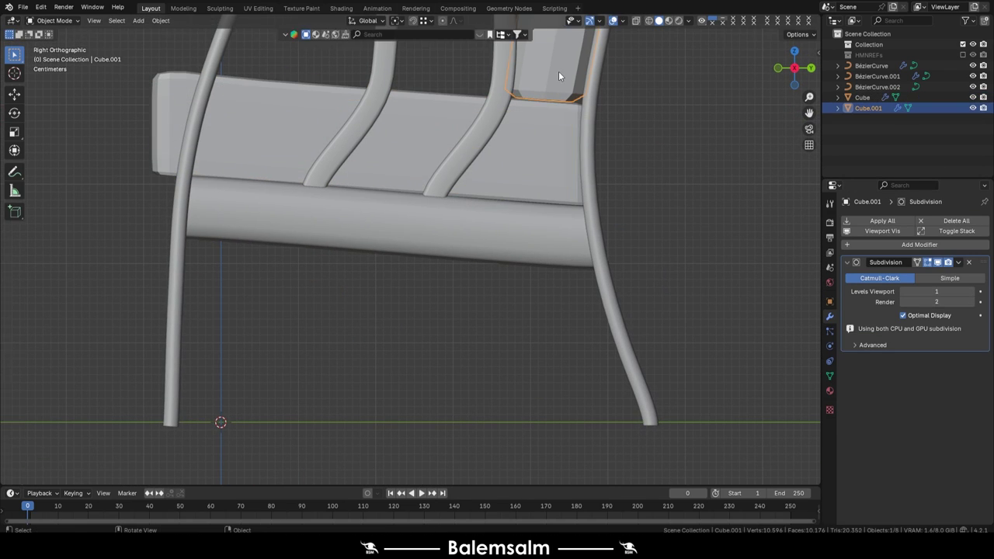
pyautogui.click(558, 71)
pyautogui.moveTo(477, 215)
pyautogui.mouseDown(button='middle')
pyautogui.moveTo(455, 285)
pyautogui.moveTo(466, 311)
pyautogui.mouseUp(button='middle')
# Move the seat's front face in right-side view.
pyautogui.press('KP_1')
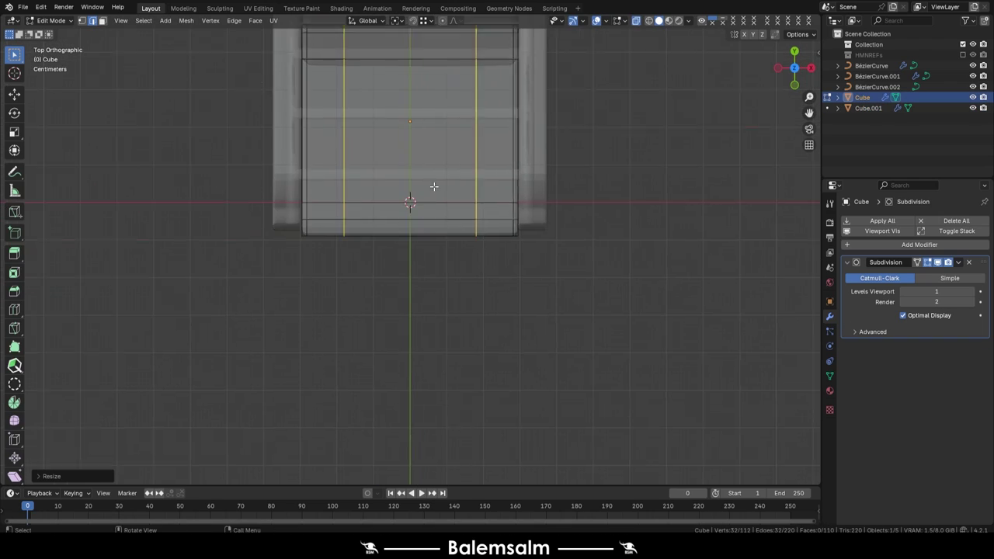
pyautogui.press('KP_3')
pyautogui.scroll(3, 461, 240)
pyautogui.press('g')
pyautogui.click(425, 271)
pyautogui.scroll(-5, 426, 271)
# Loop-cut the backrest and select the seat's front and top faces for reshaping.
pyautogui.moveTo(447, 160); pyautogui.dragTo(252, 256, button='middle')
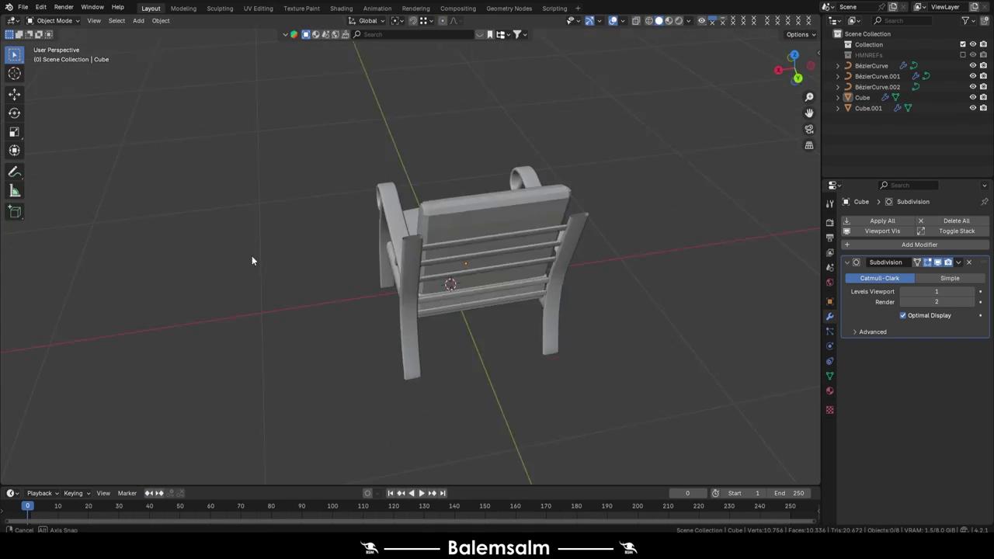
pyautogui.hotkey('ctrl', 'r')
pyautogui.click(575, 198)
pyautogui.press('Tab')
pyautogui.click(602, 265)
pyautogui.press('Tab')
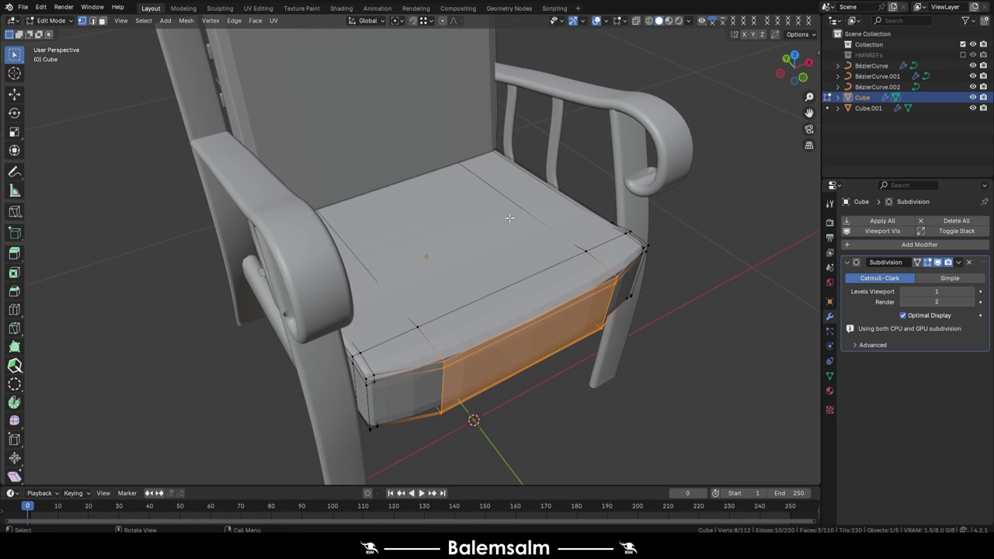
pyautogui.click(450, 233)
pyautogui.click(586, 251)
pyautogui.press('Tab')
# Push the backrest's front face outward with G and switch to edge selection.
pyautogui.click(410, 133)
pyautogui.press('Tab')
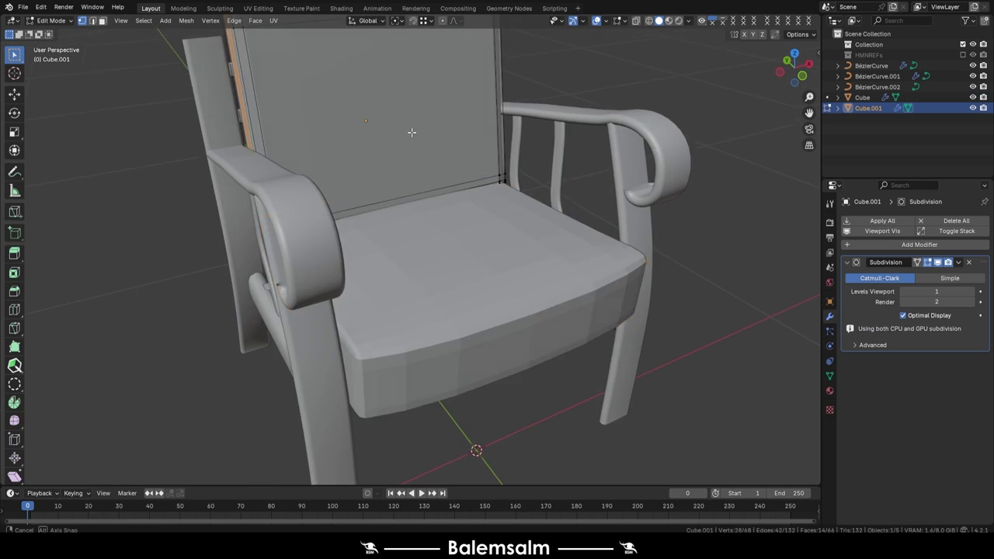
pyautogui.moveTo(410, 133); pyautogui.dragTo(484, 204, button='middle')
pyautogui.click(466, 209)
pyautogui.press('g')
pyautogui.moveTo(404, 310)
pyautogui.mouseDown(button='middle')
pyautogui.moveTo(487, 150)
pyautogui.moveTo(594, 203)
pyautogui.mouseUp(button='middle')
pyautogui.press('2')
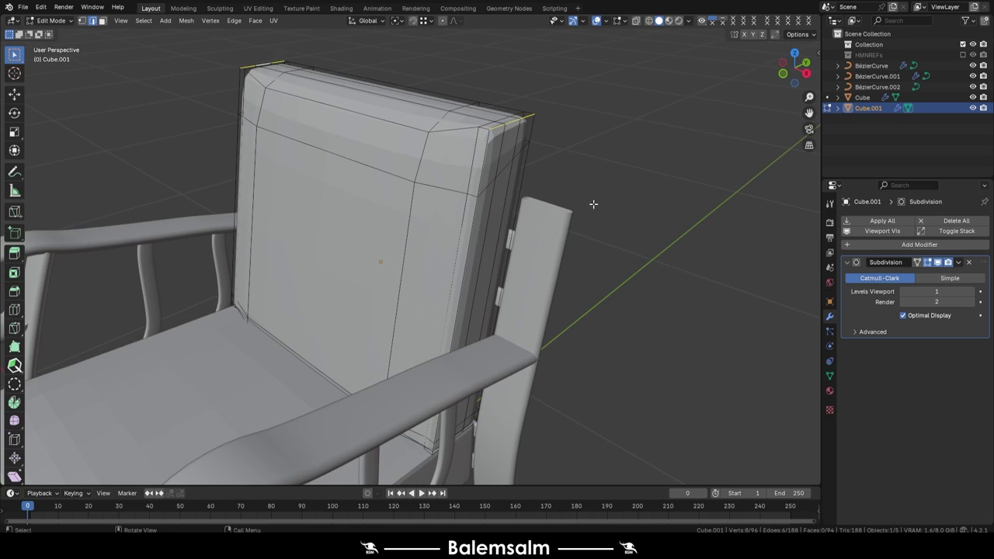
pyautogui.press('Tab')
pyautogui.moveTo(420, 156); pyautogui.dragTo(442, 169, button='middle')
pyautogui.press('Tab')
# Box-select the BézierCurve.002 slat points under the seat and trial-move them.
pyautogui.scroll(-5, 403, 149)
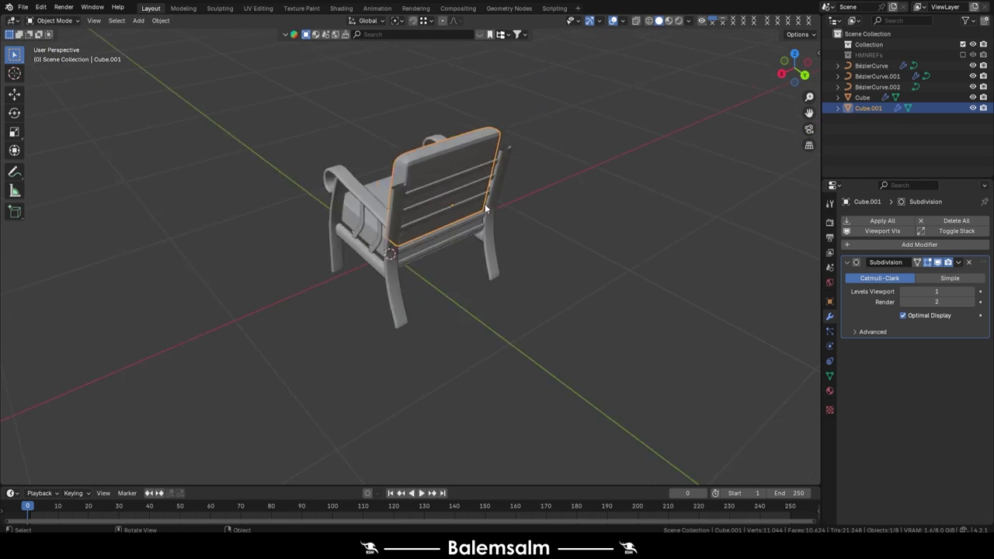
pyautogui.moveTo(404, 148)
pyautogui.mouseDown(button='middle')
pyautogui.moveTo(603, 202)
pyautogui.moveTo(449, 214)
pyautogui.moveTo(538, 167)
pyautogui.moveTo(473, 299)
pyautogui.mouseUp(button='middle')
pyautogui.click(547, 204)
pyautogui.click(473, 300)
pyautogui.press('Tab')
pyautogui.moveTo(497, 342); pyautogui.dragTo(487, 270, button='middle')
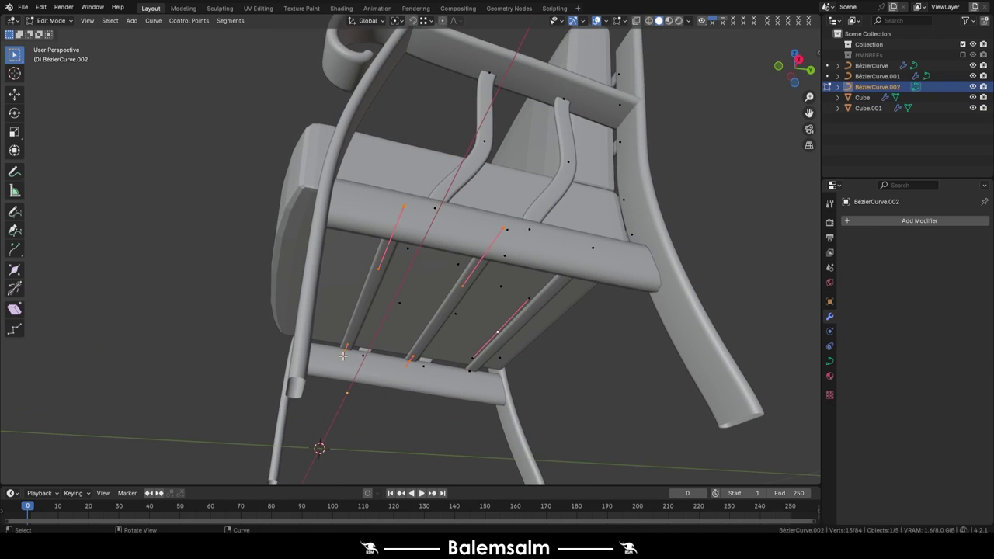
pyautogui.press('b')
pyautogui.press('Escape')
pyautogui.press('Tab')
# Reposition the slat ends onto the rail beneath the seat.
pyautogui.scroll(-3, 497, 291)
pyautogui.moveTo(582, 277)
pyautogui.mouseDown(button='middle')
pyautogui.moveTo(572, 251)
pyautogui.moveTo(450, 199)
pyautogui.moveTo(534, 252)
pyautogui.moveTo(686, 216)
pyautogui.moveTo(595, 213)
pyautogui.moveTo(585, 153)
pyautogui.mouseUp(button='middle')
pyautogui.scroll(5, 451, 199)
pyautogui.press('Tab')
pyautogui.press('Tab')
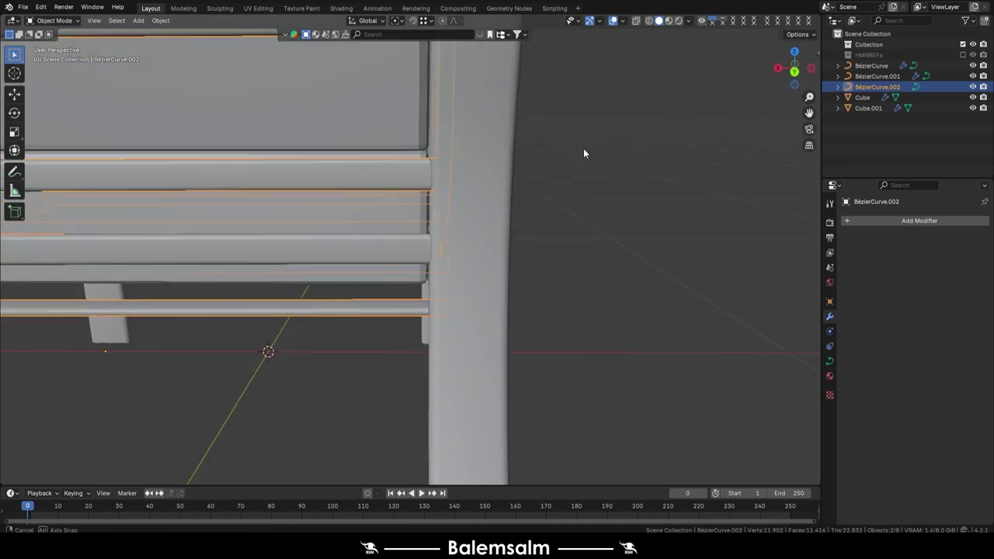
pyautogui.scroll(-5, 584, 153)
# Convert the three chair curves to meshes and grid-fill the open loop on the leg top.
pyautogui.moveTo(704, 153); pyautogui.dragTo(600, 107, button='middle')
pyautogui.click(552, 260)
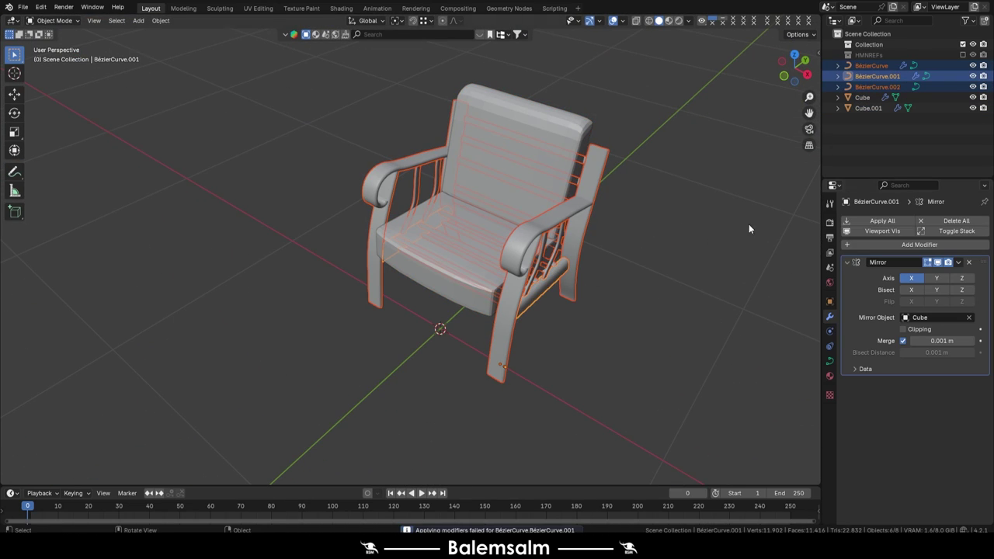
pyautogui.click(549, 215)
pyautogui.press('Tab')
pyautogui.moveTo(548, 215)
pyautogui.mouseDown(button='middle')
pyautogui.moveTo(384, 325)
pyautogui.moveTo(315, 267)
pyautogui.mouseUp(button='middle')
pyautogui.hotkey('shift', 'alt', 'f')
pyautogui.hotkey('ctrl', 'f')
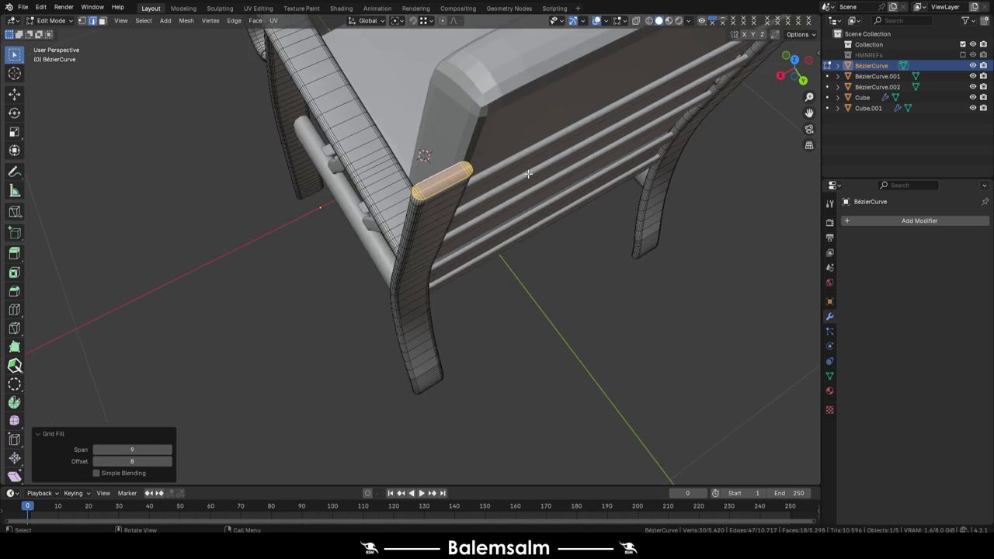
# Apply the seat Cube's Subdivision modifier with Ctrl+A.
pyautogui.moveTo(169, 464); pyautogui.dragTo(178, 279, button='middle')
pyautogui.press('Tab')
pyautogui.scroll(-5, 382, 272)
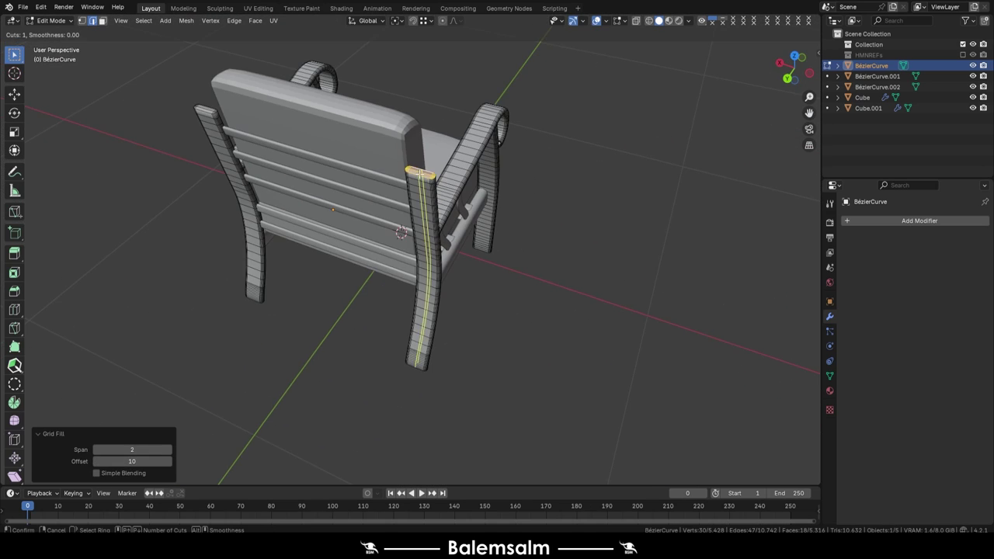
pyautogui.moveTo(482, 212)
pyautogui.mouseDown(button='middle')
pyautogui.moveTo(671, 238)
pyautogui.moveTo(465, 159)
pyautogui.mouseUp(button='middle')
pyautogui.click(464, 233)
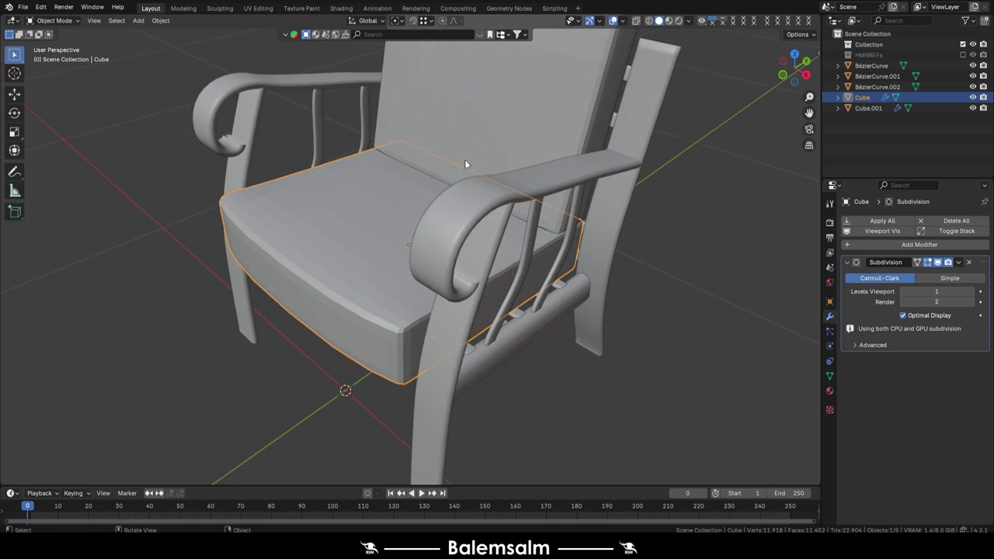
pyautogui.scroll(-4, 618, 157)
pyautogui.hotkey('ctrl', 'a')
pyautogui.press('Tab')
pyautogui.scroll(6, 576, 278)
# Apply the backrest Cube.001's Subdivision in local view and select its top edge loop.
pyautogui.keyDown('alt'); pyautogui.click(576, 278); pyautogui.keyUp('alt')
pyautogui.moveTo(575, 278); pyautogui.dragTo(555, 260, button='middle')
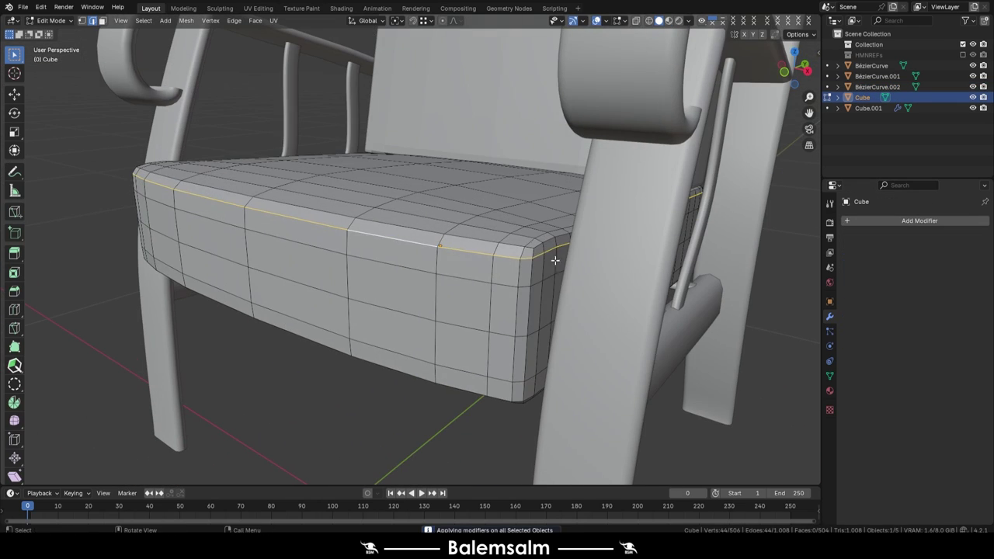
pyautogui.press('Tab')
pyautogui.keyDown('shift'); pyautogui.click(474, 93); pyautogui.keyUp('shift')
pyautogui.press('/')
pyautogui.hotkey('ctrl', 'a')
pyautogui.press('Tab')
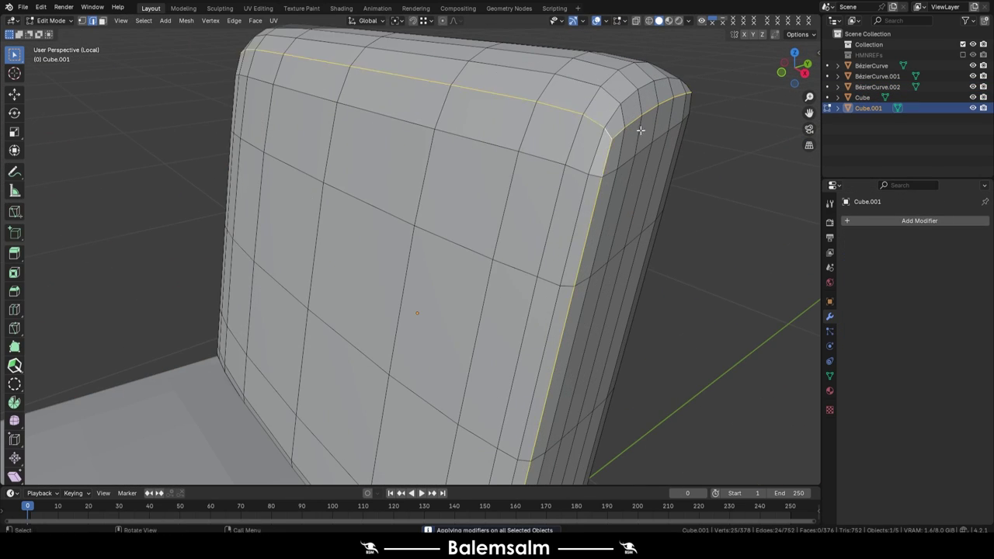
pyautogui.keyDown('alt'); pyautogui.click(592, 100); pyautogui.keyUp('alt')
# Double the backrest's top edge loop with an Offset Edge Slide.
pyautogui.moveTo(592, 100); pyautogui.dragTo(497, 233, button='middle')
pyautogui.press('Tab')
pyautogui.press('/')
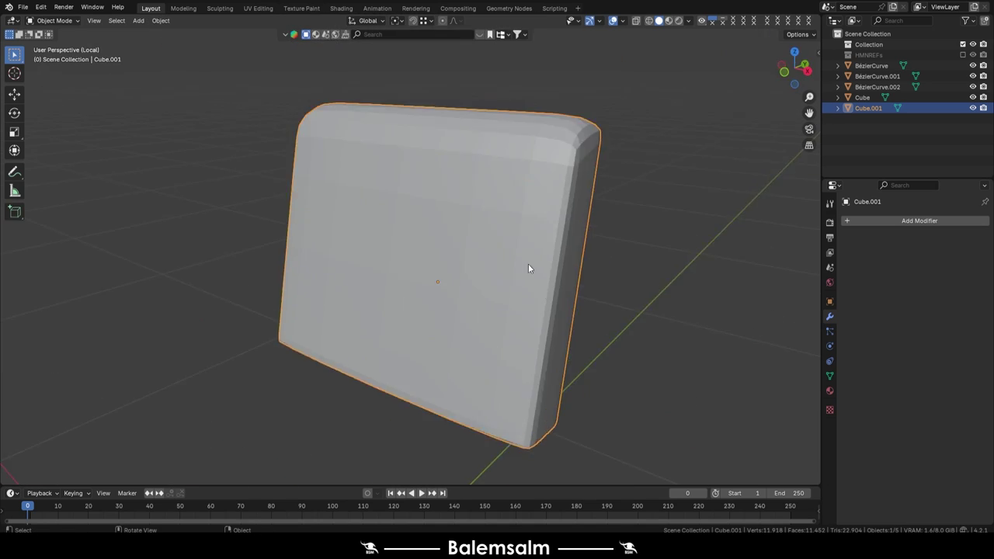
pyautogui.press('Tab')
pyautogui.keyDown('alt'); pyautogui.click(539, 161); pyautogui.keyUp('alt')
pyautogui.moveTo(539, 162)
pyautogui.mouseDown(button='middle')
pyautogui.moveTo(127, 156)
pyautogui.moveTo(240, 60)
pyautogui.moveTo(444, 215)
pyautogui.moveTo(334, 115)
pyautogui.moveTo(335, 172)
pyautogui.mouseUp(button='middle')
pyautogui.hotkey('ctrl', 'shift', 'r')
pyautogui.click(444, 216)
# Separate the new edge loop into its own object, Cube.002.
pyautogui.click(336, 172)
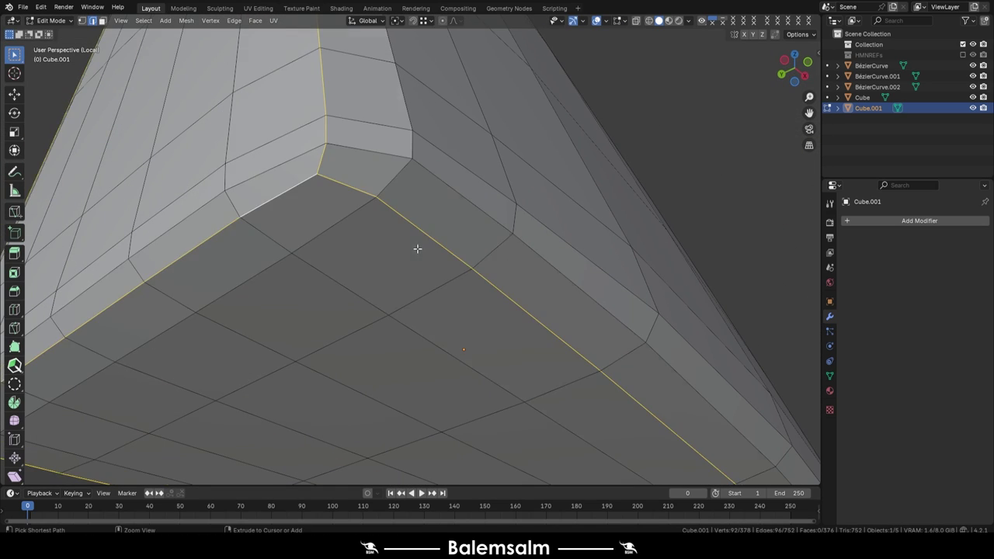
pyautogui.moveTo(417, 249); pyautogui.dragTo(505, 260, button='middle')
pyautogui.press('p')
pyautogui.click(505, 272)
pyautogui.press('Tab')
# Convert Cube.002 to a curve with a 0.001 m bevel depth.
pyautogui.click(161, 21)
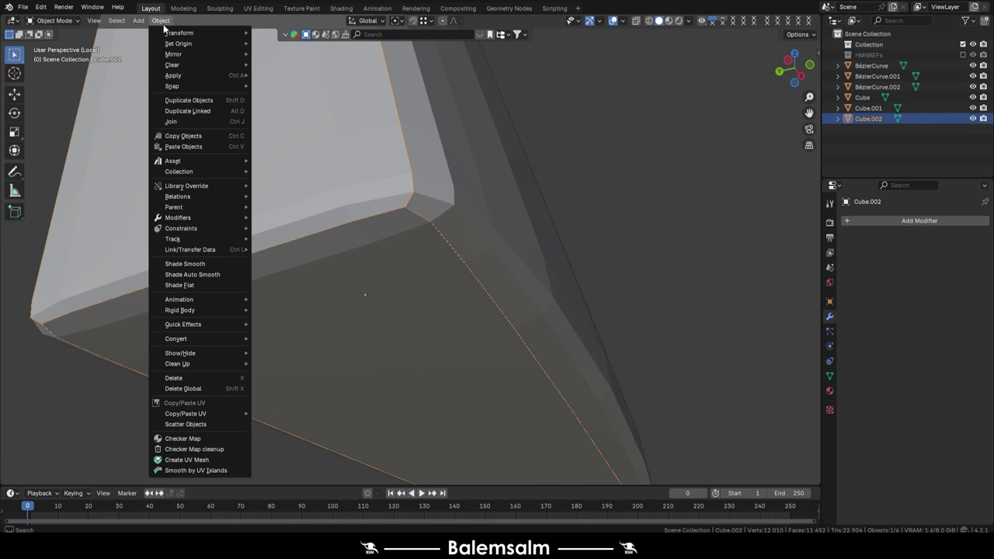
pyautogui.click(260, 350)
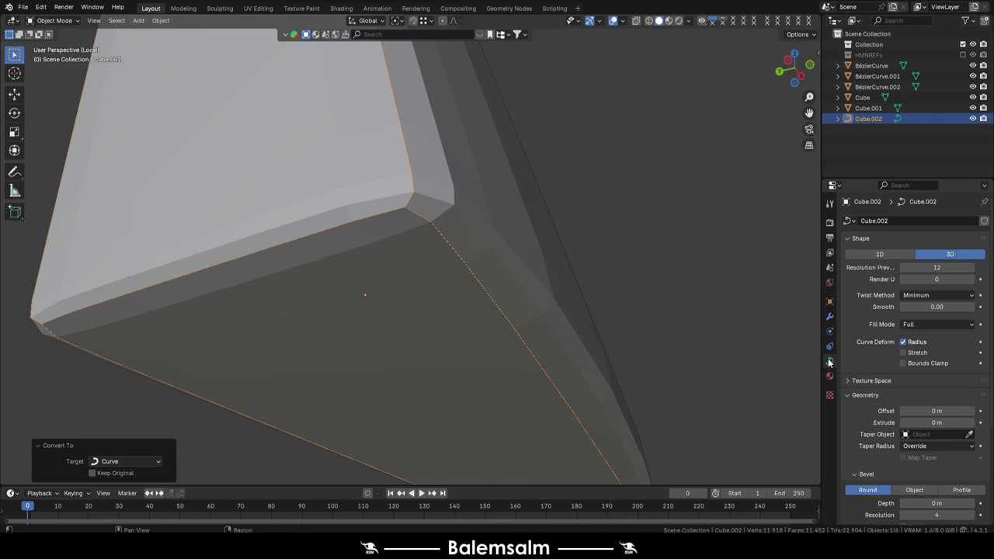
pyautogui.moveTo(937, 504); pyautogui.dragTo(955, 503)
# Leave local view, then isolate the seat cushion in Edit Mode.
pyautogui.press('KP_Divide')
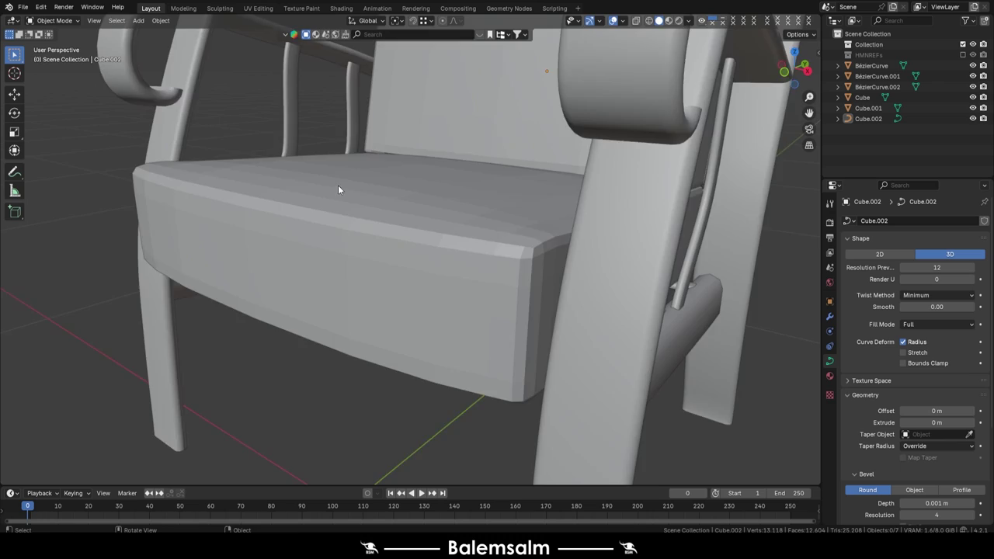
pyautogui.moveTo(340, 188); pyautogui.dragTo(540, 147, button='middle')
pyautogui.click(547, 192)
pyautogui.click(403, 227)
pyautogui.moveTo(548, 193)
pyautogui.mouseDown(button='middle')
pyautogui.moveTo(403, 227)
pyautogui.moveTo(672, 244)
pyautogui.moveTo(427, 276)
pyautogui.moveTo(518, 243)
pyautogui.mouseUp(button='middle')
pyautogui.press('Tab')
pyautogui.press('KP_Divide')
pyautogui.scroll(3, 403, 227)
# Convert the seat loop Cube.003 through Object > Convert into piping.
pyautogui.scroll(3, 672, 244)
pyautogui.scroll(3, 427, 276)
pyautogui.scroll(-3, 427, 276)
pyautogui.press('q')
pyautogui.click(161, 22)
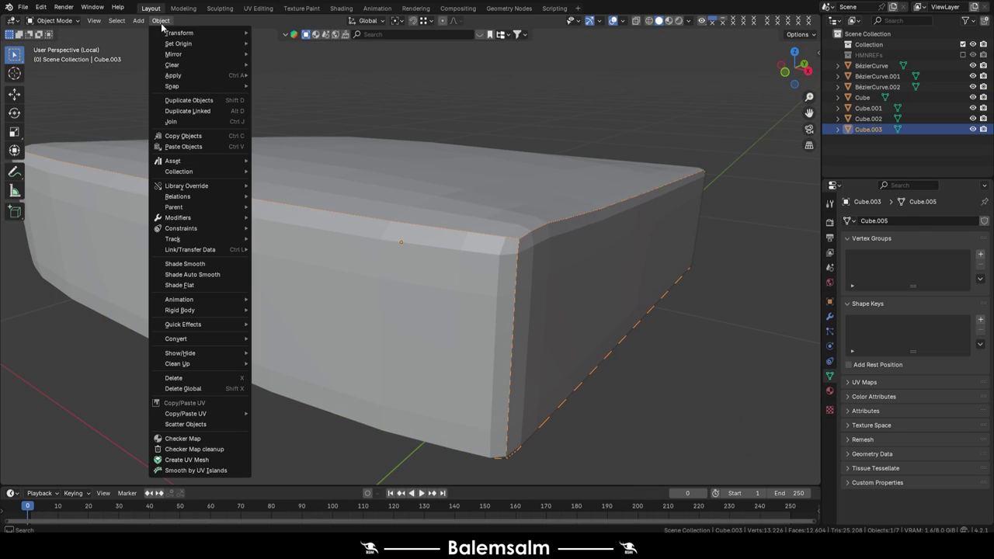
pyautogui.click(191, 338)
pyautogui.click(592, 236)
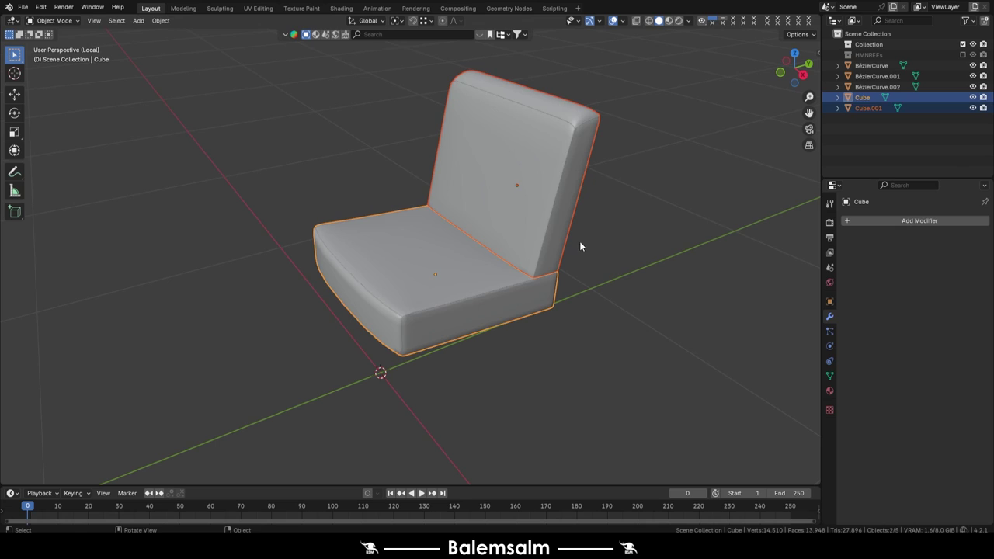
# Join the seat and backrest cushions with Ctrl+J and add a new material.
pyautogui.hotkey('ctrl', 'j')
pyautogui.click(830, 391)
pyautogui.click(893, 266)
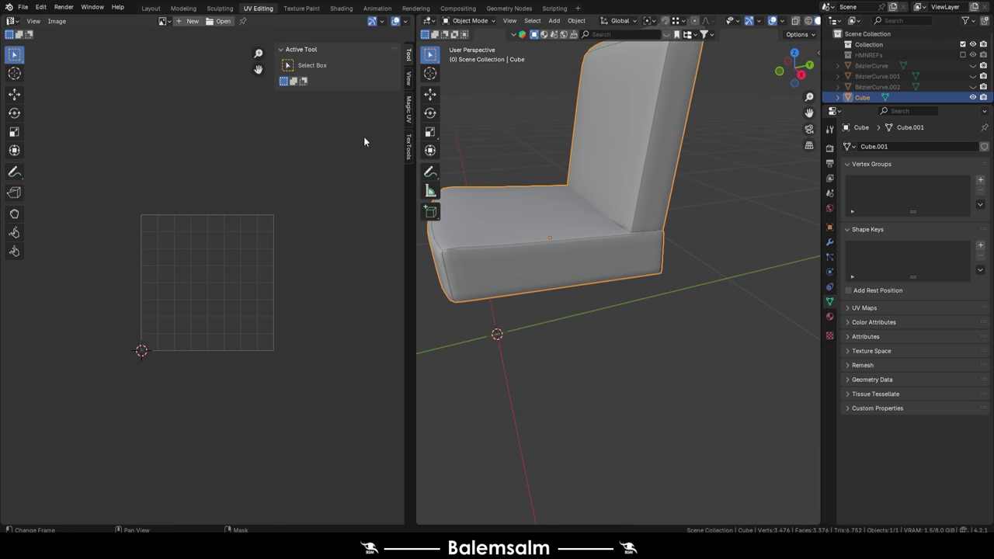
# Clear the mesh selection and select the edge loop along the seat base.
pyautogui.scroll(5, 660, 248)
pyautogui.hotkey('alt', 'a')
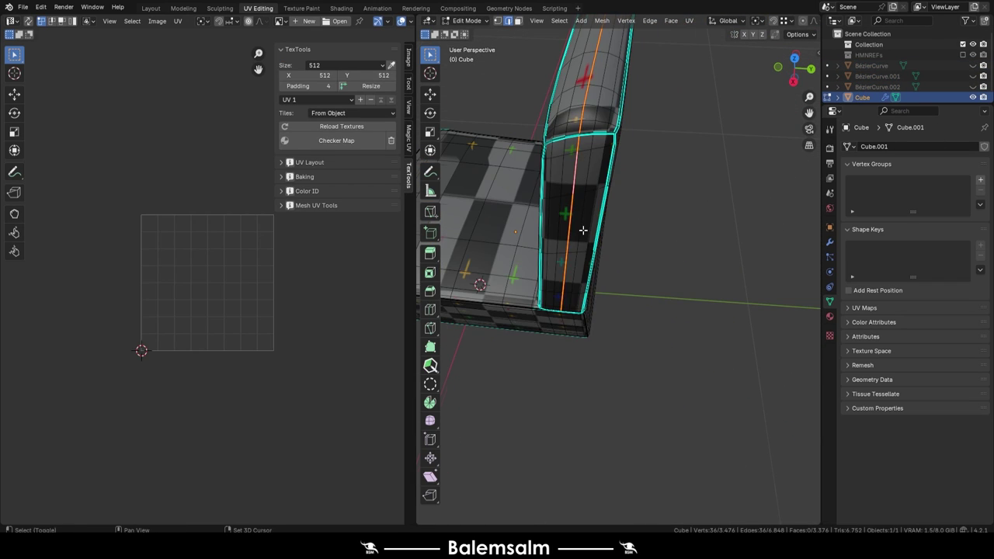
pyautogui.keyDown('alt'); pyautogui.click(623, 328); pyautogui.keyUp('alt')
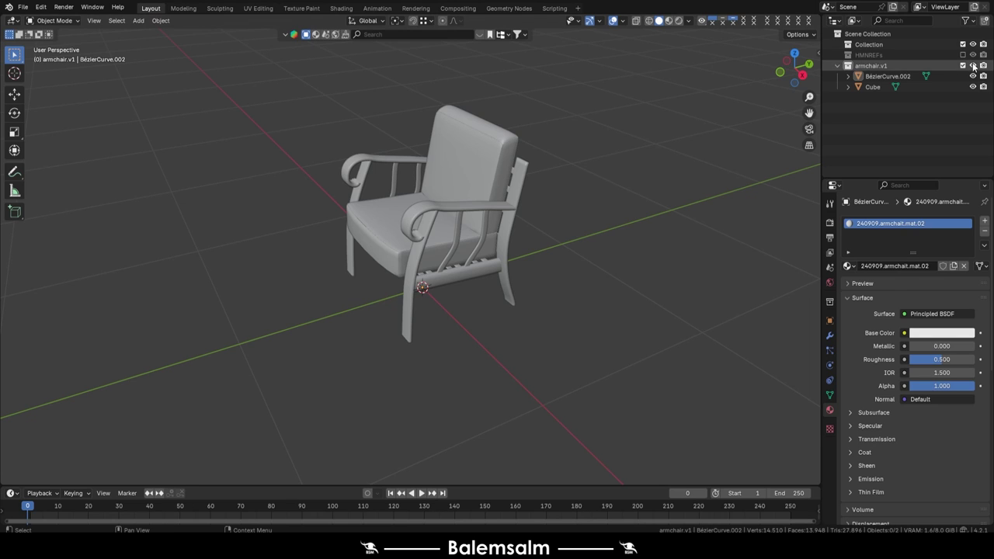
# Add a cube, flatten it along Z into a slab, and lift it to seat height.
pyautogui.moveTo(357, 112)
pyautogui.mouseDown(button='middle')
pyautogui.moveTo(508, 154)
pyautogui.moveTo(555, 181)
pyautogui.moveTo(458, 179)
pyautogui.moveTo(378, 191)
pyautogui.moveTo(412, 229)
pyautogui.moveTo(382, 230)
pyautogui.moveTo(427, 216)
pyautogui.moveTo(454, 155)
pyautogui.mouseUp(button='middle')
pyautogui.hotkey('shift', 'a')
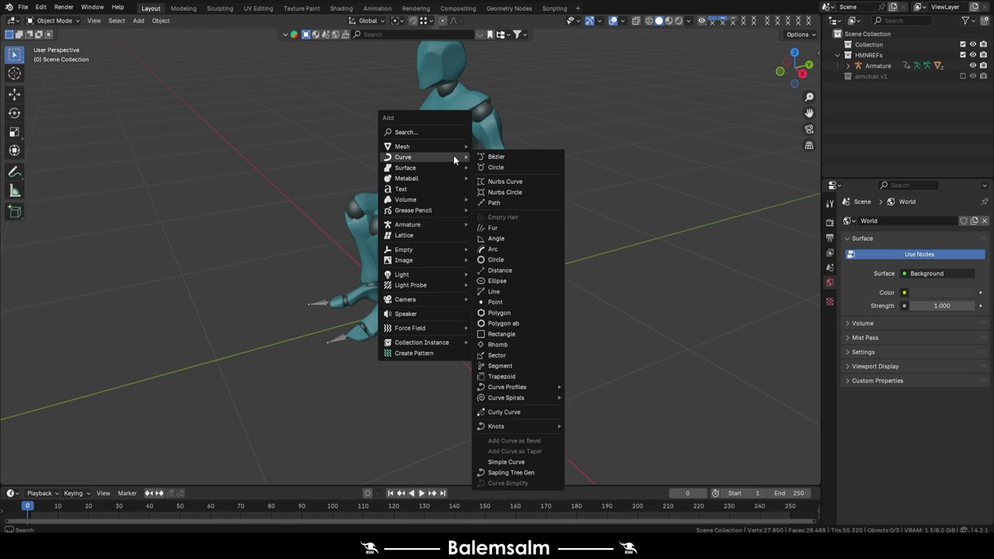
pyautogui.click(497, 163)
pyautogui.press('KP_3')
pyautogui.press('s')
pyautogui.press('z')
pyautogui.press('Return')
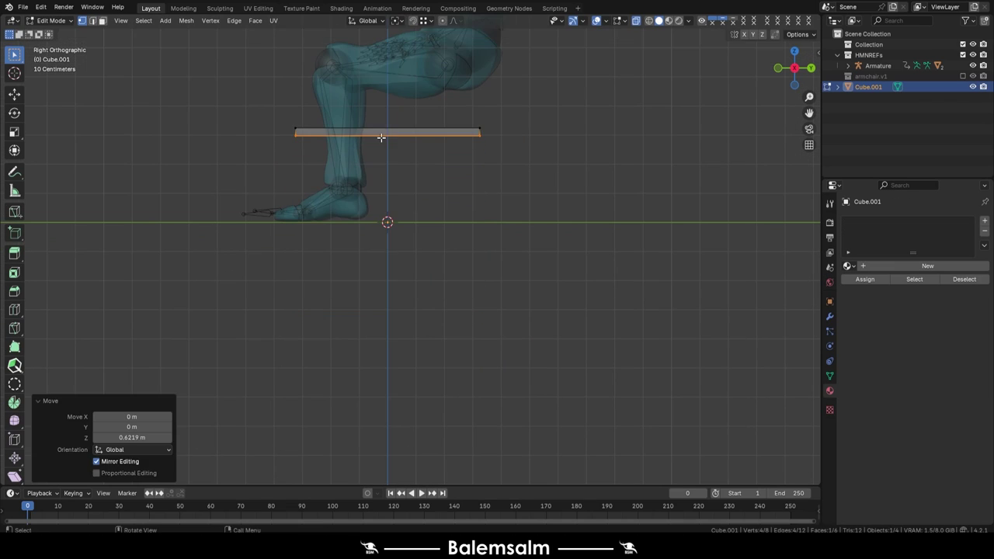
pyautogui.press('g')
pyautogui.click(544, 183)
# In top X-ray view, taper the slab's front edge along X.
pyautogui.rightClick(477, 296)
pyautogui.click(505, 287)
pyautogui.press('Tab')
pyautogui.moveTo(601, 296); pyautogui.dragTo(457, 266, button='middle')
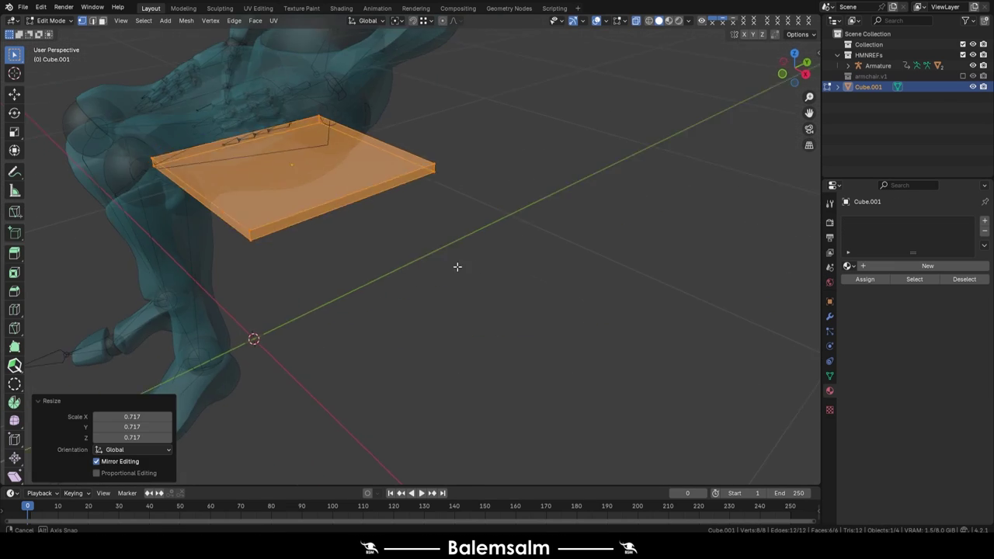
pyautogui.press('KP_7')
pyautogui.hotkey('alt', 'z')
pyautogui.moveTo(415, 215); pyautogui.dragTo(466, 155, button='middle')
pyautogui.press('KP_7')
pyautogui.press('s')
pyautogui.press('x')
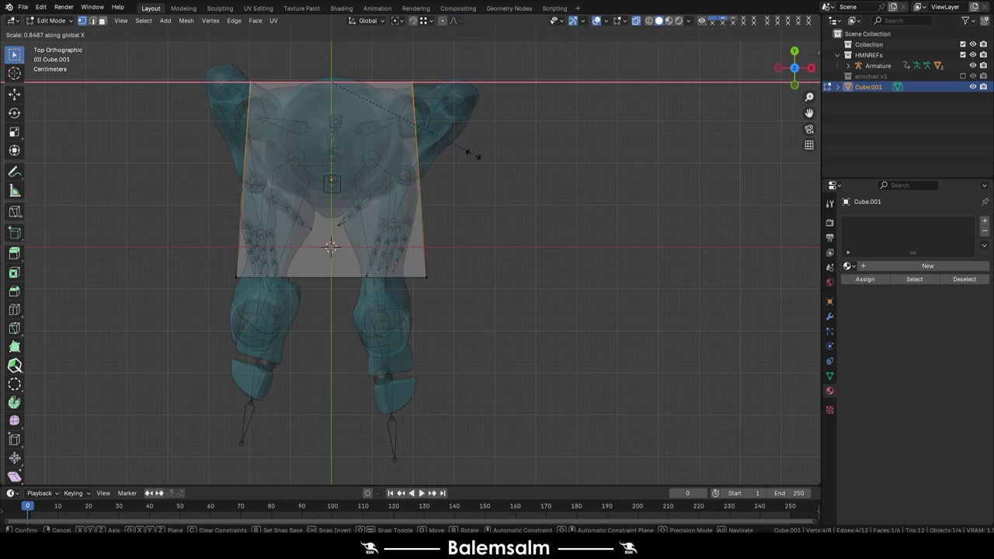
pyautogui.click(356, 281)
# Add an edge loop across the seat slab to give it a gentle dip.
pyautogui.hotkey('ctrl', 'z')
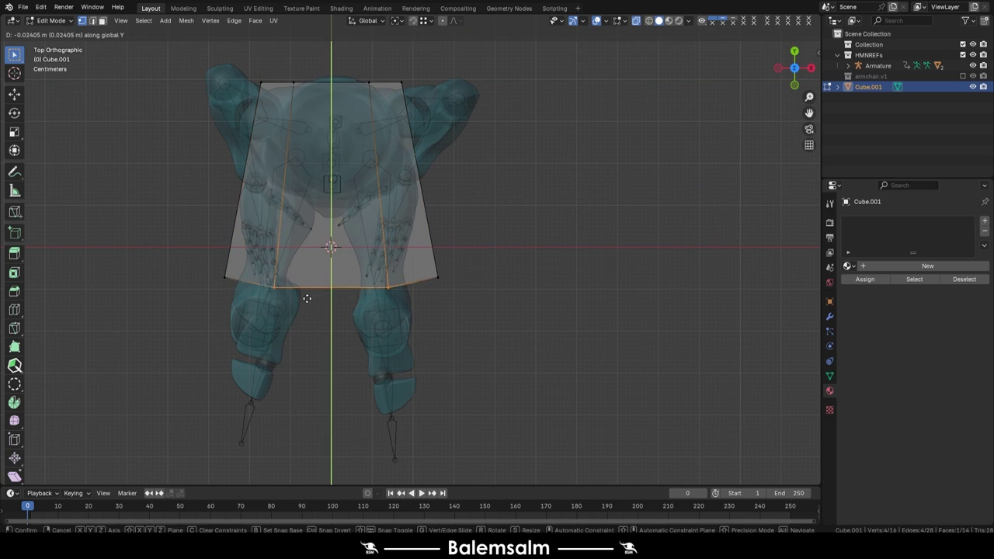
pyautogui.moveTo(334, 248); pyautogui.dragTo(342, 233, button='middle')
pyautogui.hotkey('ctrl', 'r')
pyautogui.moveTo(355, 319); pyautogui.dragTo(419, 309)
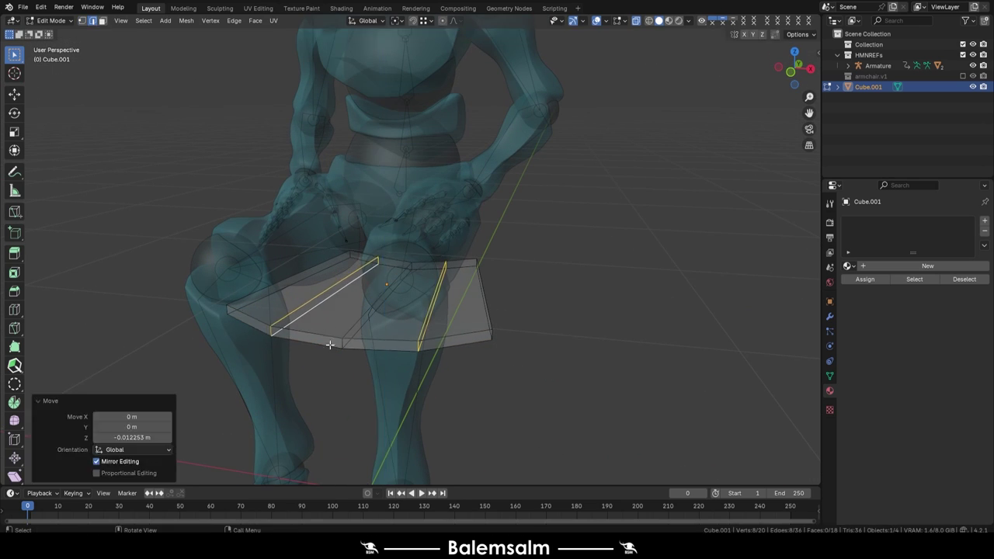
pyautogui.press('Tab')
pyautogui.scroll(-3, 612, 299)
pyautogui.click(612, 299)
pyautogui.moveTo(612, 299)
pyautogui.mouseDown(button='middle')
pyautogui.moveTo(551, 204)
pyautogui.moveTo(556, 254)
pyautogui.mouseUp(button='middle')
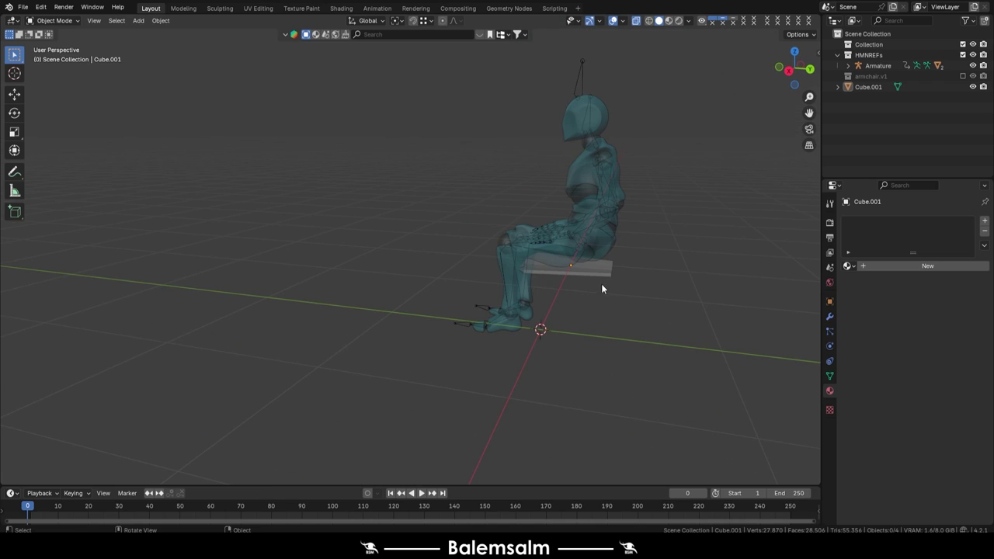
# Duplicate the seat slab and tilt the copy (Cube.002) to follow the mannequin's back.
pyautogui.press('KP_3')
pyautogui.click(435, 244)
pyautogui.scroll(2, 435, 288)
pyautogui.hotkey('shift', 'd')
pyautogui.scroll(-3, 436, 288)
pyautogui.press('r')
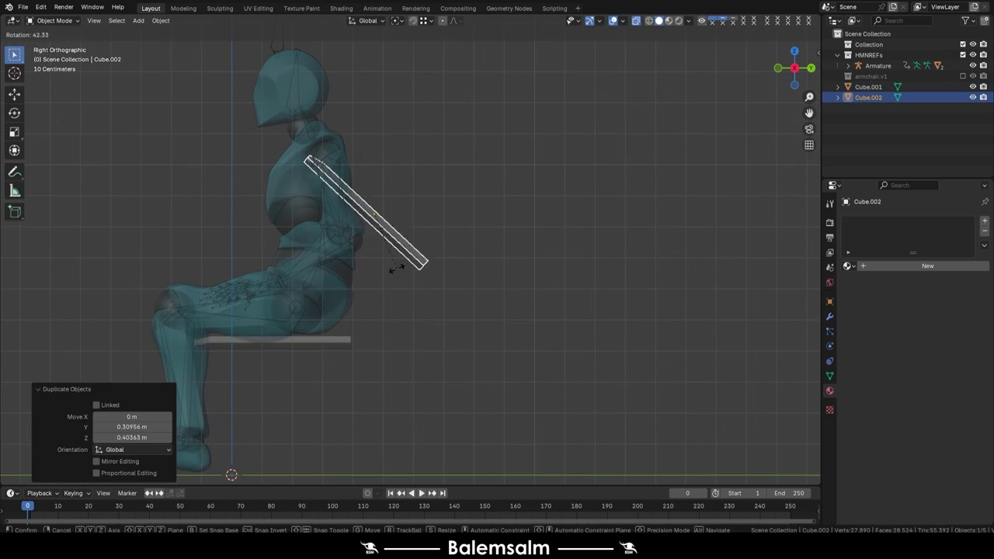
pyautogui.press('Return')
pyautogui.scroll(2, 398, 277)
# Pull the backrest's top face upward to shoulder height.
pyautogui.press('Tab')
pyautogui.click(369, 78)
pyautogui.press('g')
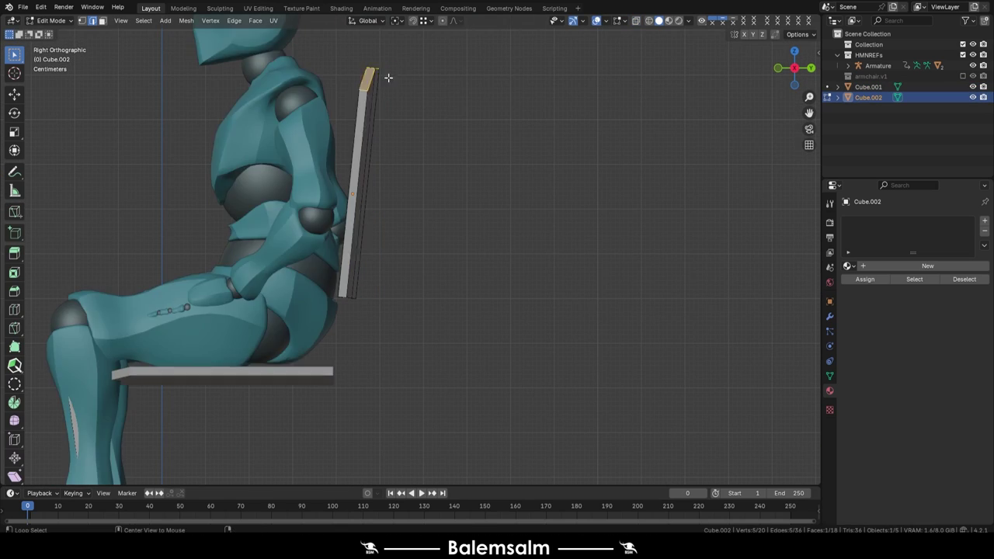
pyautogui.hotkey('alt', 'z')
pyautogui.click(368, 189)
pyautogui.hotkey('alt', 'z')
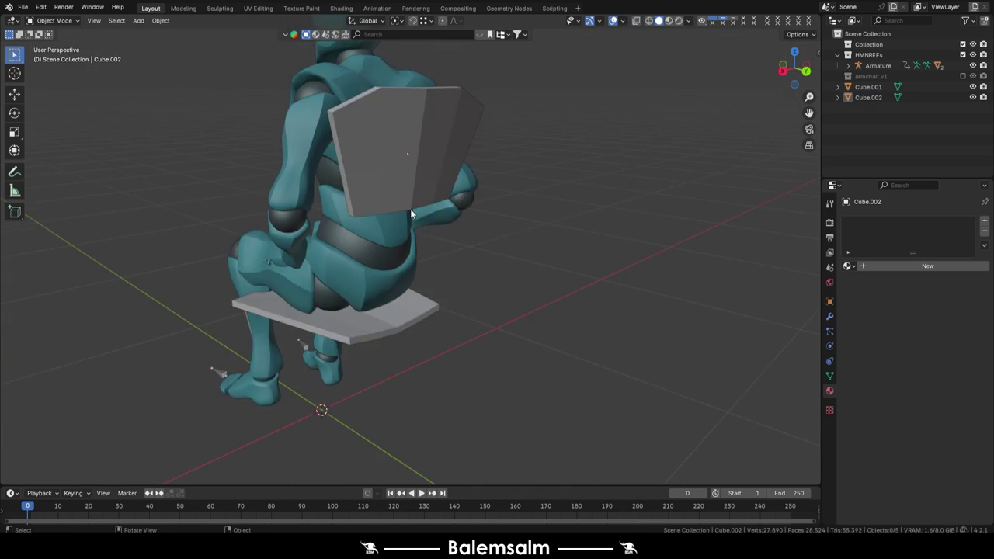
# Hide the mannequin reference from view.
pyautogui.moveTo(368, 188)
pyautogui.mouseDown(button='middle')
pyautogui.moveTo(466, 233)
pyautogui.moveTo(536, 288)
pyautogui.moveTo(424, 188)
pyautogui.mouseUp(button='middle')
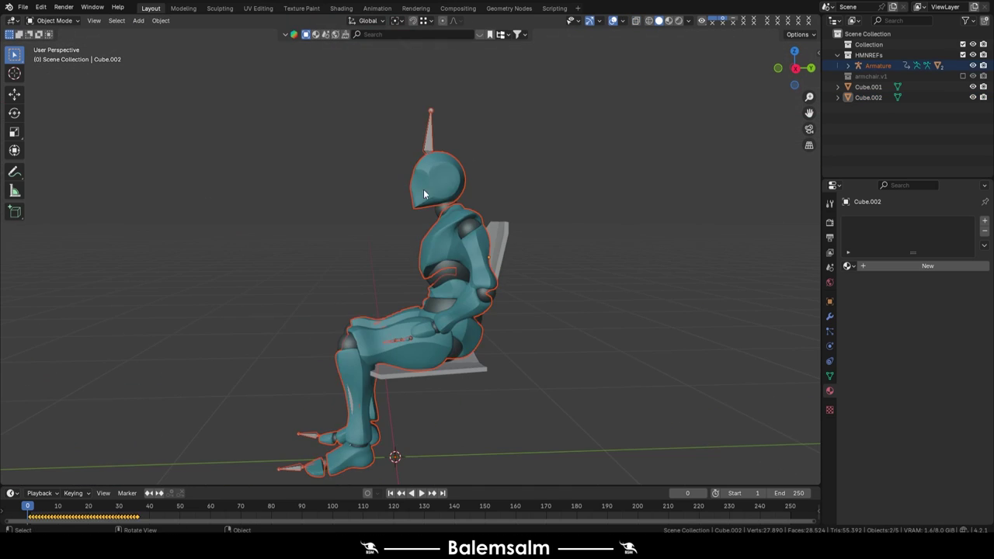
pyautogui.click(423, 189)
pyautogui.press('h')
# Widen the backrest mesh in edit mode.
pyautogui.click(438, 255)
pyautogui.moveTo(438, 255); pyautogui.dragTo(358, 173, button='middle')
pyautogui.scroll(2, 395, 239)
pyautogui.scroll(-2, 394, 239)
pyautogui.moveTo(395, 239)
pyautogui.mouseDown(button='middle')
pyautogui.moveTo(456, 235)
pyautogui.moveTo(438, 233)
pyautogui.mouseUp(button='middle')
pyautogui.click(406, 149)
pyautogui.hotkey('ctrl', 'Tab')
pyautogui.click(544, 173)
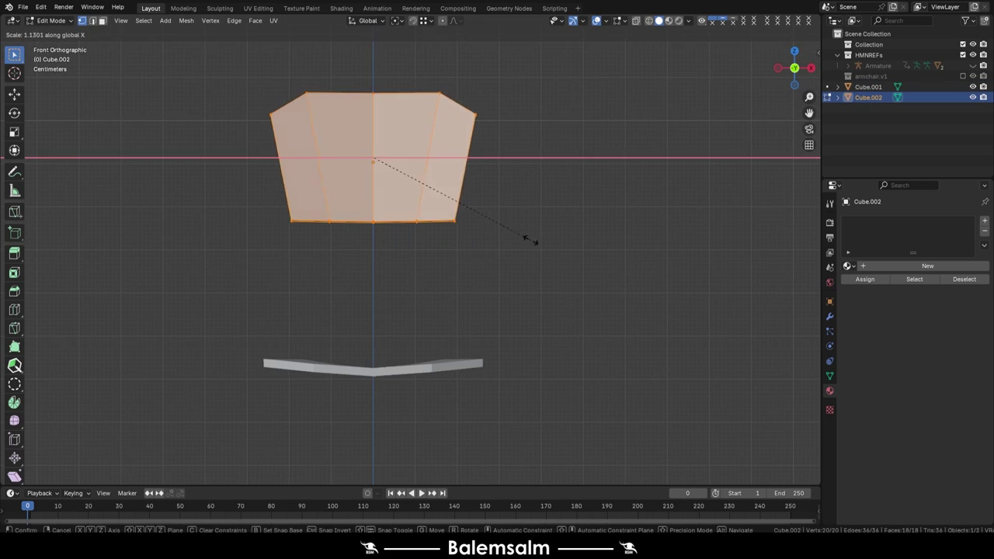
pyautogui.keyDown('alt'); pyautogui.moveTo(526, 238); pyautogui.dragTo(383, 158, button='middle'); pyautogui.keyUp('alt')
pyautogui.press('Tab')
# Reselect the backrest to show its modifier stack.
pyautogui.moveTo(355, 194)
pyautogui.mouseDown(button='middle')
pyautogui.moveTo(500, 200)
pyautogui.moveTo(484, 266)
pyautogui.moveTo(502, 280)
pyautogui.mouseUp(button='middle')
pyautogui.click(502, 280)
pyautogui.hotkey('ctrl', 'z')
pyautogui.click(829, 316)
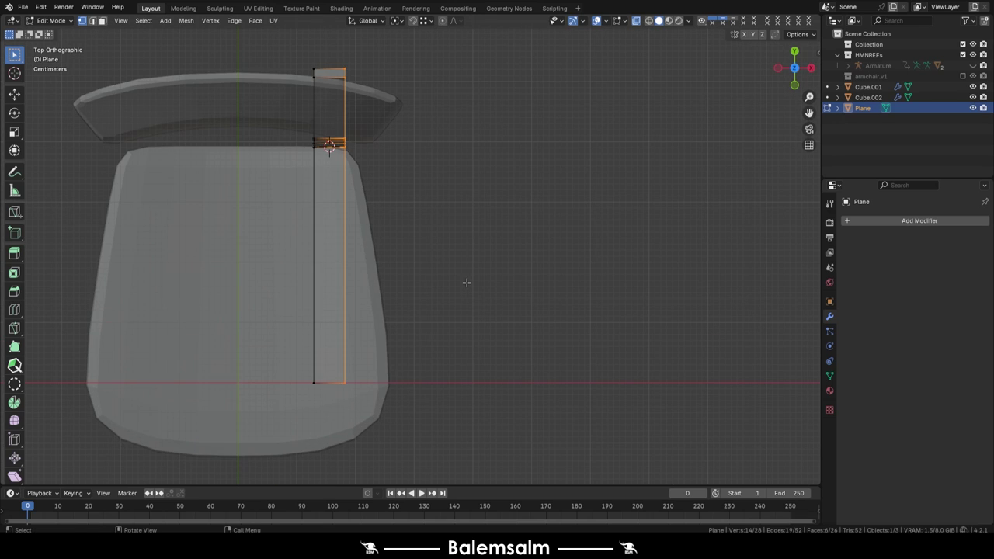
# Move the leg strip sideways, then front to back along Y under the seat.
pyautogui.click(463, 282)
pyautogui.scroll(4, 337, 202)
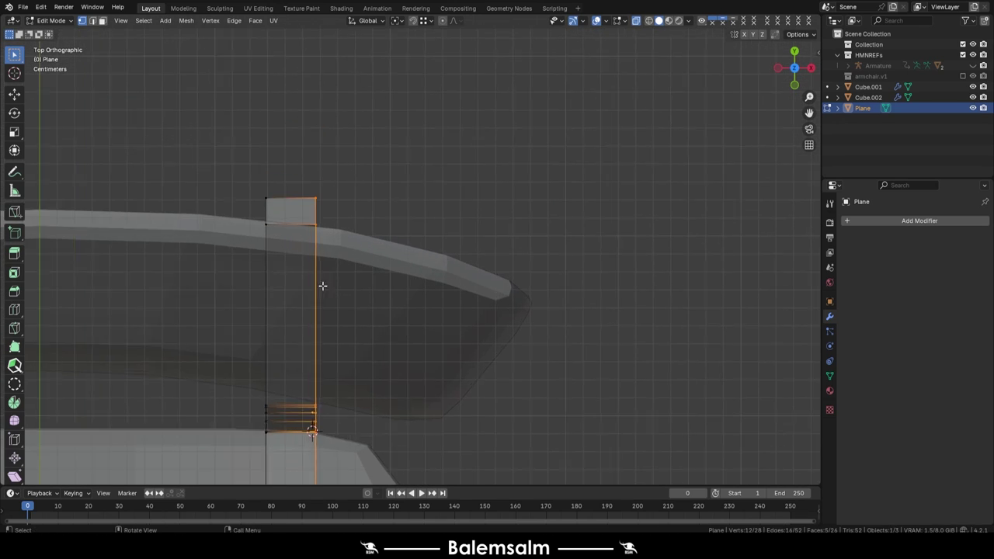
pyautogui.press('g')
pyautogui.press('y')
pyautogui.scroll(2, 274, 259)
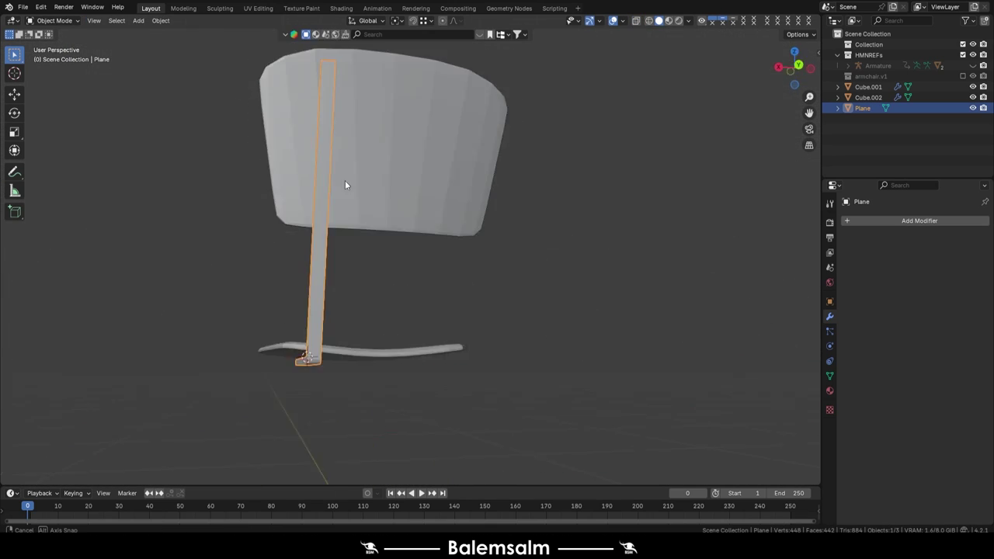
# Mirror the leg strip across Cube.002 as the Mirror Object.
pyautogui.click(970, 318)
pyautogui.click(359, 274)
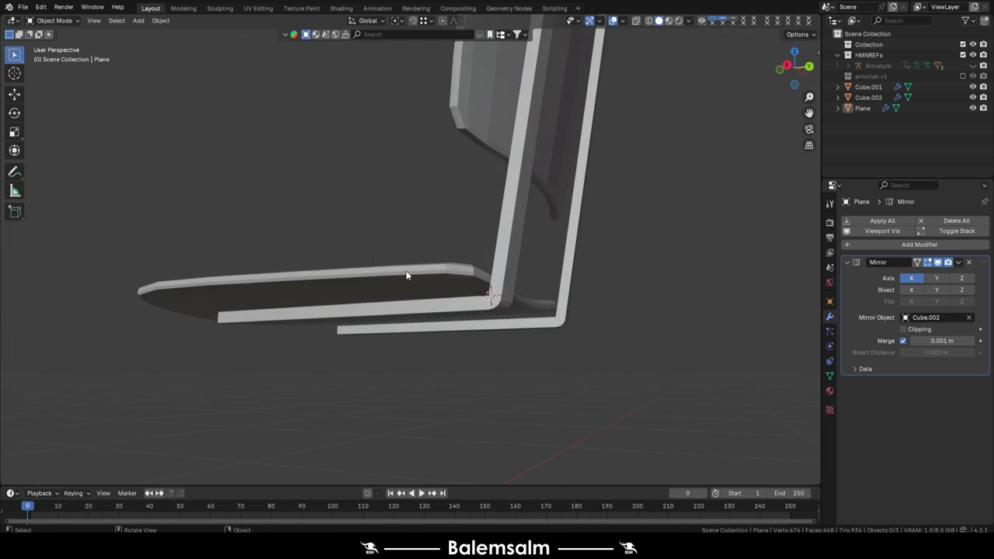
pyautogui.moveTo(192, 312); pyautogui.dragTo(473, 213, button='middle')
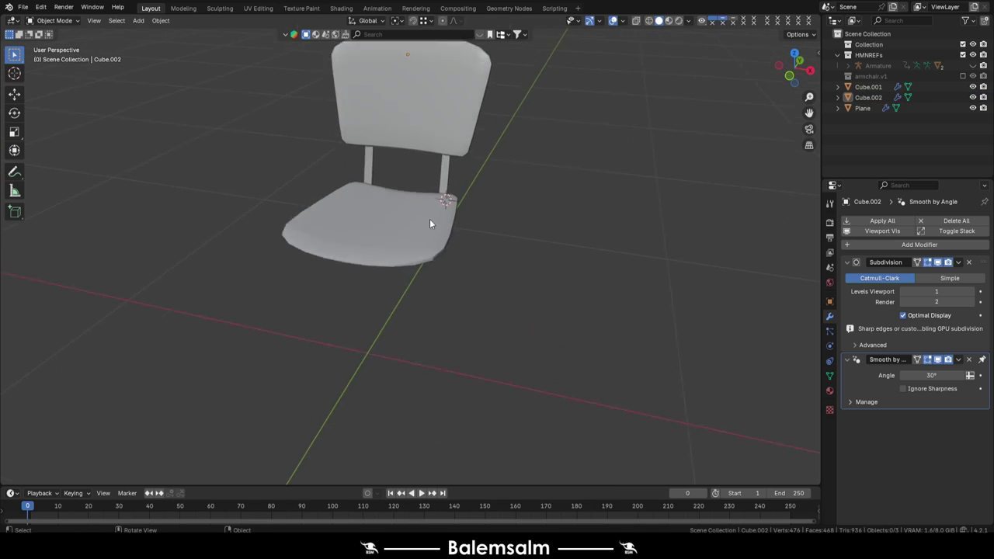
pyautogui.click(412, 138)
# Move the selected vertices to place a new extruded strip section.
pyautogui.press('g')
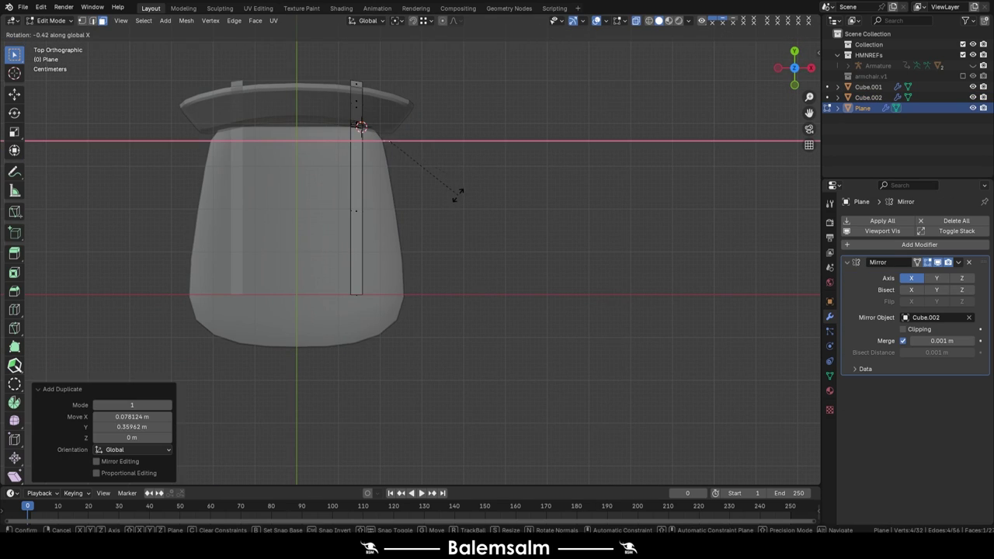
pyautogui.moveTo(458, 194); pyautogui.dragTo(451, 270, button='middle')
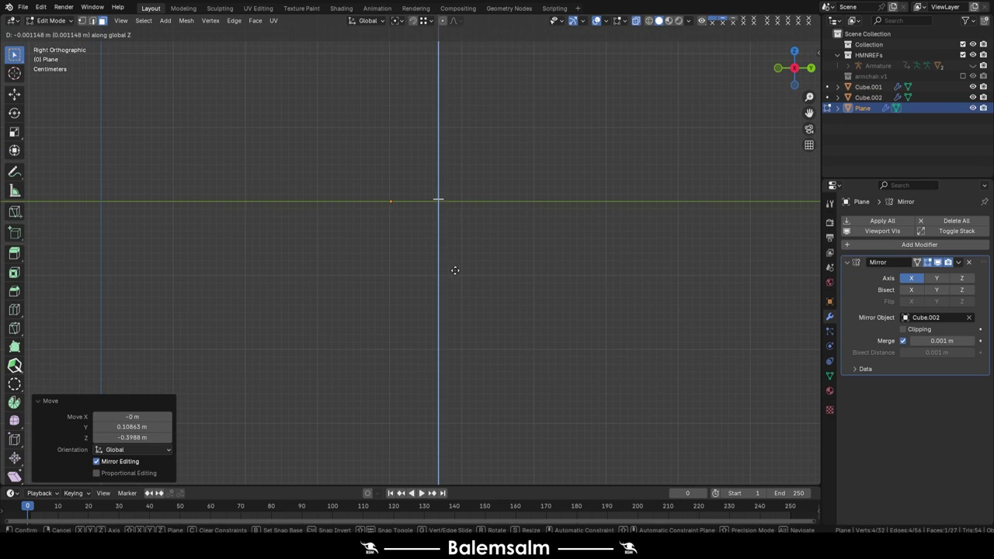
pyautogui.click(446, 111)
pyautogui.moveTo(446, 111)
pyautogui.mouseDown(button='middle')
pyautogui.moveTo(336, 173)
pyautogui.moveTo(487, 195)
pyautogui.mouseUp(button='middle')
# Spin the strip's end into a curved bend, redoing the spin once.
pyautogui.press('1')
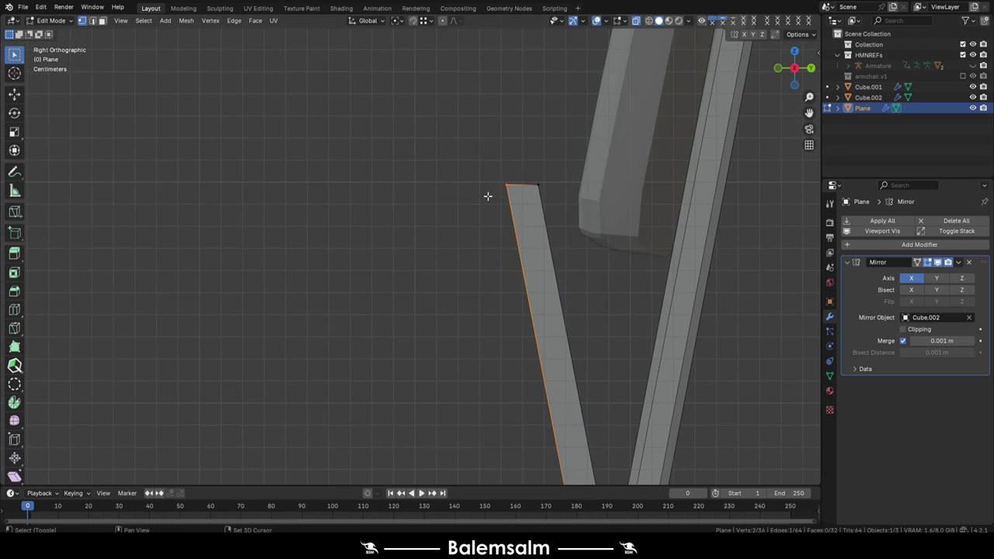
pyautogui.click(148, 383)
pyautogui.scroll(-5, 533, 185)
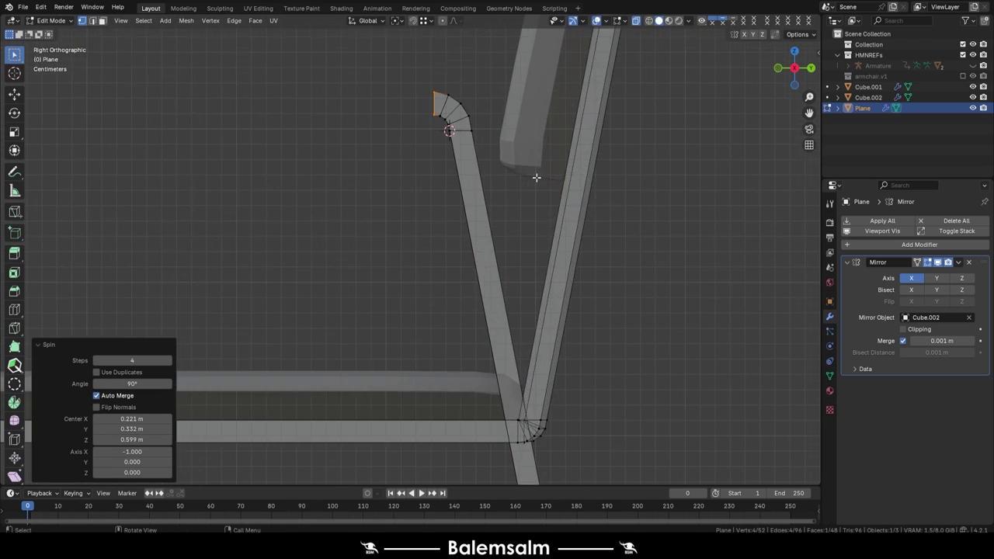
pyautogui.press('w')
pyautogui.hotkey('ctrl', 'z')
pyautogui.scroll(8, 429, 243)
pyautogui.hotkey('shift', 'space')
pyautogui.moveTo(430, 243); pyautogui.dragTo(268, 211)
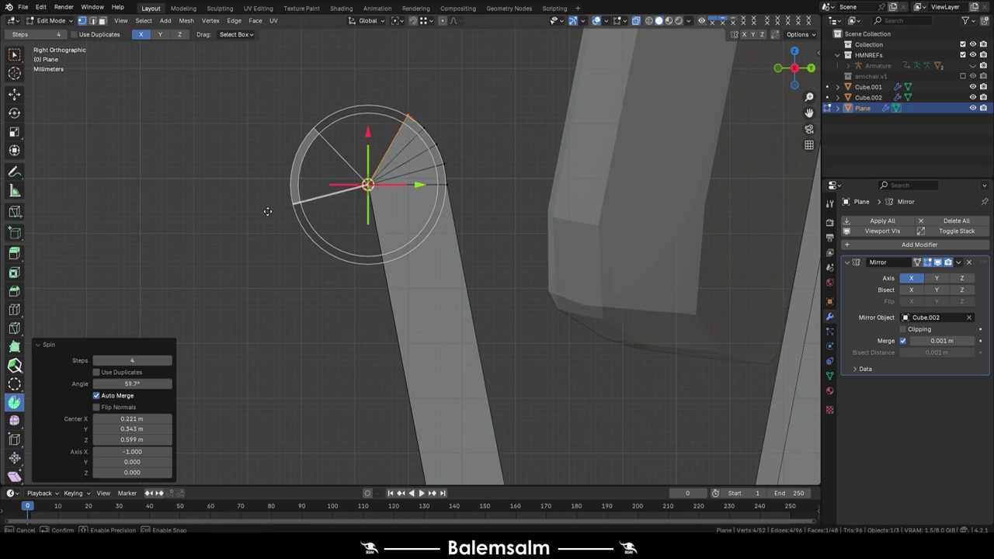
pyautogui.scroll(-3, 344, 215)
pyautogui.moveTo(345, 215); pyautogui.dragTo(272, 166, button='middle')
pyautogui.scroll(4, 483, 210)
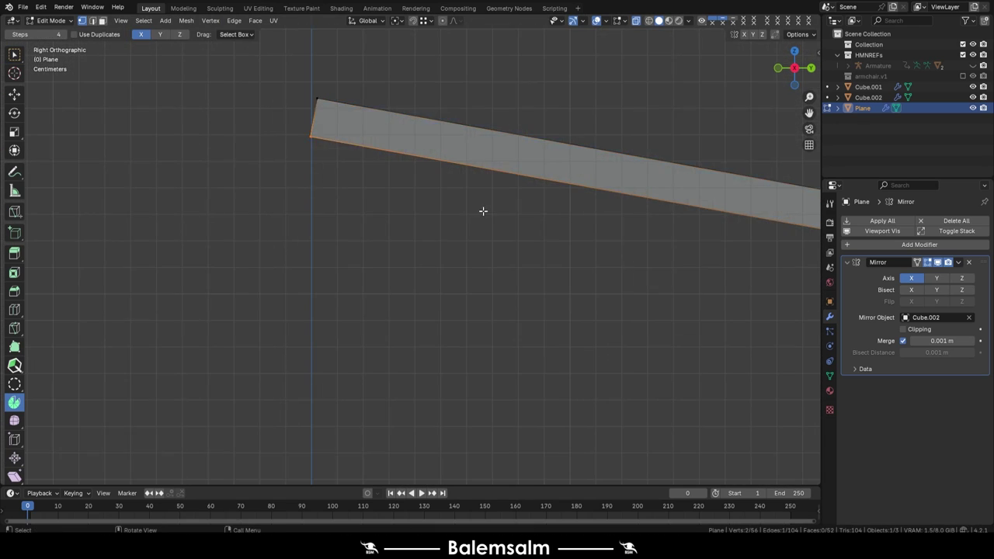
pyautogui.press('KP_7')
# Slant the strip edge sideways along X to round off the bend.
pyautogui.press('g')
pyautogui.press('x')
pyautogui.scroll(3, 425, 279)
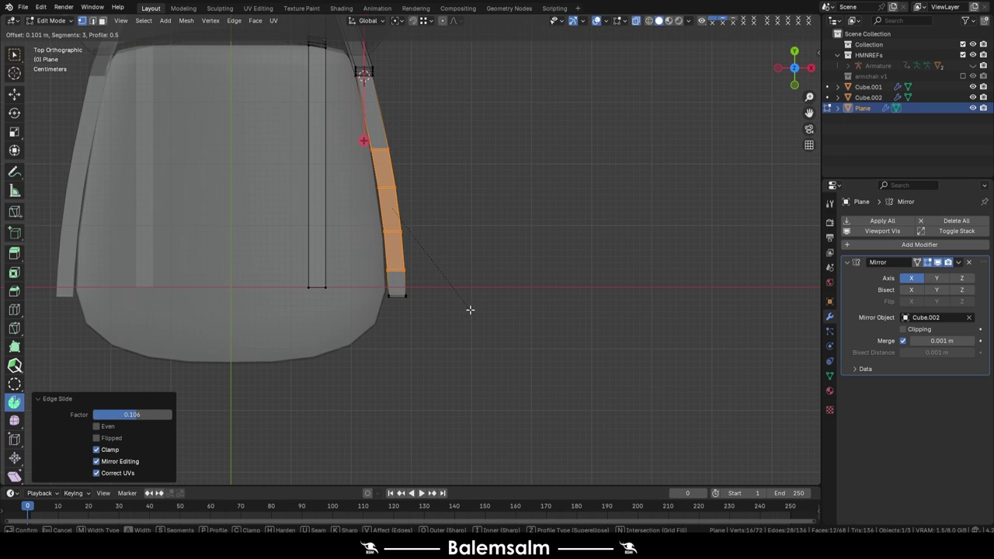
pyautogui.press('Escape')
pyautogui.press('`')
pyautogui.click(346, 185)
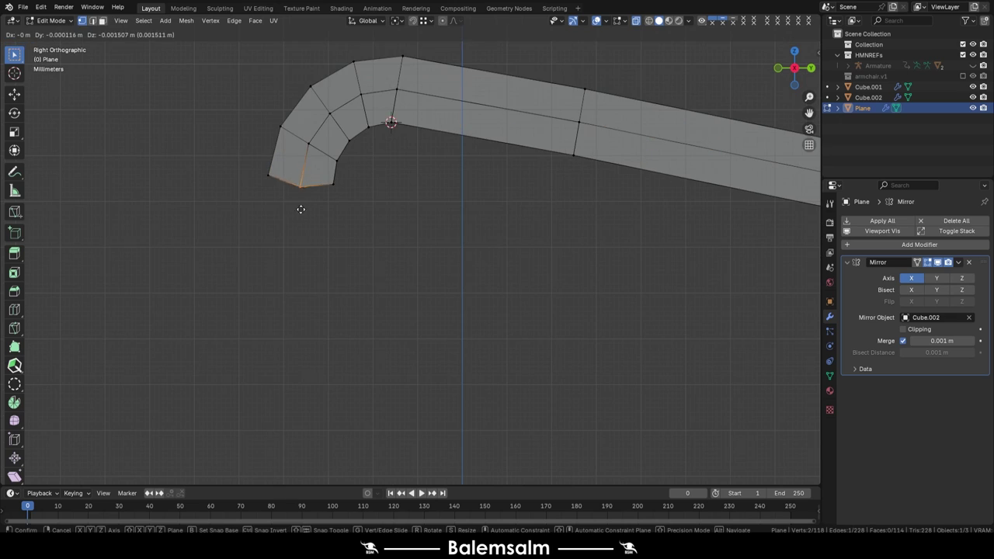
pyautogui.scroll(-4, 299, 210)
pyautogui.moveTo(422, 207)
pyautogui.mouseDown(button='middle')
pyautogui.moveTo(428, 216)
pyautogui.moveTo(387, 196)
pyautogui.moveTo(416, 197)
pyautogui.mouseUp(button='middle')
pyautogui.scroll(5, 386, 195)
pyautogui.scroll(-5, 409, 200)
pyautogui.scroll(4, 460, 223)
pyautogui.keyDown('shift'); pyautogui.moveTo(461, 222); pyautogui.dragTo(290, 112, button='middle'); pyautogui.keyUp('shift')
# Bridge the strip into a vertical leg and slide a new edge loop along it.
pyautogui.press('3')
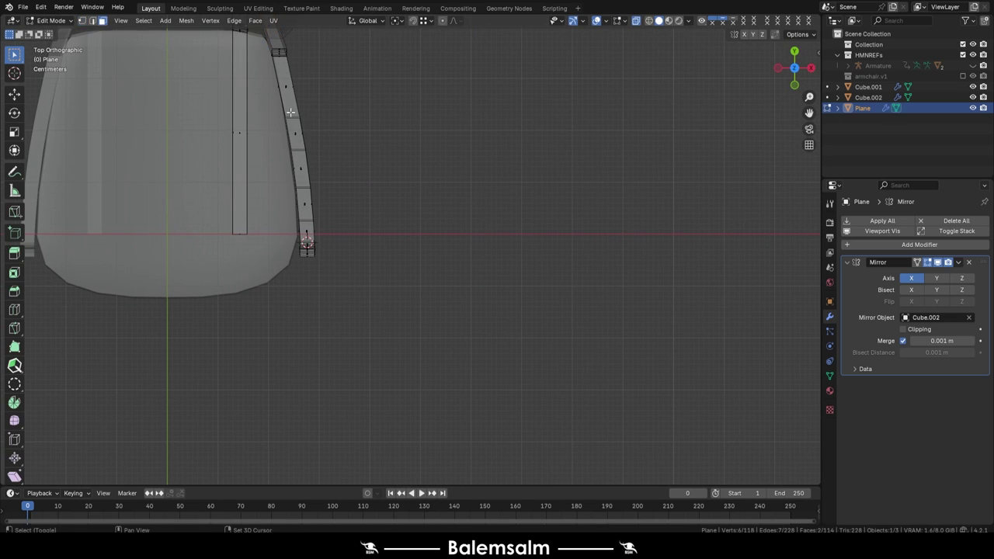
pyautogui.click(334, 332)
pyautogui.scroll(5, 334, 332)
pyautogui.press('2')
pyautogui.press('g')
pyautogui.press('g')
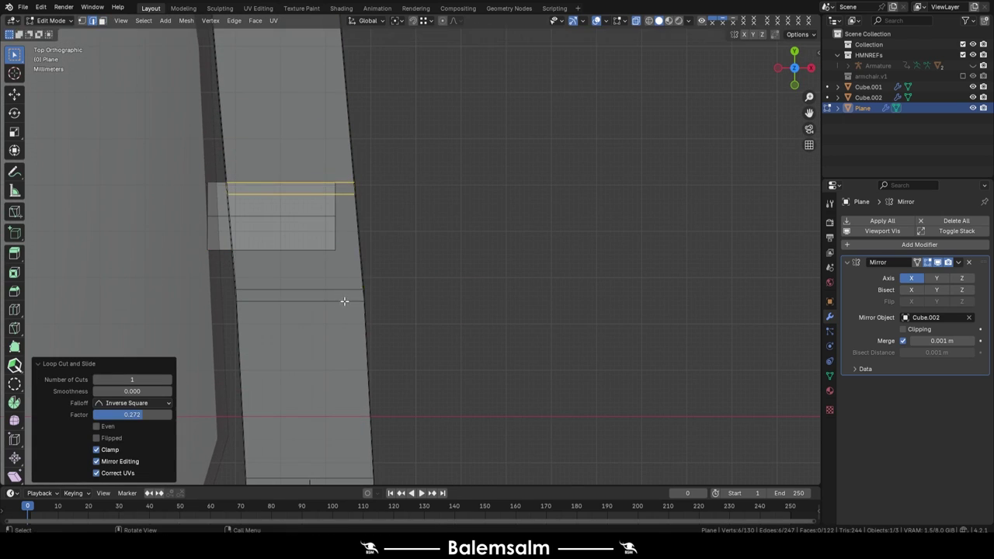
pyautogui.click(348, 226)
pyautogui.scroll(-5, 349, 226)
pyautogui.moveTo(349, 226); pyautogui.dragTo(397, 217, button='middle')
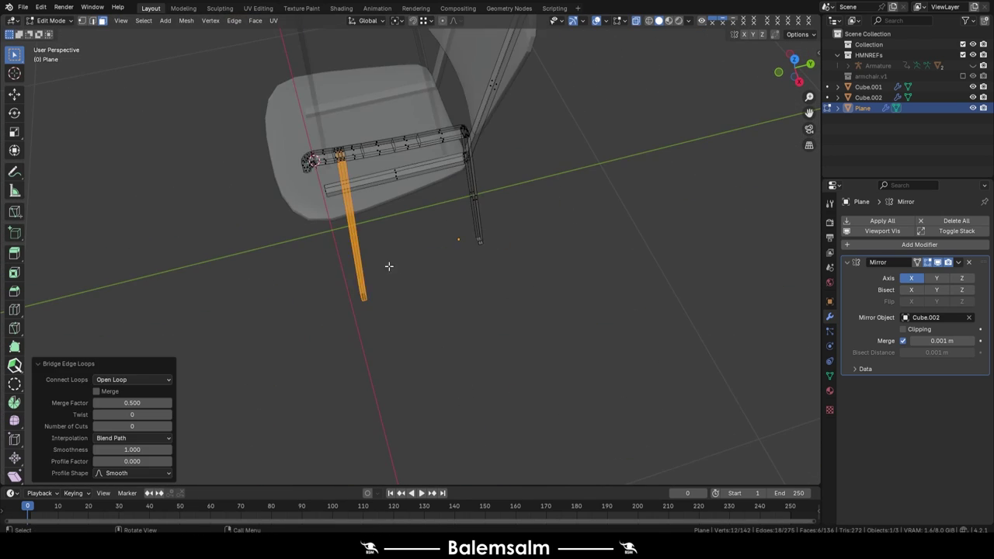
# From the top view, start moving the leg end along the Y axis.
pyautogui.press('`')
pyautogui.click(397, 216)
pyautogui.press('g')
pyautogui.press('y')
pyautogui.click(360, 257)
# Shift the leg slightly back along Y, then sideways along X.
pyautogui.moveTo(359, 257); pyautogui.dragTo(402, 117, button='middle')
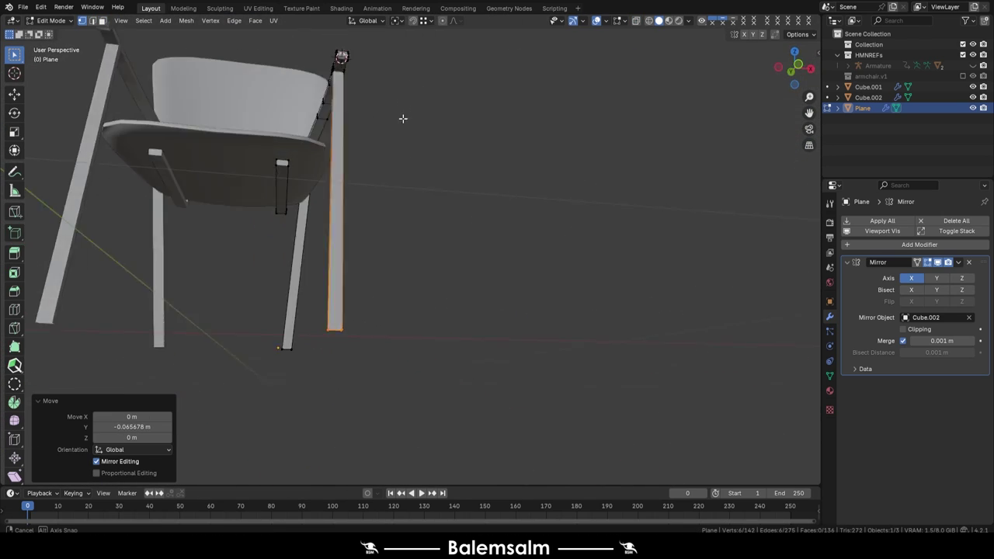
pyautogui.press('g')
pyautogui.press('x')
pyautogui.click(404, 209)
pyautogui.moveTo(404, 210); pyautogui.dragTo(462, 78, button='middle')
# Scale the seat's front edge loop along X to about 1.12.
pyautogui.press('s')
pyautogui.press('x')
pyautogui.click(461, 124)
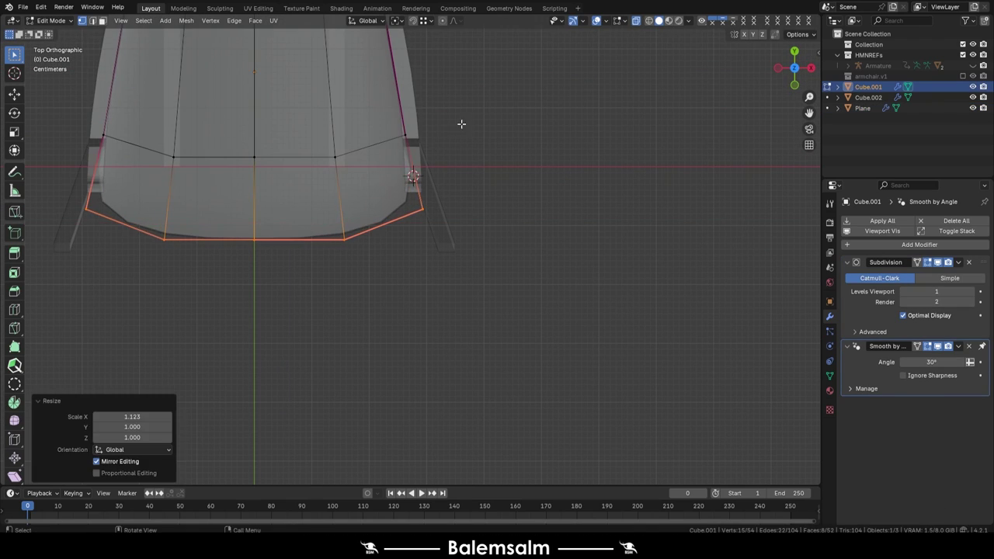
pyautogui.moveTo(461, 124)
pyautogui.mouseDown(button='middle')
pyautogui.moveTo(473, 103)
pyautogui.moveTo(509, 185)
pyautogui.mouseUp(button='middle')
pyautogui.press('Tab')
pyautogui.scroll(-5, 473, 103)
# Select the chair frame in edit mode and box-select the leg's bottom end.
pyautogui.click(542, 159)
pyautogui.press('Tab')
pyautogui.press('KP_3')
pyautogui.scroll(4, 311, 234)
pyautogui.moveTo(358, 260); pyautogui.dragTo(239, 336)
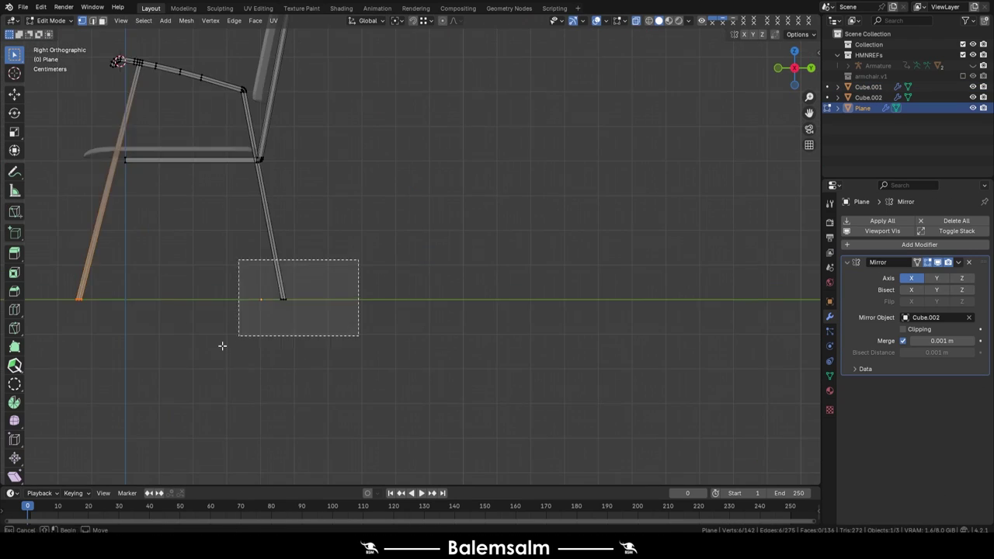
# Add a loop cut around the leg and move it along Z.
pyautogui.moveTo(171, 123); pyautogui.dragTo(370, 190, button='middle')
pyautogui.scroll(5, 370, 191)
pyautogui.hotkey('ctrl', 'r')
pyautogui.click(370, 190)
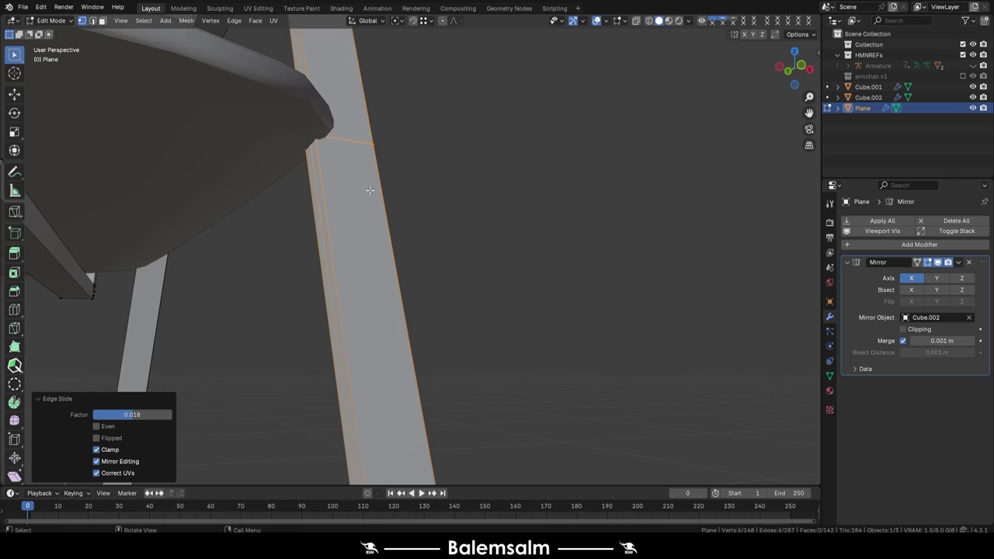
pyautogui.moveTo(250, 157); pyautogui.dragTo(272, 205, button='middle')
pyautogui.press('g')
pyautogui.press('z')
pyautogui.press('z')
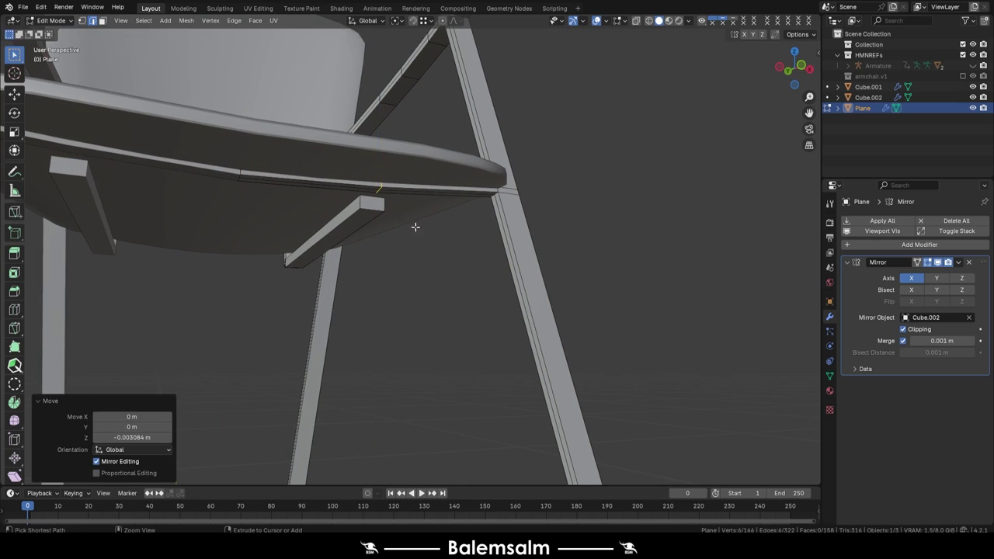
pyautogui.scroll(-5, 416, 227)
# Add a second loop cut on the leg, slide it, and nudge it along Z.
pyautogui.press('Tab')
# Give the frame Smooth by Angle shading, deselect everything and view the whole chair.
pyautogui.press('Tab')
pyautogui.hotkey('ctrl', 'r')
pyautogui.click(327, 112)
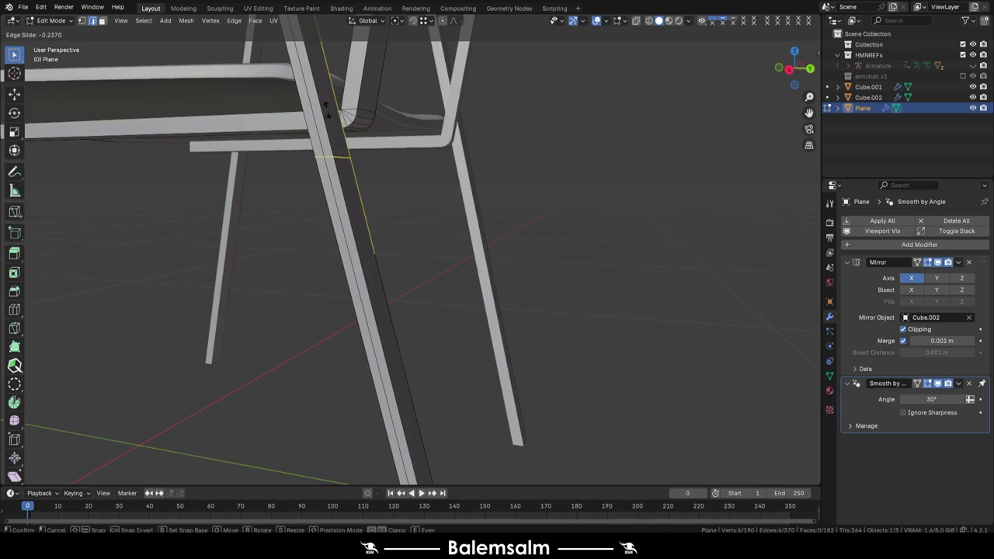
pyautogui.click(327, 112)
pyautogui.press('KP_1')
pyautogui.scroll(3, 182, 178)
pyautogui.moveTo(182, 178)
pyautogui.mouseDown(button='middle')
pyautogui.moveTo(321, 210)
pyautogui.moveTo(435, 215)
pyautogui.moveTo(426, 233)
pyautogui.mouseUp(button='middle')
pyautogui.press('g')
pyautogui.press('z')
pyautogui.press('z')
pyautogui.click(321, 211)
pyautogui.press('Tab')
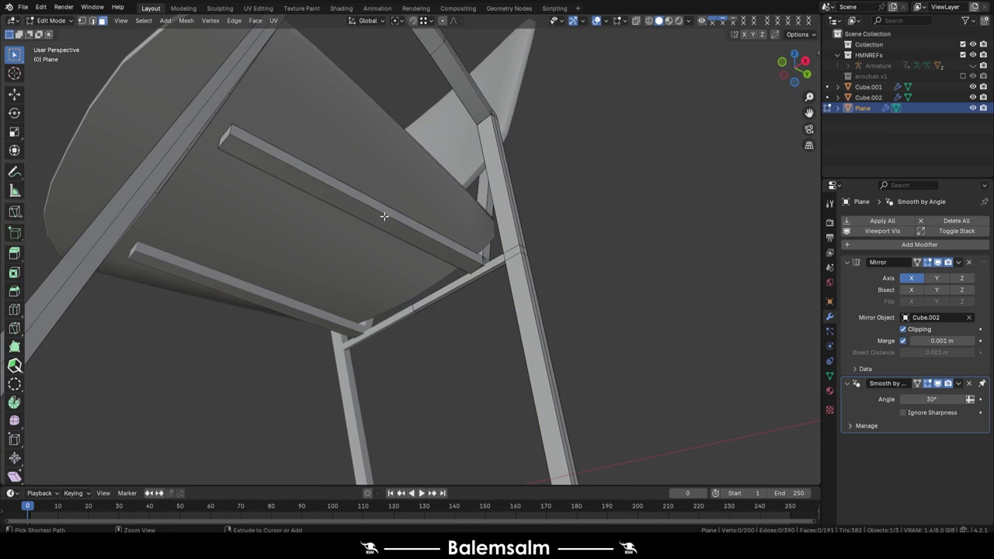
pyautogui.click(403, 257)
pyautogui.press('Tab')
pyautogui.scroll(-5, 557, 233)
pyautogui.hotkey('alt', 'a')
pyautogui.moveTo(556, 233); pyautogui.dragTo(363, 323, button='middle')
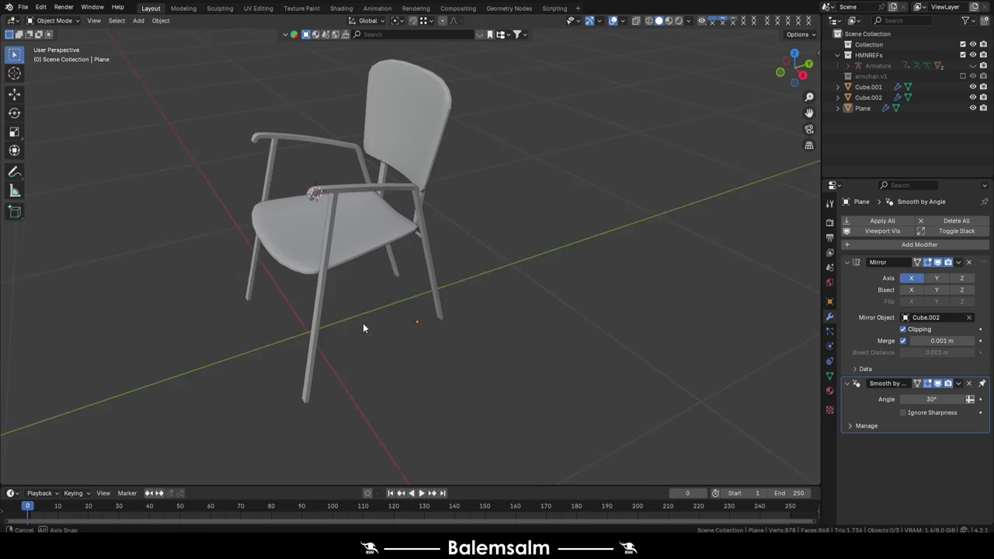
# Duplicate the chair frame's armrest faces and separate them into their own object, Plane.001.
pyautogui.click(341, 244)
pyautogui.scroll(4, 375, 202)
pyautogui.press('Tab')
pyautogui.moveTo(375, 201)
pyautogui.mouseDown(button='middle')
pyautogui.moveTo(388, 209)
pyautogui.moveTo(333, 189)
pyautogui.moveTo(272, 221)
pyautogui.moveTo(229, 280)
pyautogui.moveTo(506, 162)
pyautogui.moveTo(373, 171)
pyautogui.moveTo(455, 174)
pyautogui.moveTo(435, 194)
pyautogui.mouseUp(button='middle')
pyautogui.hotkey('shift', 'd')
pyautogui.press('Escape')
pyautogui.press('p')
pyautogui.click(388, 208)
# Select the armrest pad's edge and lower its outer edge to shape the pad.
pyautogui.hotkey('alt', 'a')
pyautogui.keyDown('ctrl'); pyautogui.click(455, 173); pyautogui.keyUp('ctrl')
pyautogui.keyDown('ctrl'); pyautogui.click(437, 193); pyautogui.keyUp('ctrl')
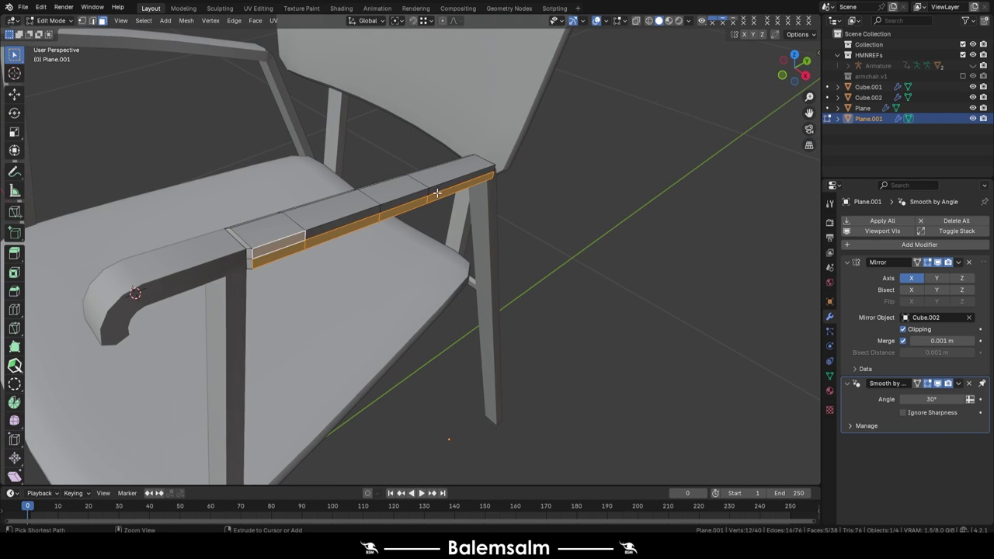
pyautogui.click(449, 279)
pyautogui.press('2')
pyautogui.click(334, 271)
pyautogui.moveTo(449, 279)
pyautogui.mouseDown(button='middle')
pyautogui.moveTo(334, 271)
pyautogui.moveTo(382, 236)
pyautogui.moveTo(83, 233)
pyautogui.mouseUp(button='middle')
pyautogui.click(335, 261)
pyautogui.hotkey('alt', 'a')
pyautogui.press('3')
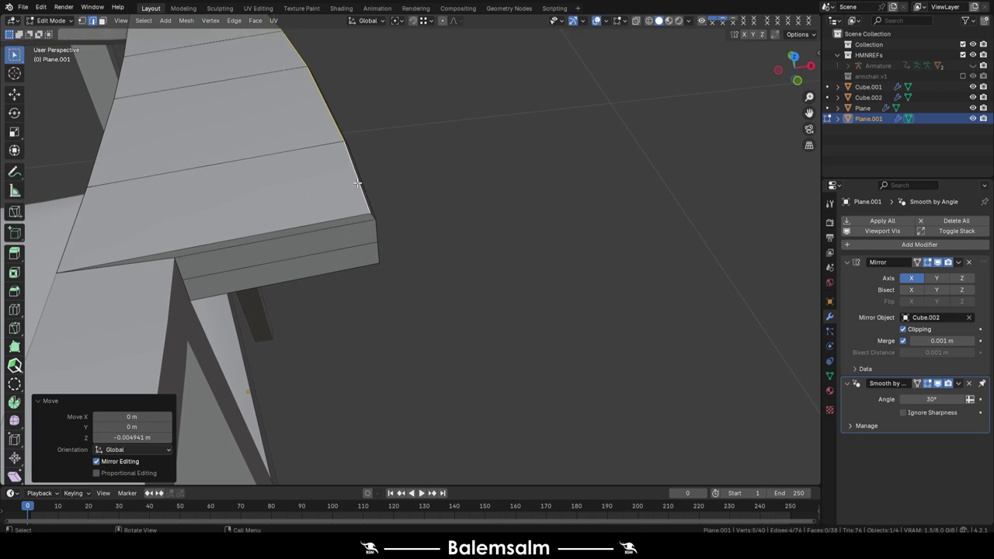
# Lift the armrest's underside edge slightly along Z.
pyautogui.scroll(-5, 357, 183)
pyautogui.moveTo(286, 182); pyautogui.dragTo(326, 260, button='middle')
pyautogui.keyDown('ctrl'); pyautogui.click(326, 252); pyautogui.keyUp('ctrl')
pyautogui.press('g')
pyautogui.press('z')
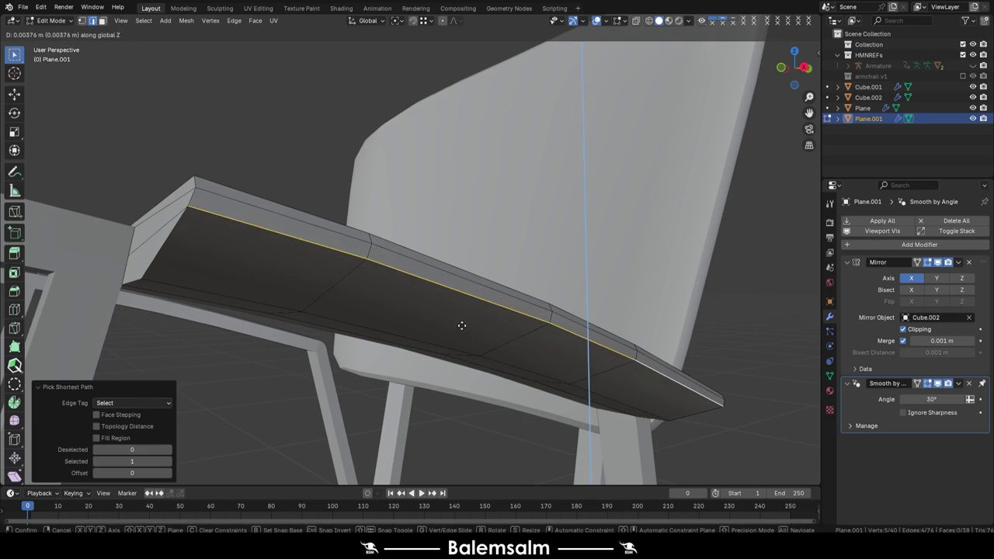
pyautogui.click(415, 302)
# From the top view, move the armrest tip along Y and leave edit mode.
pyautogui.moveTo(415, 302)
pyautogui.mouseDown(button='middle')
pyautogui.moveTo(311, 275)
pyautogui.moveTo(335, 236)
pyautogui.mouseUp(button='middle')
pyautogui.scroll(-5, 335, 236)
pyautogui.scroll(6, 305, 278)
pyautogui.press('7')
pyautogui.press('g')
pyautogui.press('y')
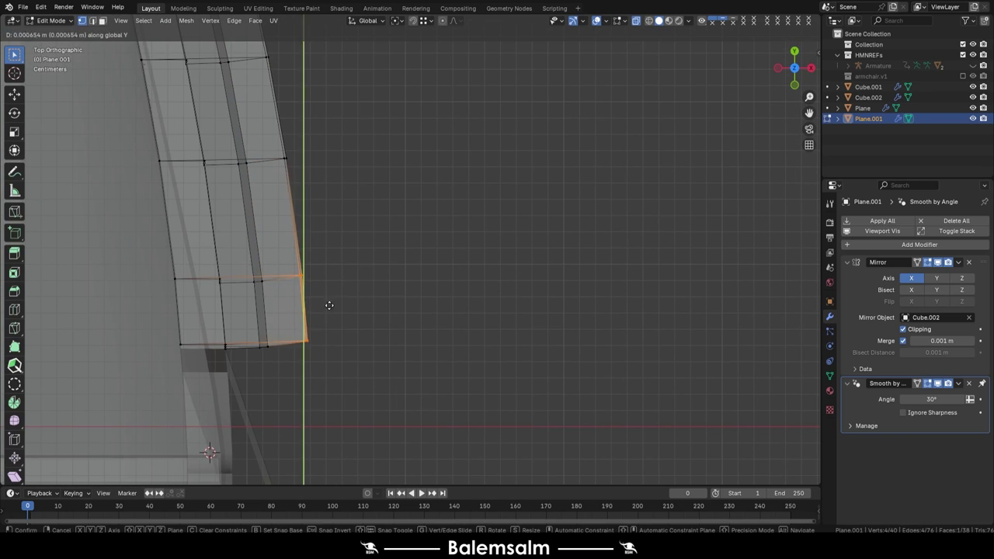
pyautogui.click(334, 271)
pyautogui.press('Tab')
pyautogui.scroll(-5, 333, 271)
pyautogui.moveTo(333, 271)
pyautogui.mouseDown(button='middle')
pyautogui.moveTo(380, 157)
pyautogui.moveTo(429, 174)
pyautogui.mouseUp(button='middle')
pyautogui.scroll(-5, 418, 173)
pyautogui.moveTo(734, 223)
pyautogui.mouseDown(button='middle')
pyautogui.moveTo(198, 187)
pyautogui.moveTo(368, 184)
pyautogui.mouseUp(button='middle')
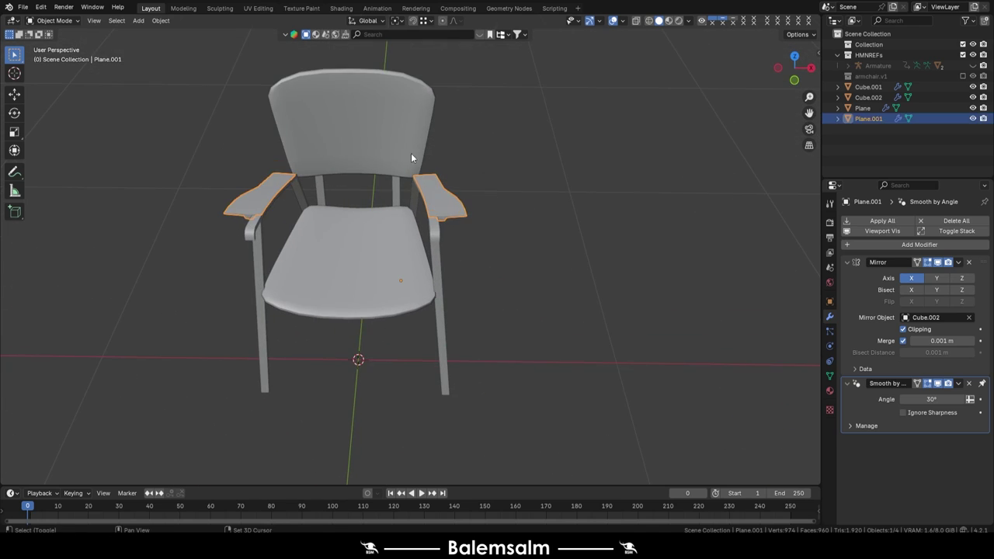
# Apply the chair parts' modifiers and name the materials armchair.v2.mat.01 and armchair.v2.mat.02.
pyautogui.press('q')
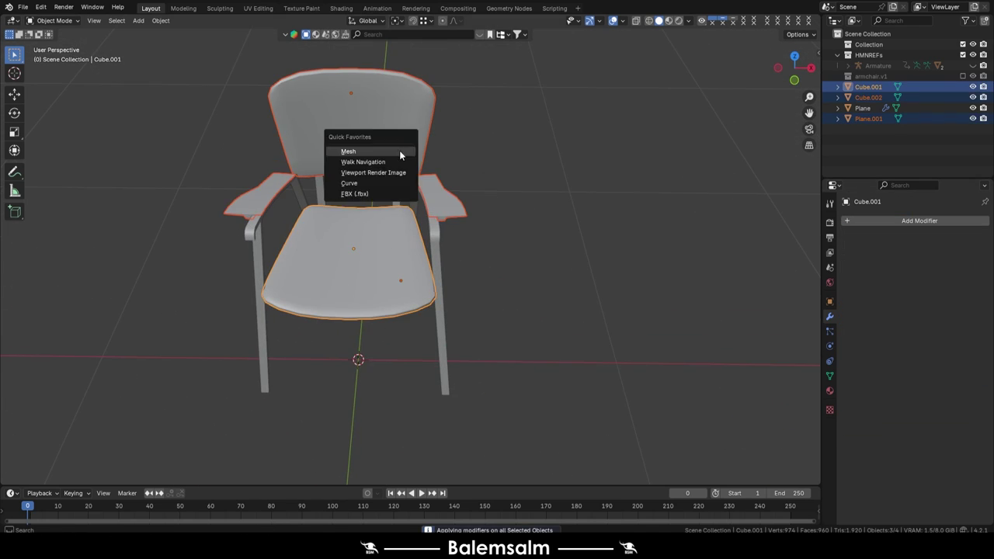
pyautogui.click(412, 199)
pyautogui.click(830, 391)
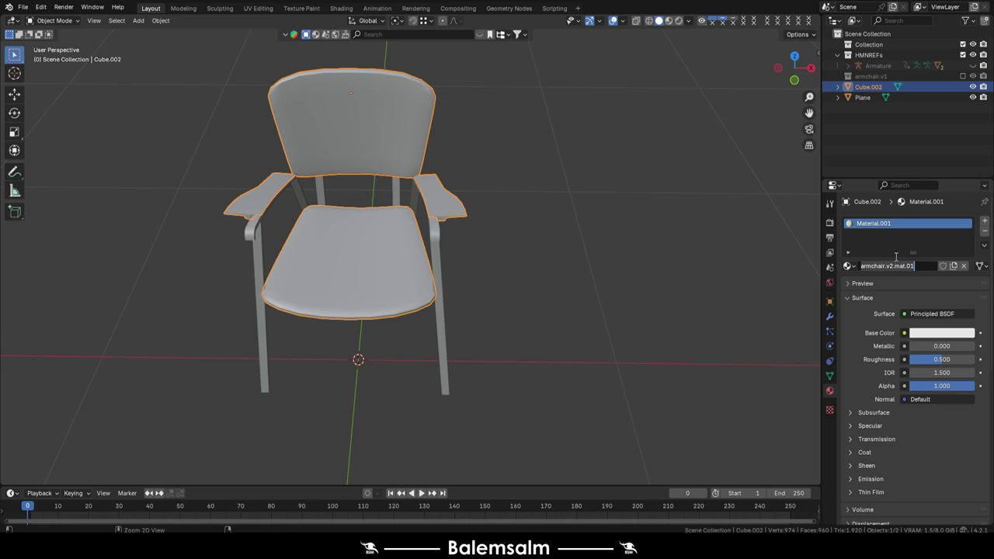
# Check the chair's UV unwrap with the checker texture in UV Editing, then remove the checker.
pyautogui.click(257, 8)
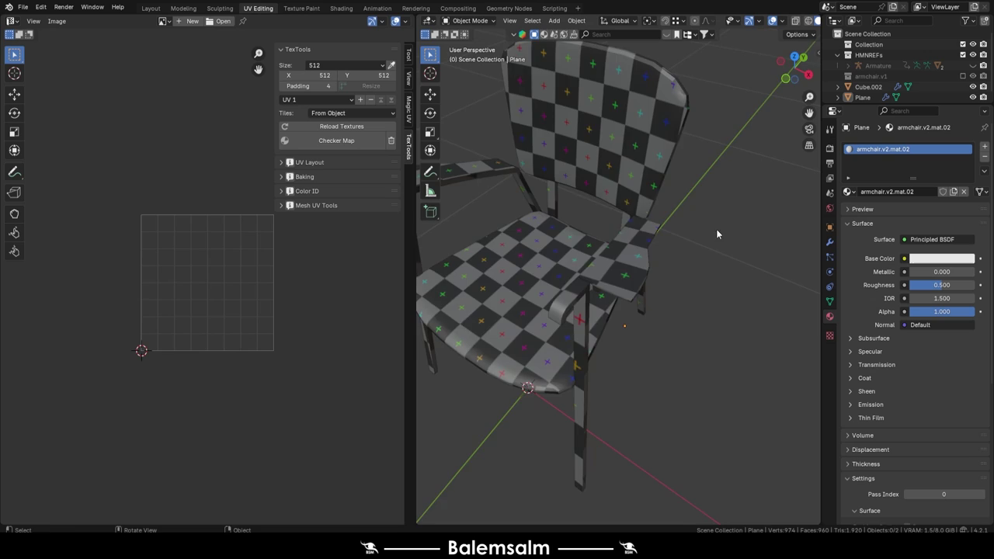
pyautogui.moveTo(716, 229); pyautogui.dragTo(496, 197, button='middle')
pyautogui.press('Tab')
pyautogui.click(391, 140)
# Put the chair in a new armchair.v2 collection, rename it armchair.v2, and move it -3 m on X.
pyautogui.click(151, 8)
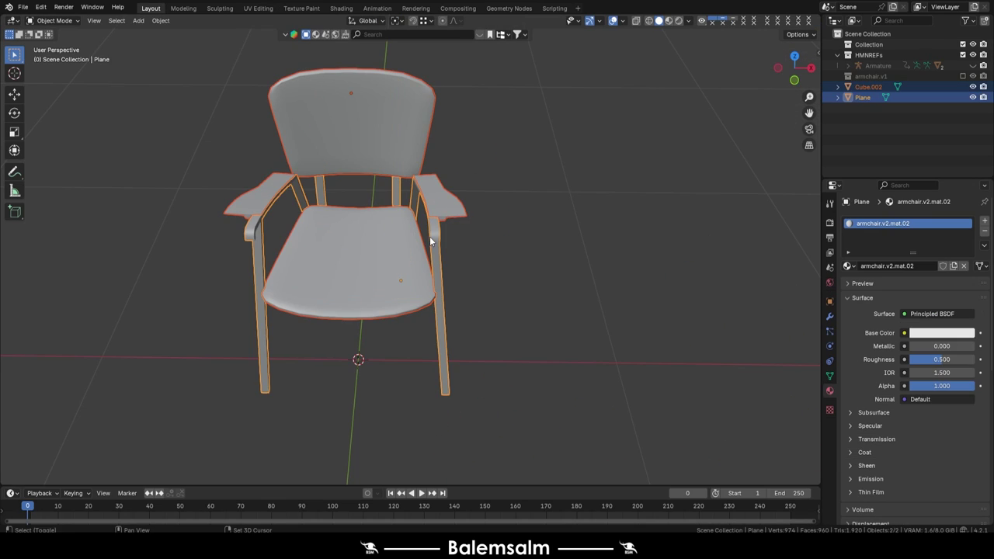
pyautogui.press('m')
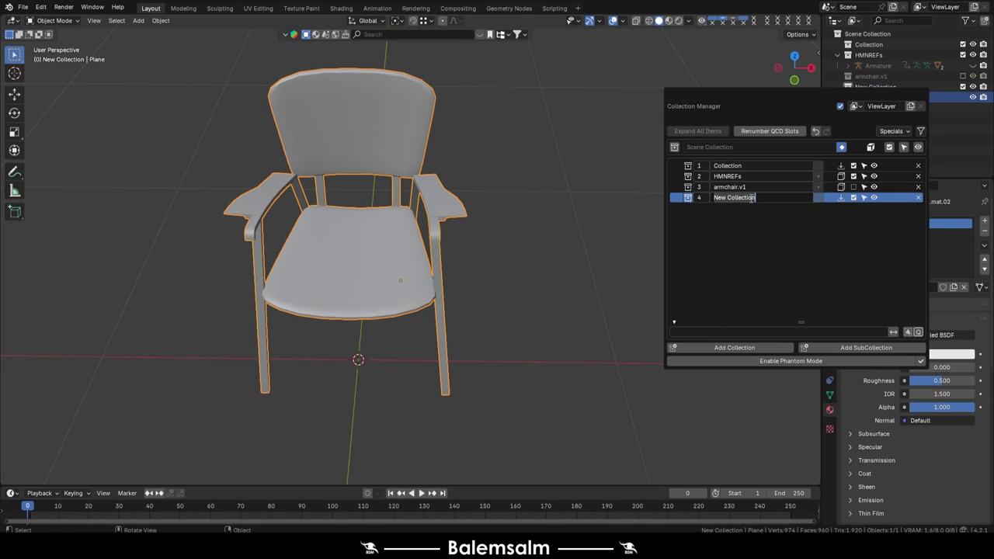
pyautogui.press('Escape')
pyautogui.write('armchair.v2')
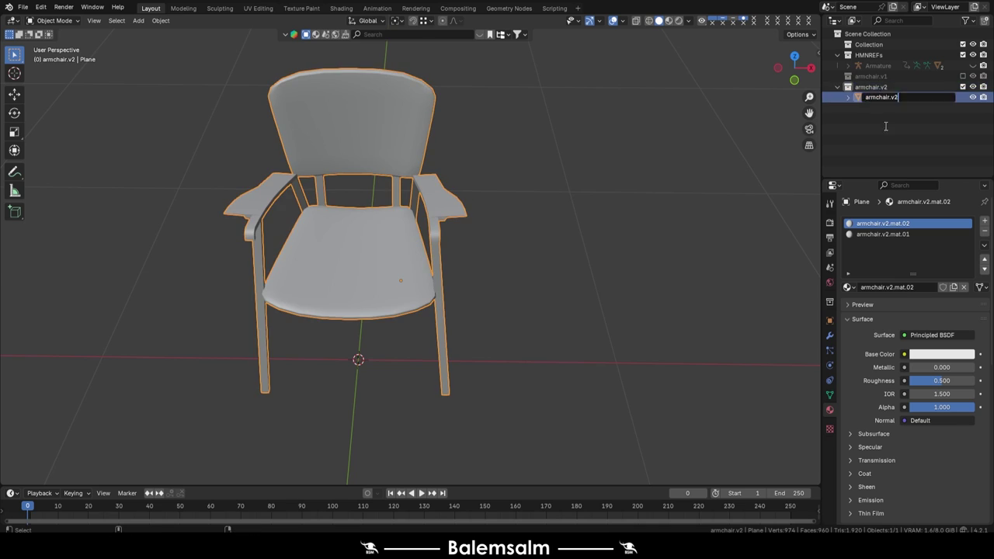
pyautogui.press('Return')
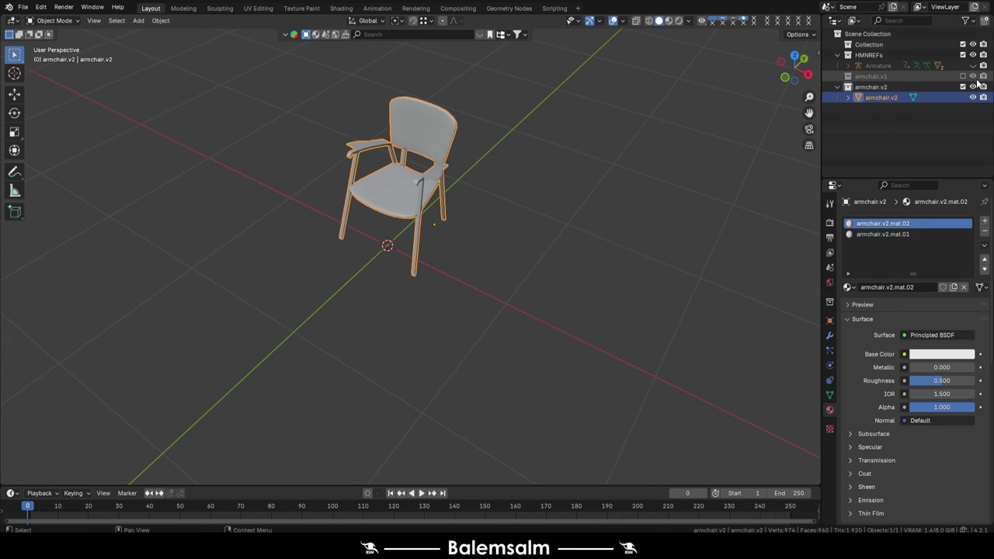
pyautogui.write('-')
pyautogui.press('Return')
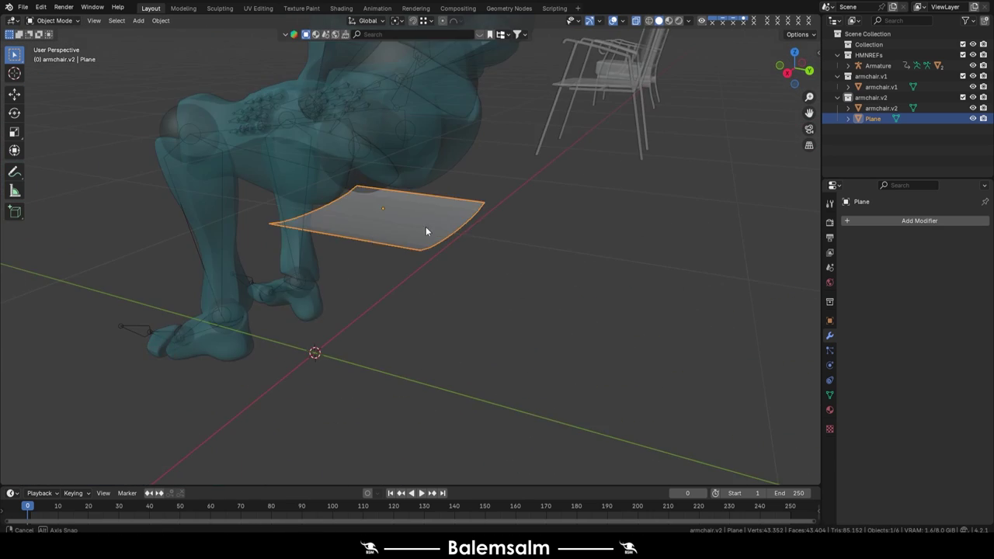
# Add a cylinder leg mirrored on X and Y around Plane, and slide its top edge loop.
pyautogui.hotkey('shift', 'a')
pyautogui.click(497, 198)
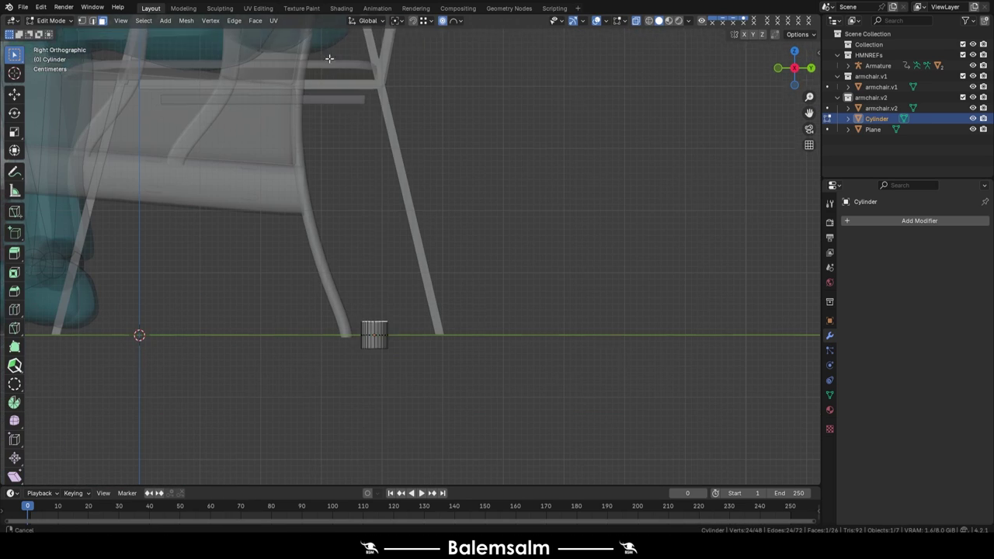
pyautogui.hotkey('shift', 'o')
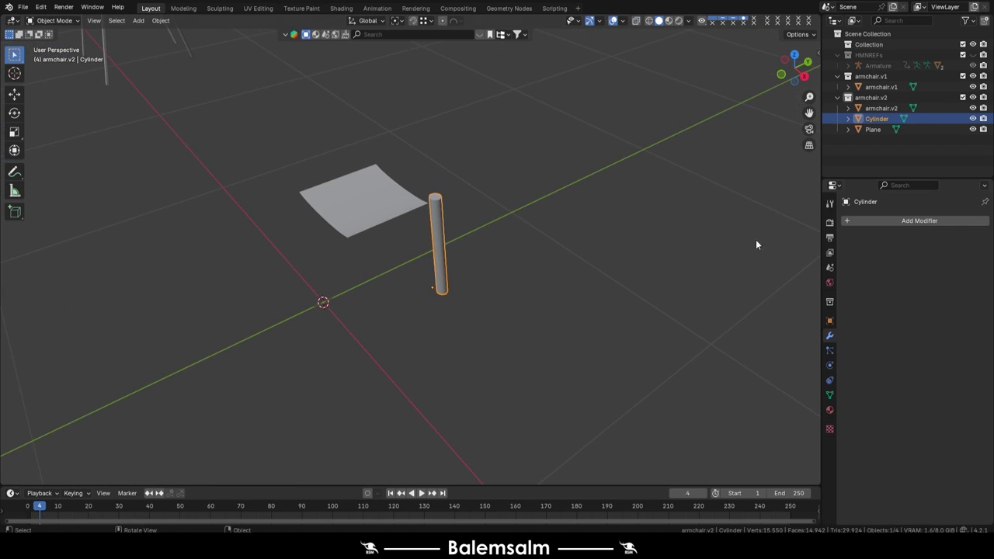
pyautogui.click(920, 221)
pyautogui.click(946, 300)
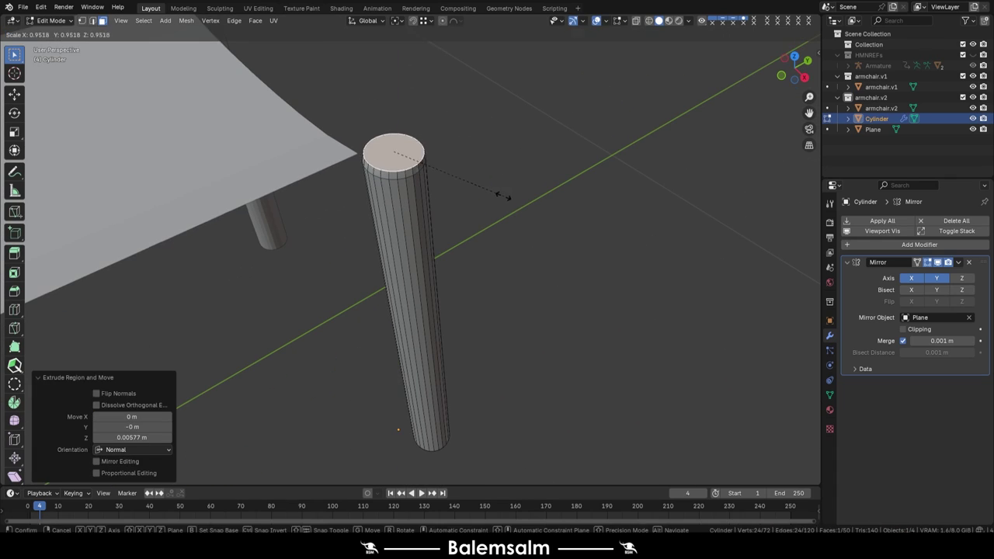
pyautogui.moveTo(395, 155); pyautogui.dragTo(388, 256, button='middle')
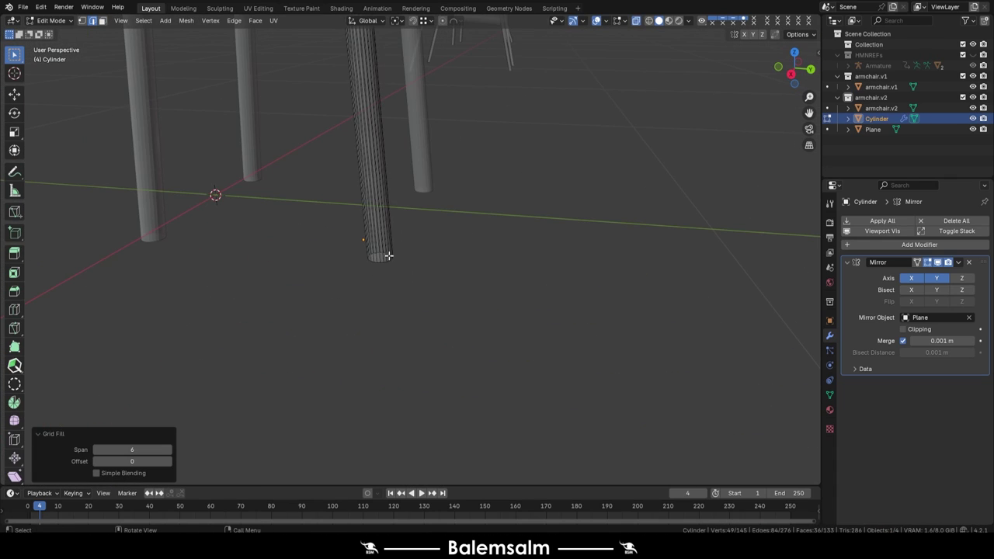
pyautogui.press('g')
pyautogui.press('g')
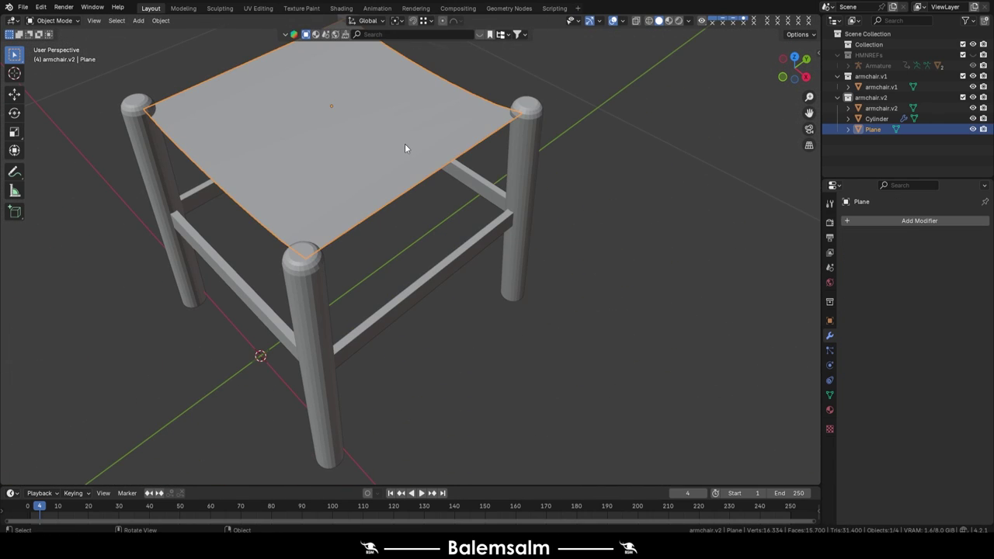
# Add and delete a braid knot, then add a Celtic Links weave to the stool seat.
pyautogui.hotkey('shift', 'a')
pyautogui.click(272, 416)
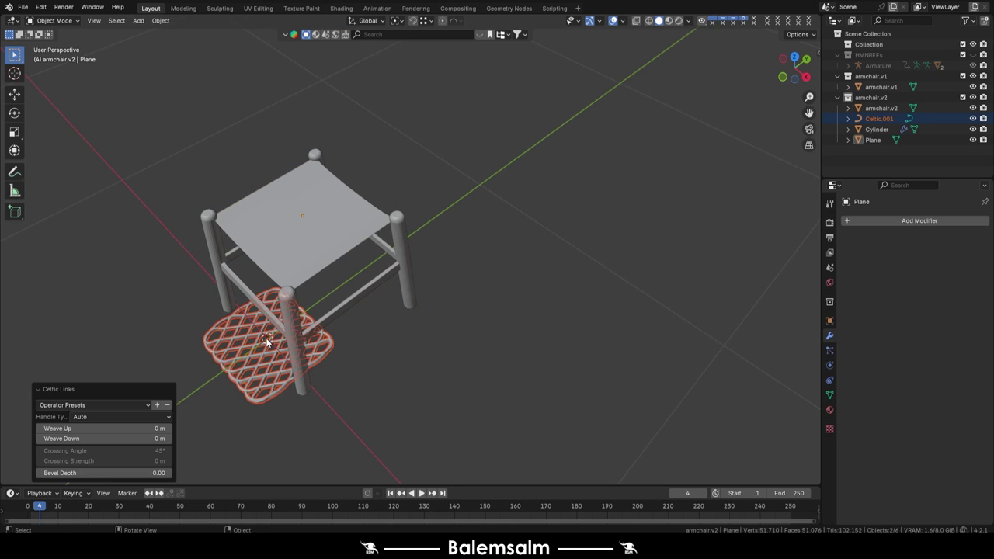
pyautogui.press('Delete')
pyautogui.click(332, 175)
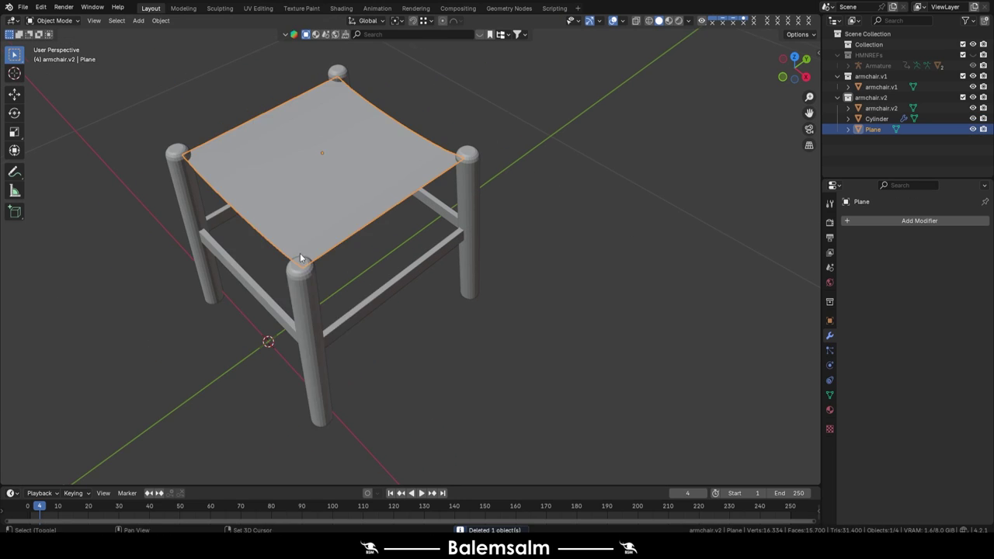
pyautogui.hotkey('shift', 'a')
pyautogui.click(192, 397)
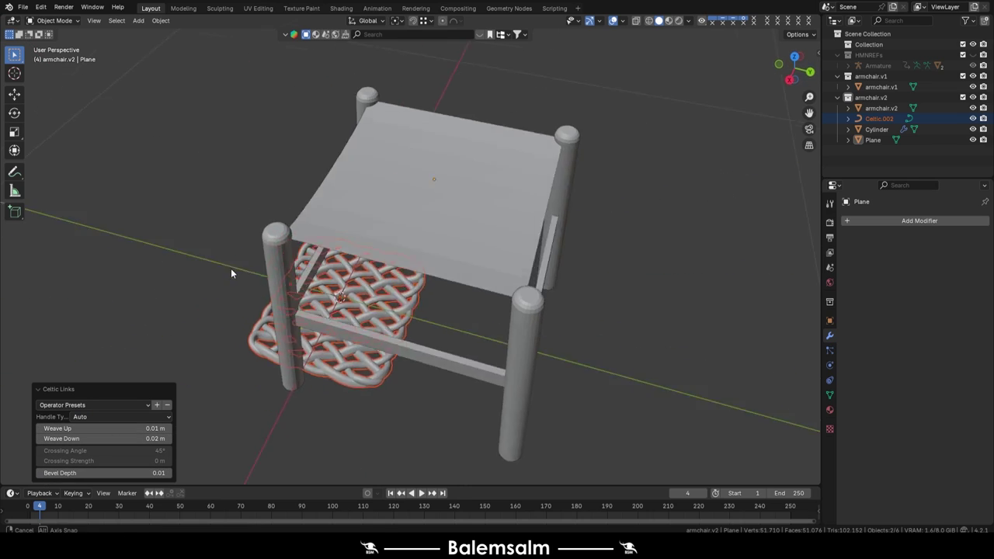
# Add a new Celtic Links weave with reduced Weave Down, place it on the seat, and stretch it slightly along X.
pyautogui.hotkey('shift', 'a')
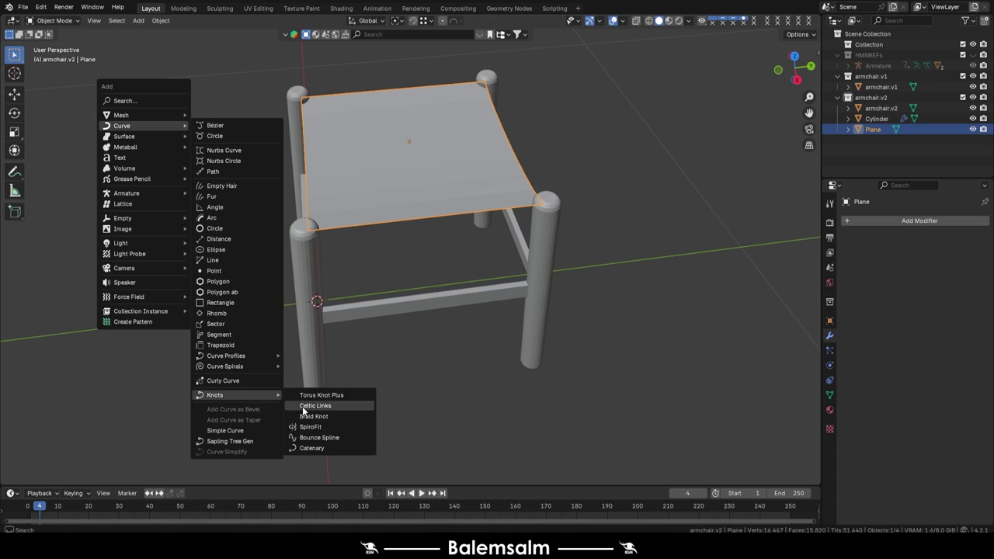
pyautogui.click(304, 406)
pyautogui.click(39, 439)
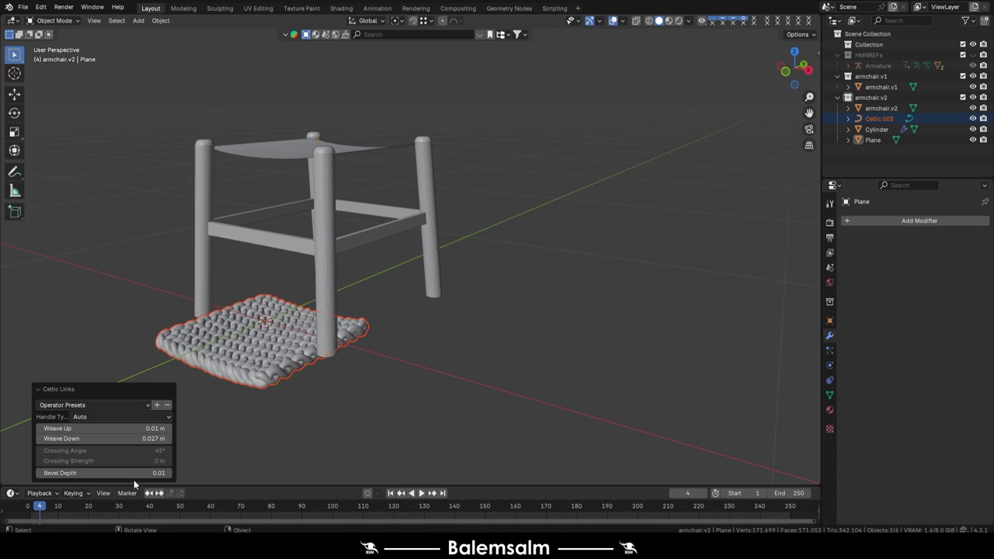
pyautogui.moveTo(126, 140)
pyautogui.mouseDown(button='middle')
pyautogui.moveTo(393, 257)
pyautogui.moveTo(466, 410)
pyautogui.mouseUp(button='middle')
pyautogui.press('q')
pyautogui.press('g')
pyautogui.click(406, 200)
pyautogui.press('KP_7')
pyautogui.press('s')
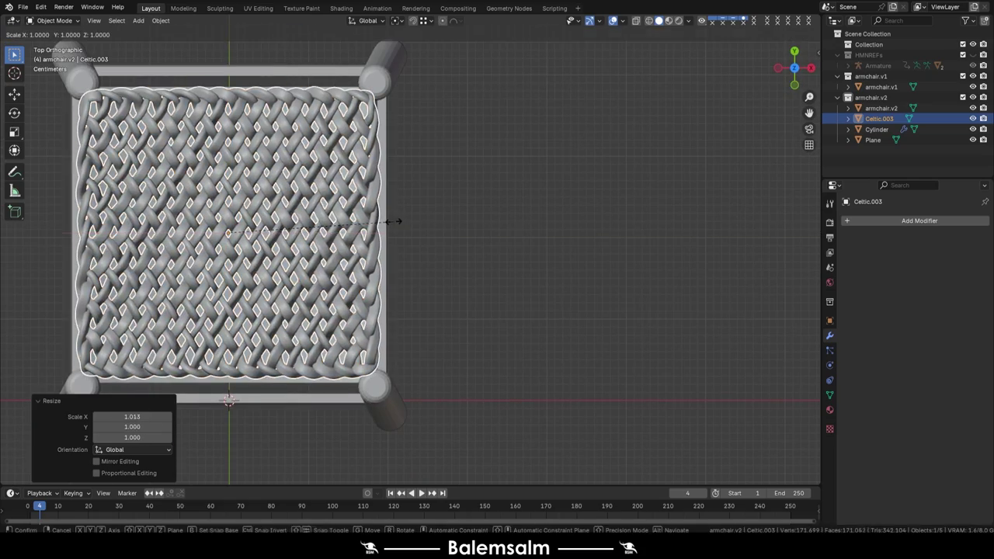
pyautogui.click(396, 222)
# Inspect the stool and seat plane in perspective, briefly entering the seat plane's edit mode.
pyautogui.moveTo(396, 222); pyautogui.dragTo(352, 144, button='middle')
pyautogui.scroll(3, 233, 195)
pyautogui.click(221, 233)
pyautogui.press('Tab')
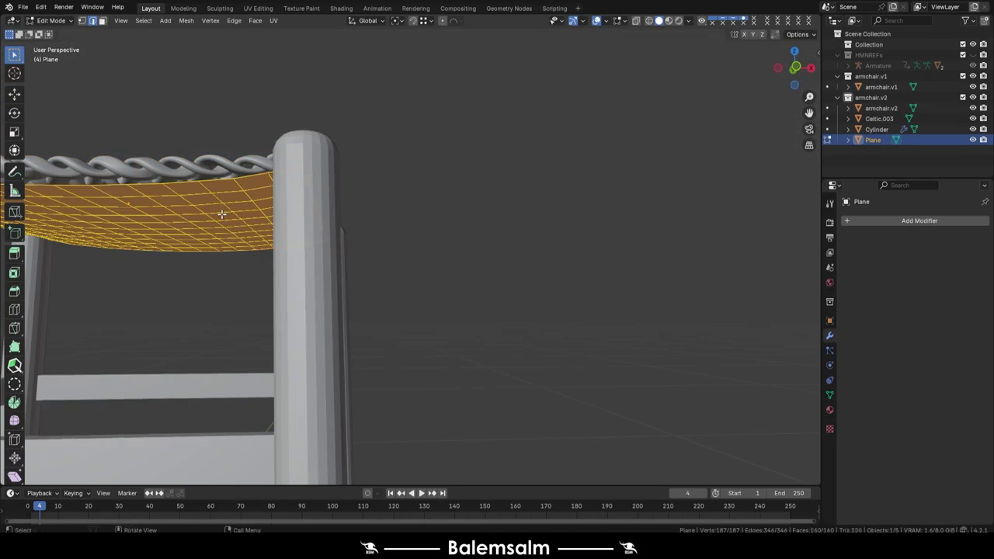
pyautogui.press('Tab')
pyautogui.scroll(-4, 353, 181)
pyautogui.moveTo(353, 181)
pyautogui.mouseDown(button='middle')
pyautogui.moveTo(277, 128)
pyautogui.moveTo(543, 204)
pyautogui.moveTo(575, 225)
pyautogui.mouseUp(button='middle')
pyautogui.scroll(5, 542, 204)
pyautogui.scroll(5, 575, 226)
pyautogui.scroll(-4, 600, 243)
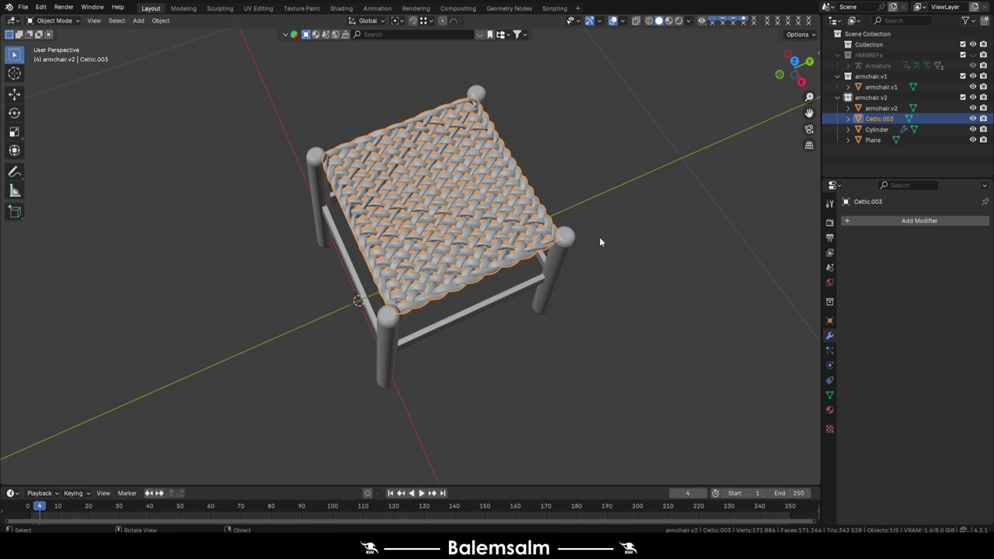
# Remove the woven Celtic seat and view the seat plane's mesh from the top.
pyautogui.hotkey('ctrl', 'z')
pyautogui.scroll(5, 471, 237)
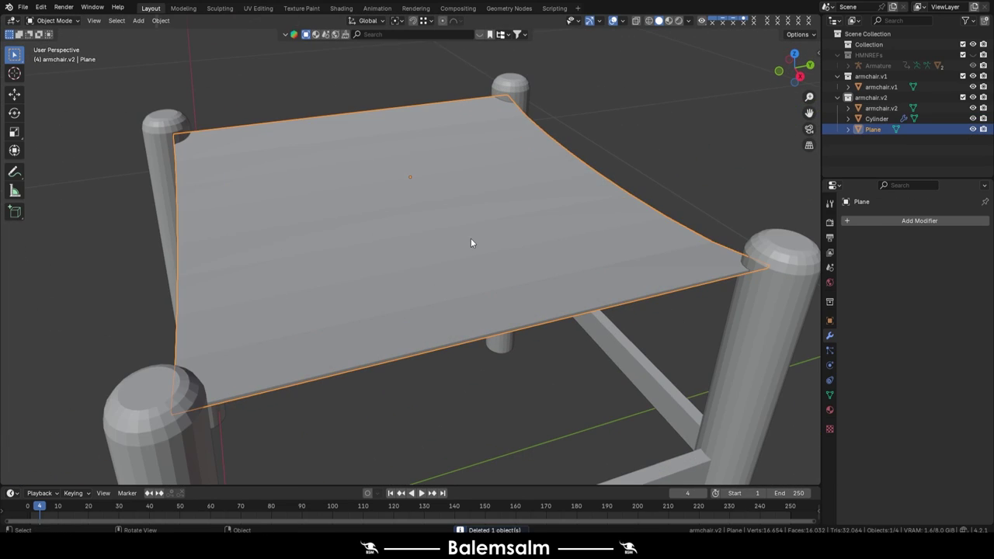
pyautogui.press('Tab')
pyautogui.press('KP_7')
# Bevel the seat grid's vertices into an octagon pattern and convert its triangles to quads.
pyautogui.hotkey('alt', 'q')
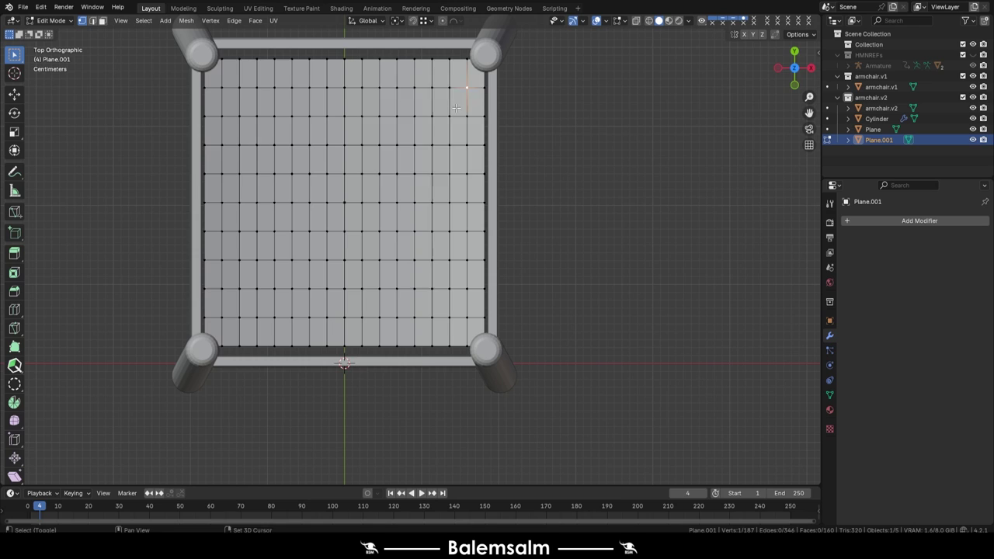
pyautogui.press('a')
pyautogui.hotkey('ctrl', 'shift', 'b')
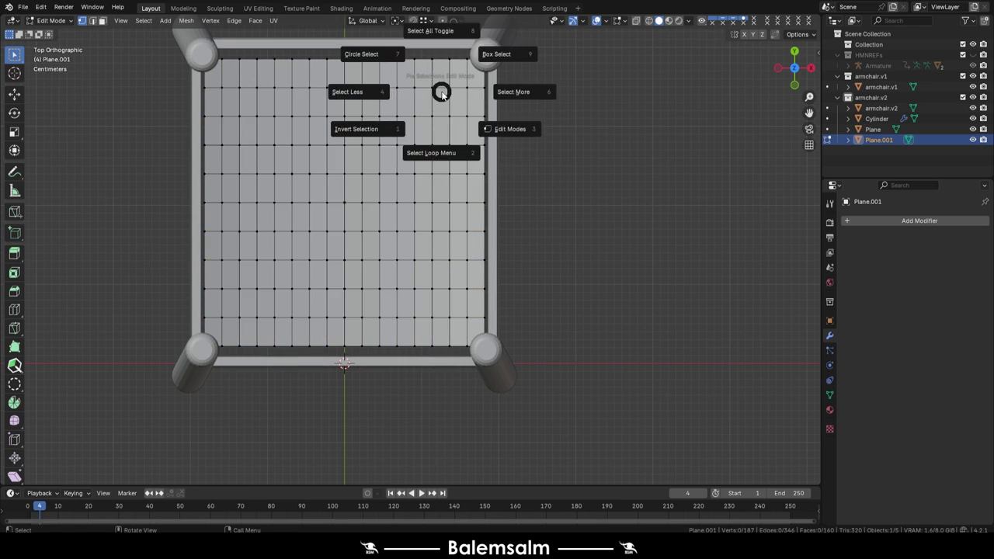
pyautogui.click(429, 31)
pyautogui.moveTo(441, 93); pyautogui.dragTo(311, 85, button='middle')
pyautogui.click(255, 20)
pyautogui.click(285, 100)
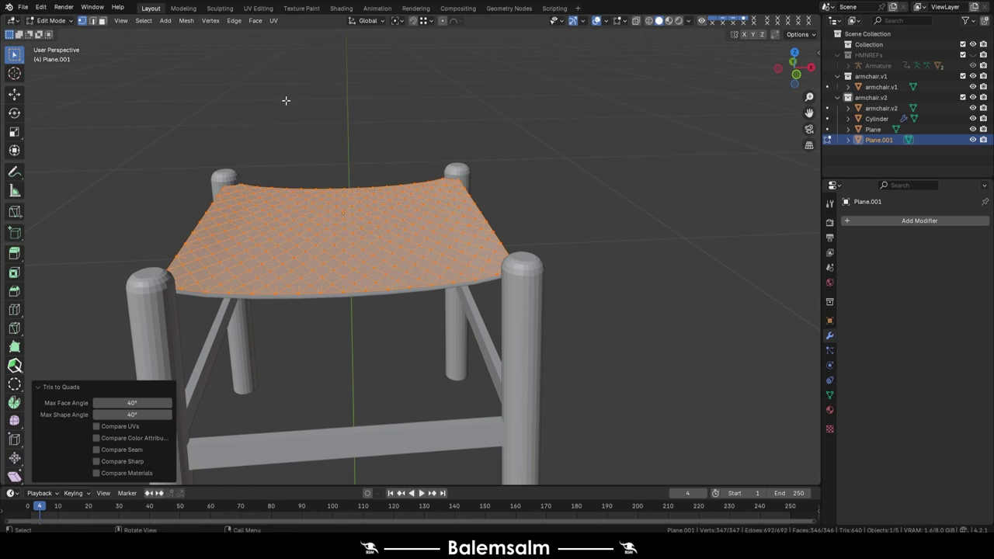
pyautogui.press('`')
# Add a Wireframe modifier of about 0.0066 m thickness to the seat and apply it.
pyautogui.click(378, 150)
pyautogui.press('Tab')
pyautogui.click(920, 221)
pyautogui.click(757, 399)
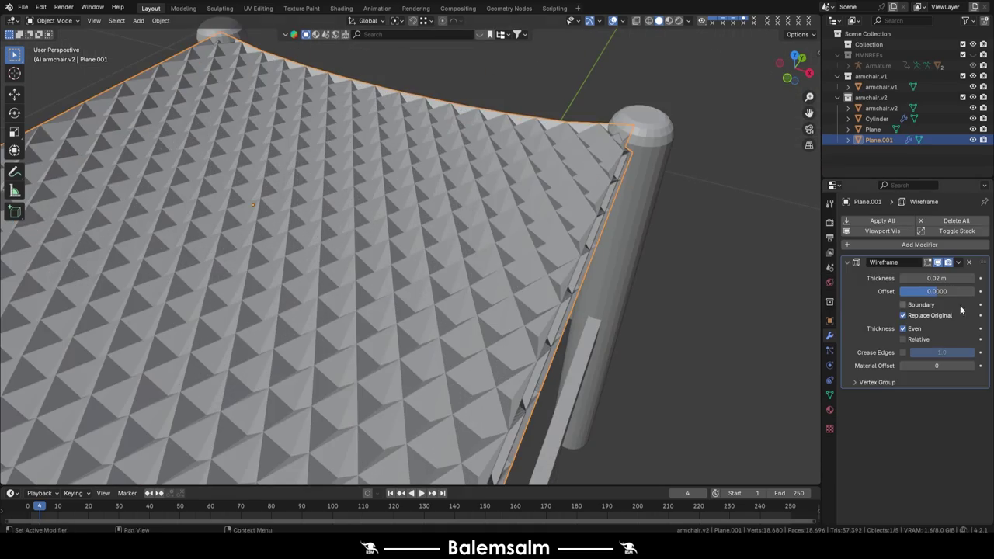
pyautogui.moveTo(936, 279); pyautogui.dragTo(905, 278)
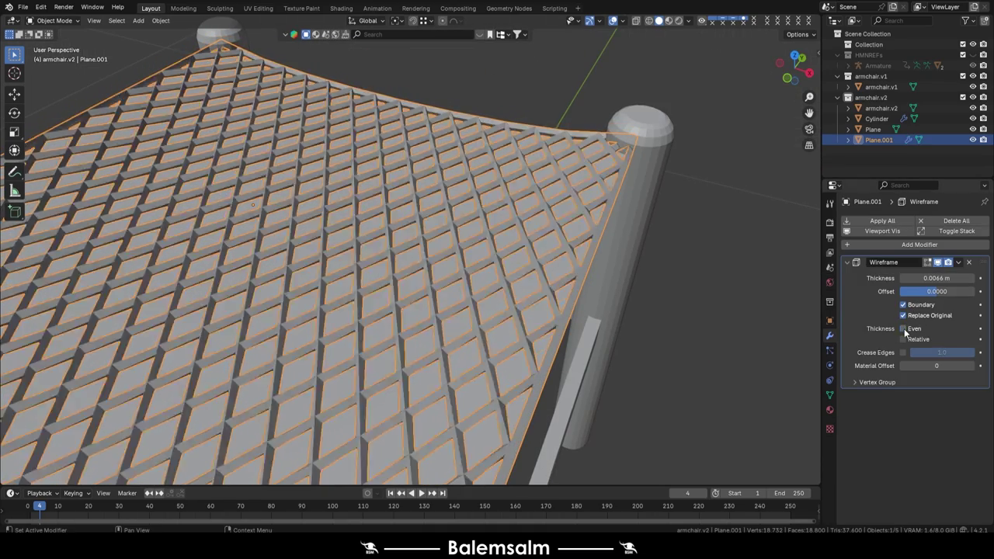
pyautogui.scroll(-5, 730, 160)
pyautogui.hotkey('ctrl', 'a')
pyautogui.click(621, 148)
# Extrude and slightly widen each leg's bottom ring to form a small foot rim.
pyautogui.moveTo(621, 148); pyautogui.dragTo(589, 194, button='middle')
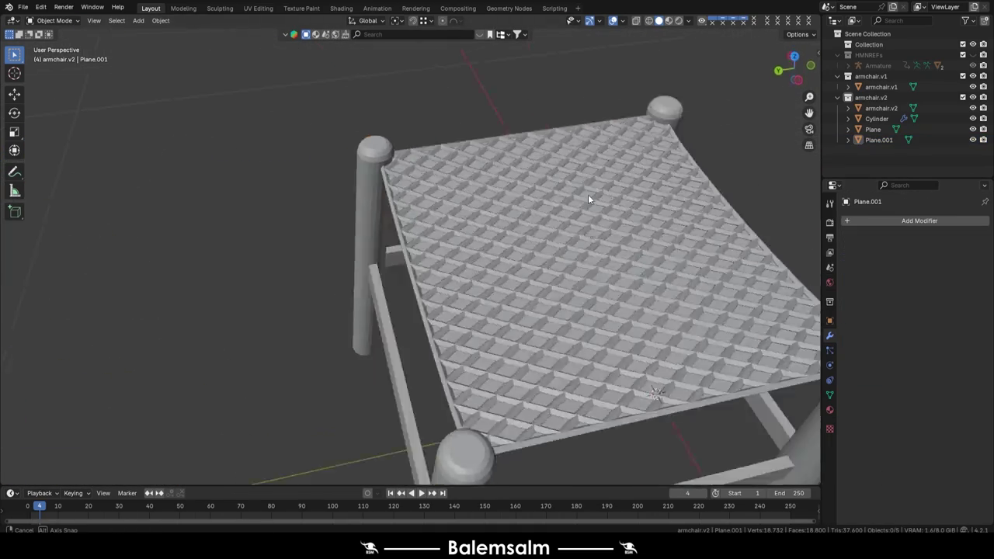
pyautogui.scroll(-4, 588, 194)
pyautogui.moveTo(393, 178); pyautogui.dragTo(566, 101, button='middle')
pyautogui.click(506, 295)
pyautogui.press('Tab')
pyautogui.press('KP_3')
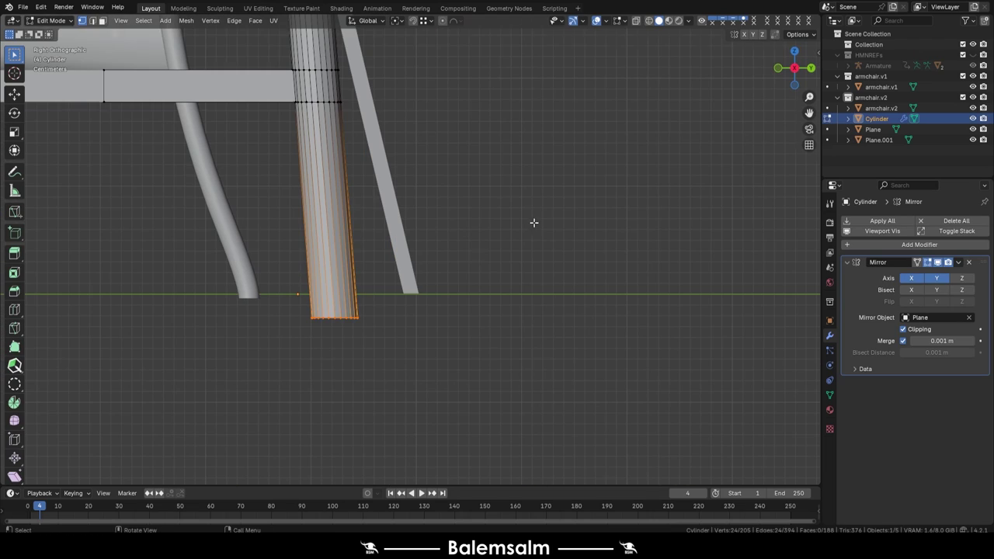
pyautogui.click(352, 185)
pyautogui.moveTo(352, 184); pyautogui.dragTo(344, 271, button='middle')
pyautogui.press('KP_3')
pyautogui.press('e')
pyautogui.press('s')
pyautogui.click(452, 296)
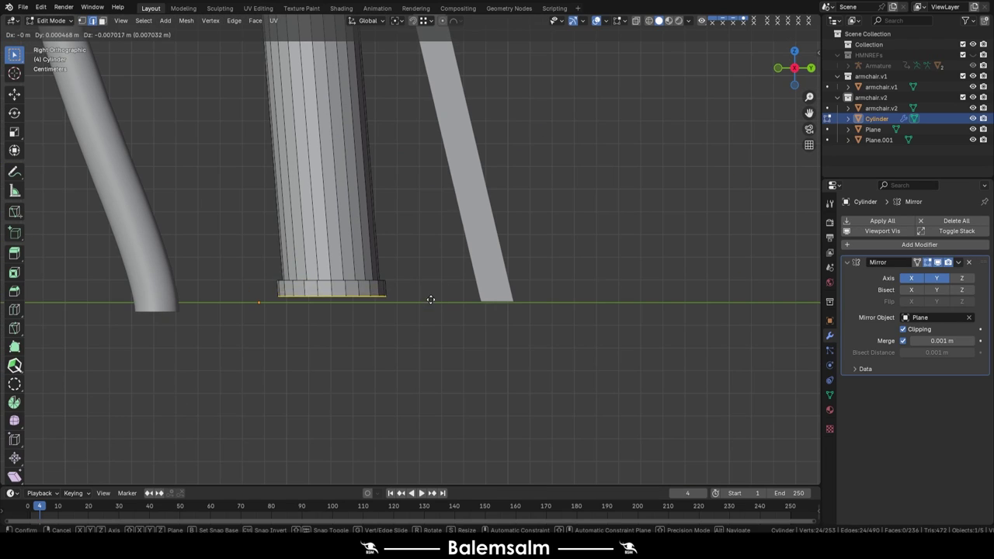
pyautogui.click(430, 299)
pyautogui.scroll(-5, 430, 299)
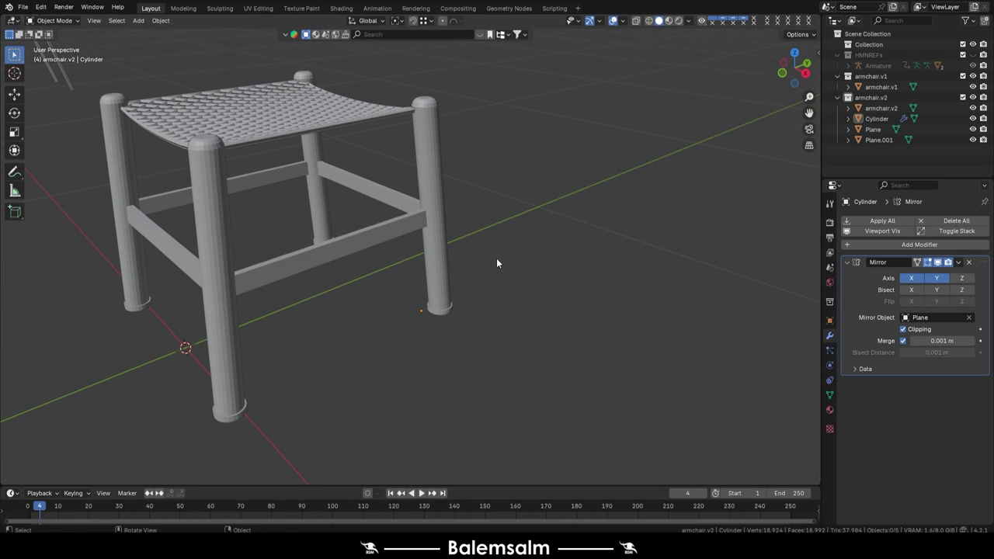
# Apply all modifiers on the stool parts and turn on the face orientation overlay.
pyautogui.press('a')
pyautogui.rightClick(496, 257)
pyautogui.click(413, 213)
pyautogui.click(883, 220)
pyautogui.scroll(4, 351, 220)
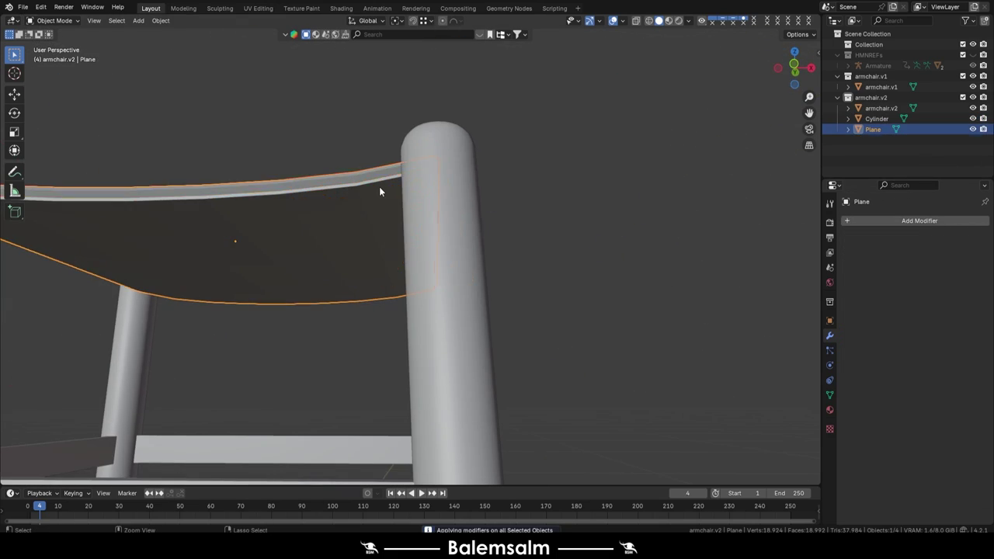
pyautogui.click(621, 20)
pyautogui.click(567, 219)
pyautogui.click(408, 188)
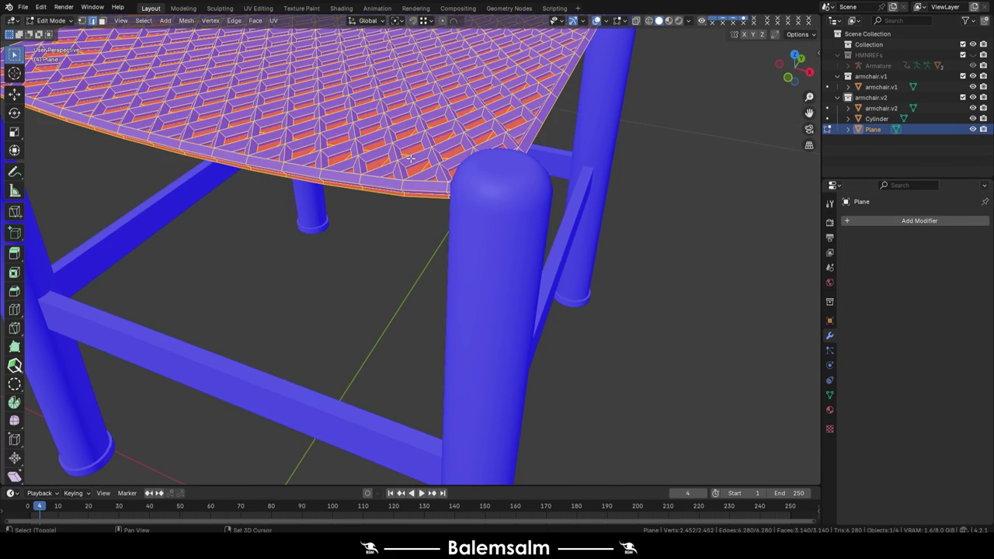
pyautogui.scroll(-6, 269, 144)
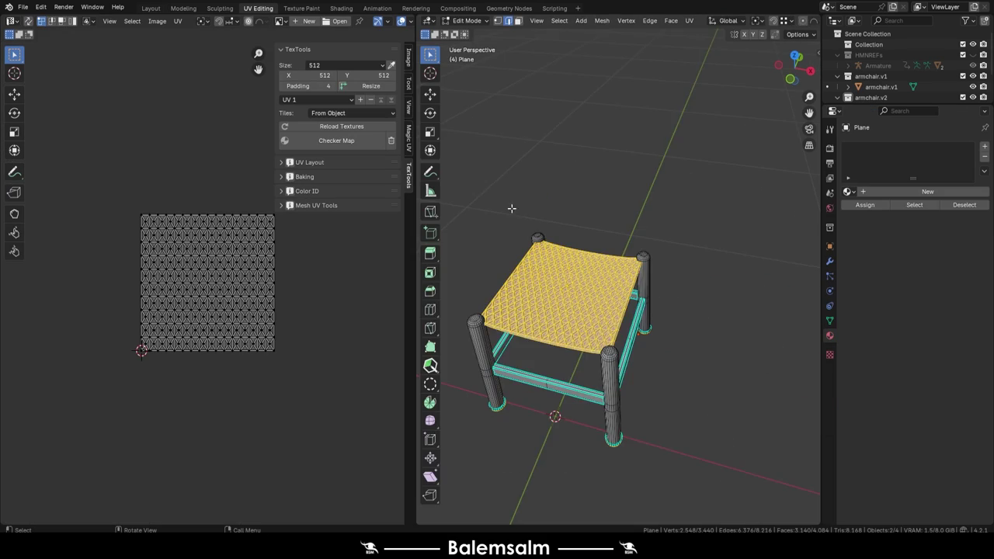
# Turn on the TexTools checker map and select the stool's leg frame in Edit Mode.
pyautogui.click(369, 148)
pyautogui.press('`')
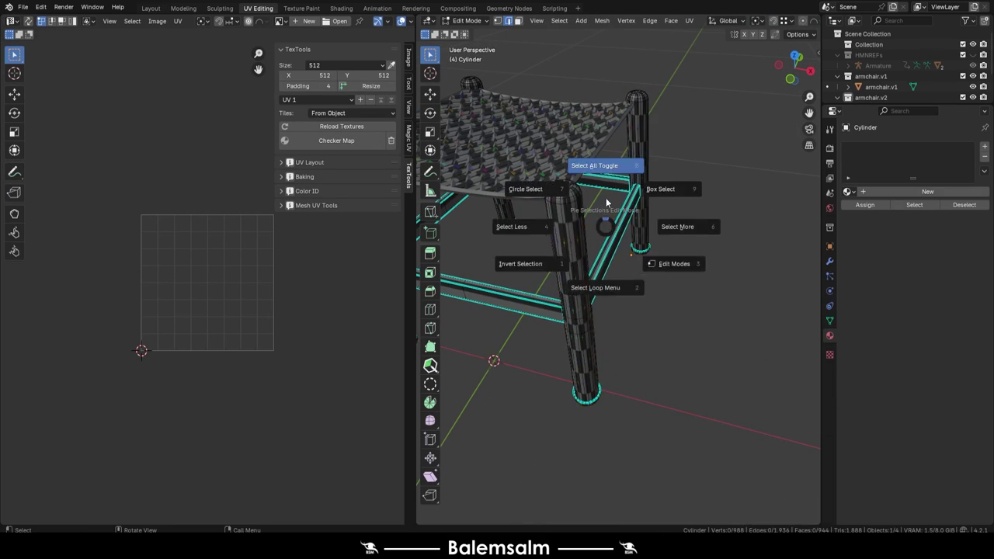
pyautogui.click(599, 162)
pyautogui.moveTo(584, 219); pyautogui.dragTo(608, 155, button='middle')
pyautogui.press('Tab')
pyautogui.hotkey('alt', 'a')
pyautogui.keyDown('alt'); pyautogui.click(608, 155); pyautogui.keyUp('alt')
# Select the edges around a leg top, checking them from above in see-through view.
pyautogui.press('`')
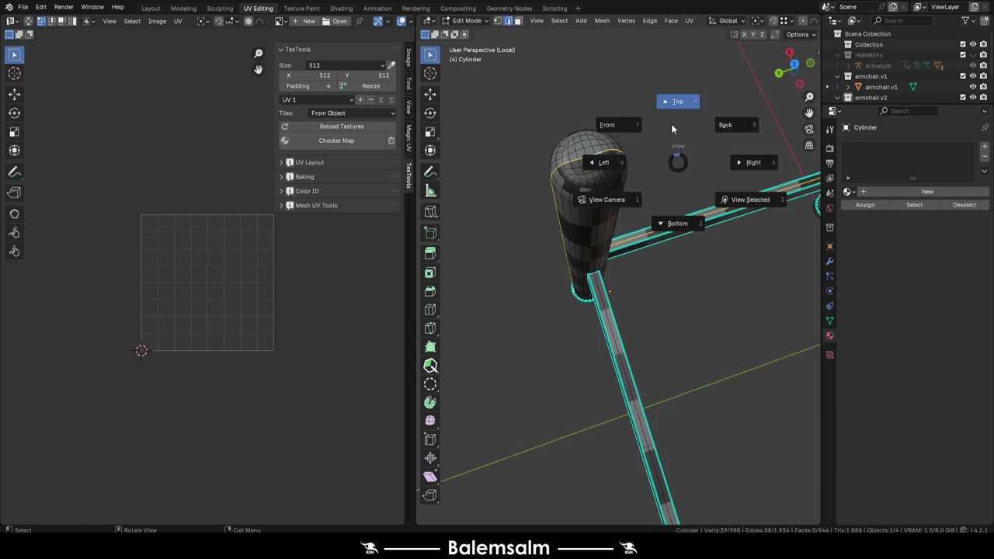
pyautogui.click(679, 100)
pyautogui.hotkey('alt', 'z')
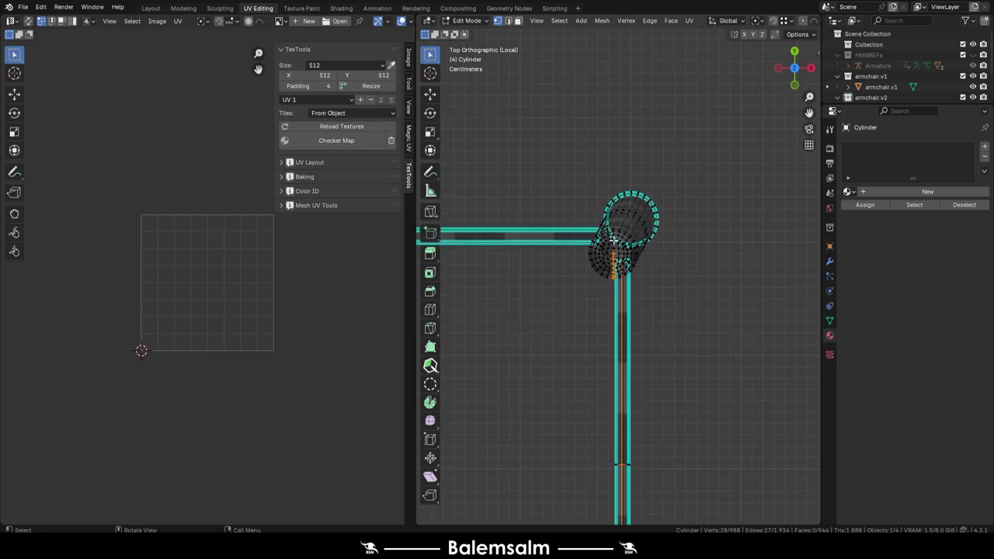
pyautogui.moveTo(687, 90); pyautogui.dragTo(684, 169, button='middle')
pyautogui.hotkey('alt', 'z')
pyautogui.press('2')
pyautogui.click(637, 244)
pyautogui.scroll(-3, 634, 249)
pyautogui.moveTo(637, 244)
pyautogui.mouseDown(button='middle')
pyautogui.moveTo(591, 277)
pyautogui.moveTo(559, 202)
pyautogui.mouseUp(button='middle')
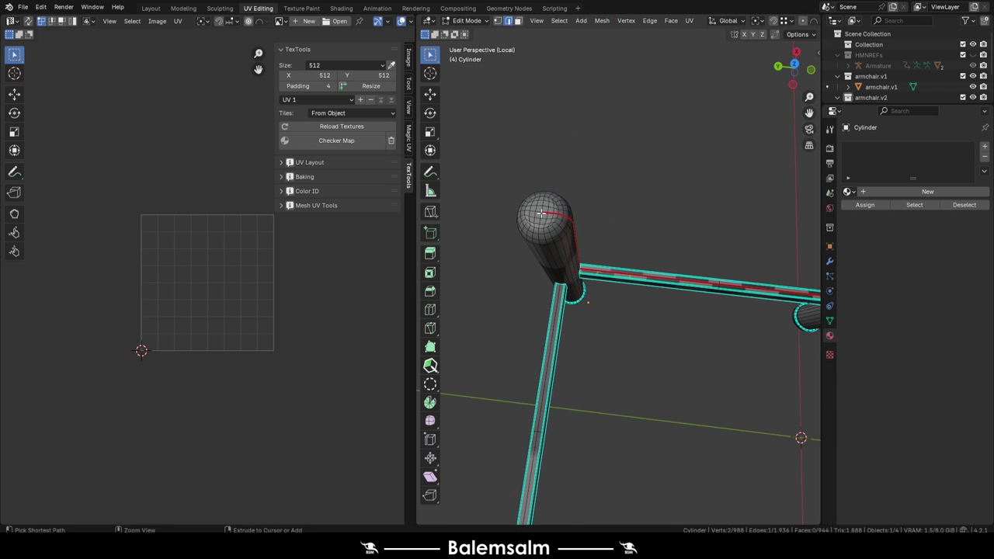
# Select an edge path running down the front leg as the seam line.
pyautogui.press('Tab')
pyautogui.moveTo(539, 139); pyautogui.dragTo(630, 112, button='middle')
pyautogui.press('Tab')
pyautogui.hotkey('alt', 'a')
pyautogui.moveTo(690, 221); pyautogui.dragTo(523, 220, button='middle')
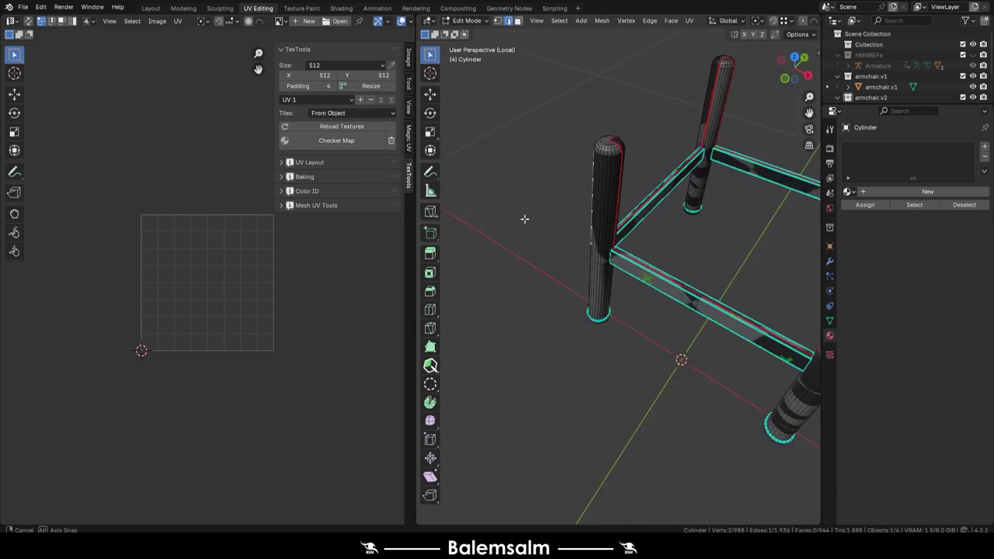
pyautogui.scroll(3, 583, 207)
pyautogui.moveTo(584, 207); pyautogui.dragTo(597, 313, button='middle')
pyautogui.keyDown('ctrl'); pyautogui.click(597, 312); pyautogui.keyUp('ctrl')
pyautogui.moveTo(612, 271); pyautogui.dragTo(592, 154, button='middle')
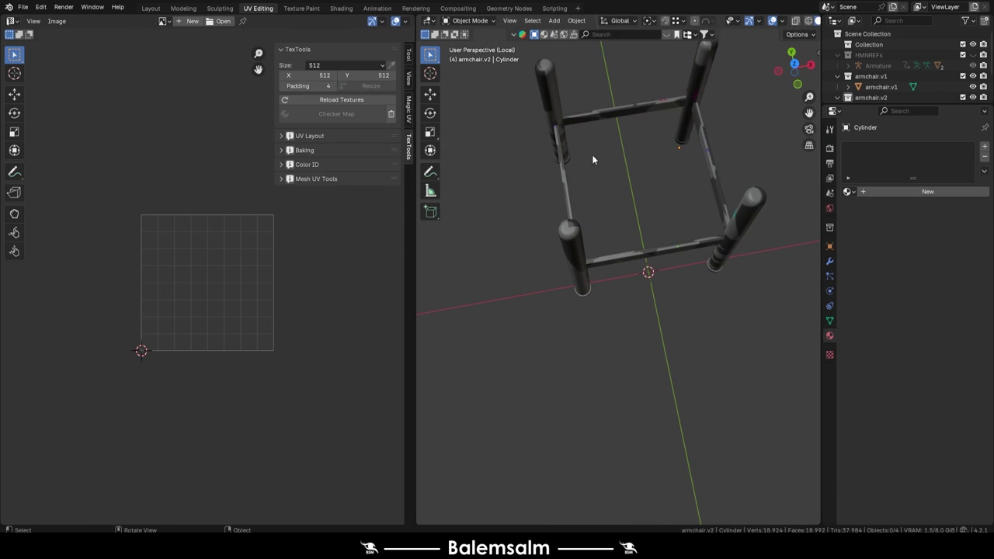
# Mark the chosen edges as UV seams and unwrap the whole leg frame.
pyautogui.press('a')
pyautogui.press('u')
pyautogui.click(601, 83)
pyautogui.press('Tab')
# Pack the UV islands of the whole woven seat mesh.
pyautogui.moveTo(659, 103)
pyautogui.mouseDown(button='middle')
pyautogui.moveTo(584, 262)
pyautogui.moveTo(745, 222)
pyautogui.moveTo(677, 157)
pyautogui.mouseUp(button='middle')
pyautogui.click(676, 157)
pyautogui.press('Tab')
pyautogui.press('a')
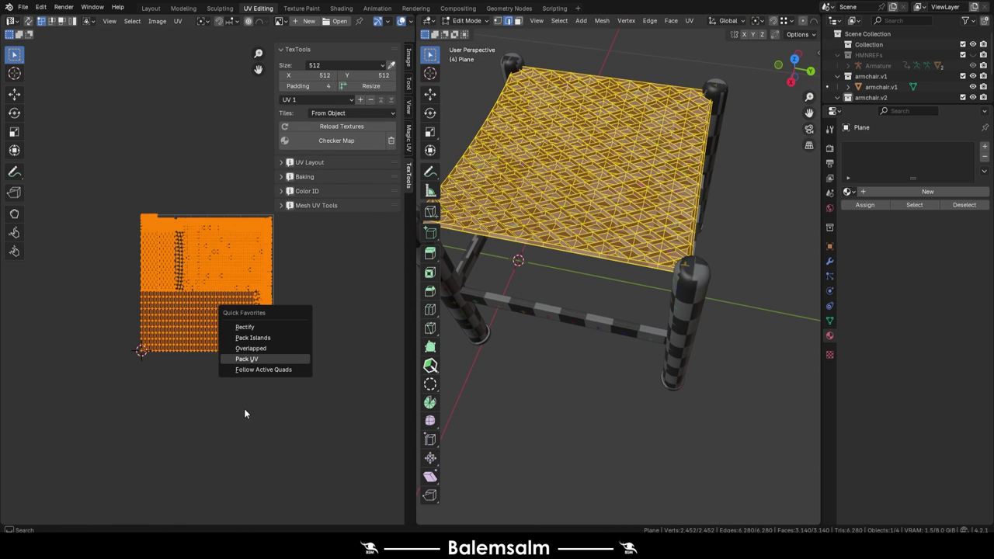
pyautogui.click(246, 359)
pyautogui.press('Tab')
# Remove the checker texture preview from the stool.
pyautogui.click(727, 345)
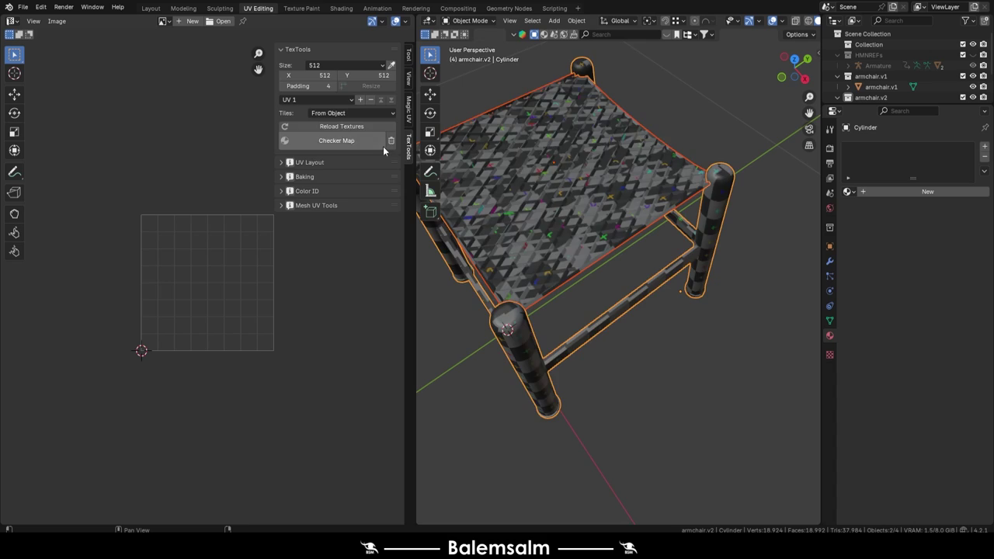
pyautogui.click(391, 141)
pyautogui.scroll(-3, 577, 278)
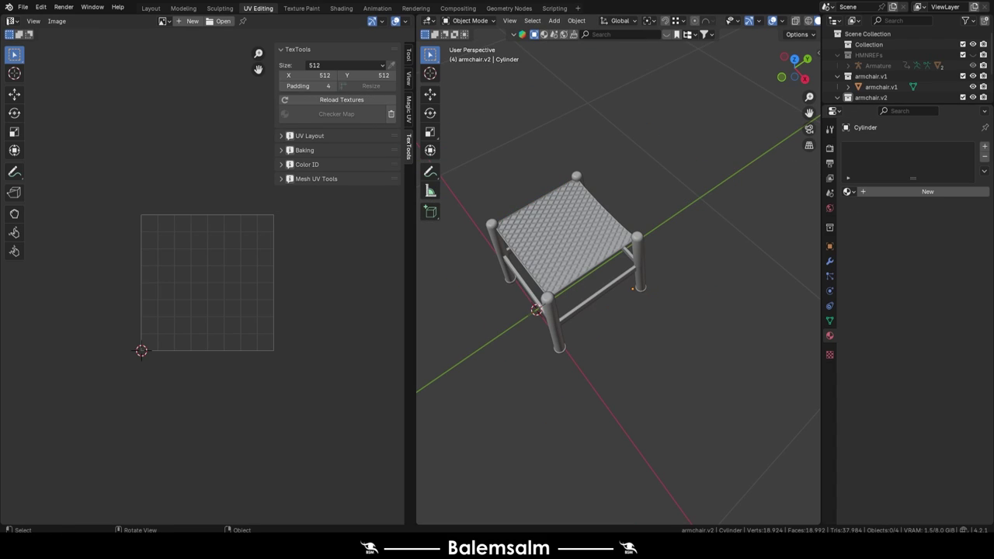
# Give the leg frame a new stool material and the seat material 240909.stool.mat.02.
pyautogui.click(895, 192)
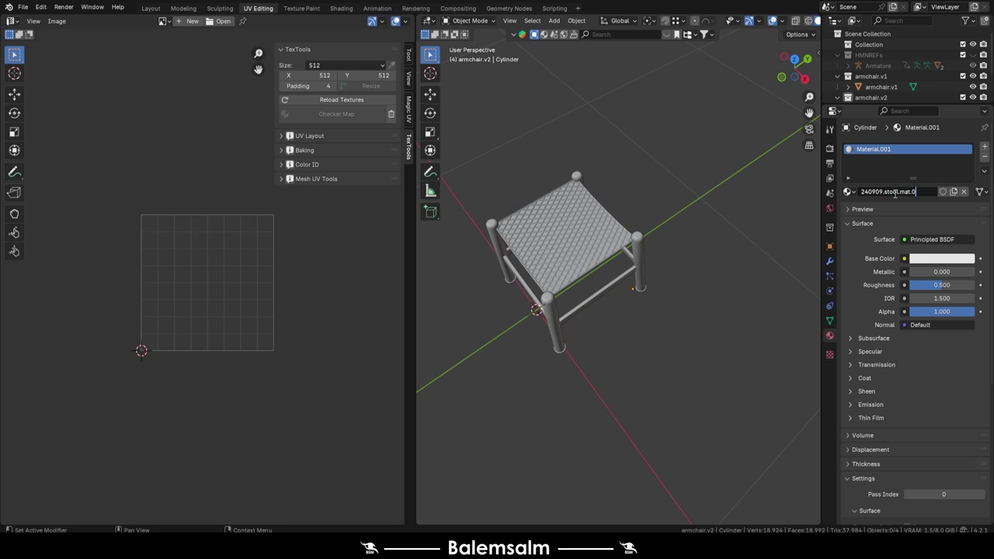
pyautogui.click(640, 243)
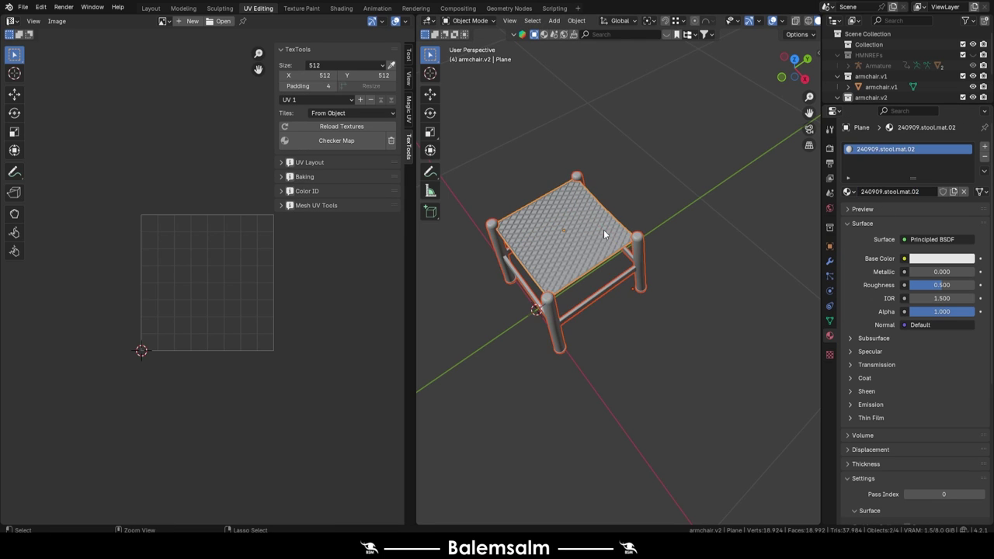
pyautogui.click(151, 7)
# Line the stool up with both armchairs from top view, apply its transforms and save.
pyautogui.press('KP_7')
pyautogui.hotkey('ctrl', 's')
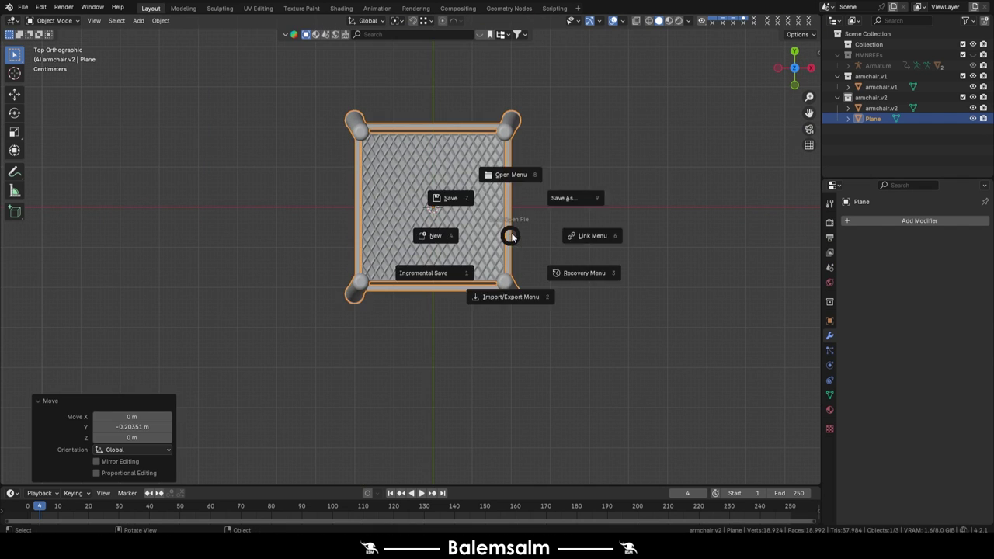
pyautogui.hotkey('ctrl', 'a')
pyautogui.keyDown('ctrl'); pyautogui.moveTo(666, 129); pyautogui.dragTo(187, 269); pyautogui.keyUp('ctrl')
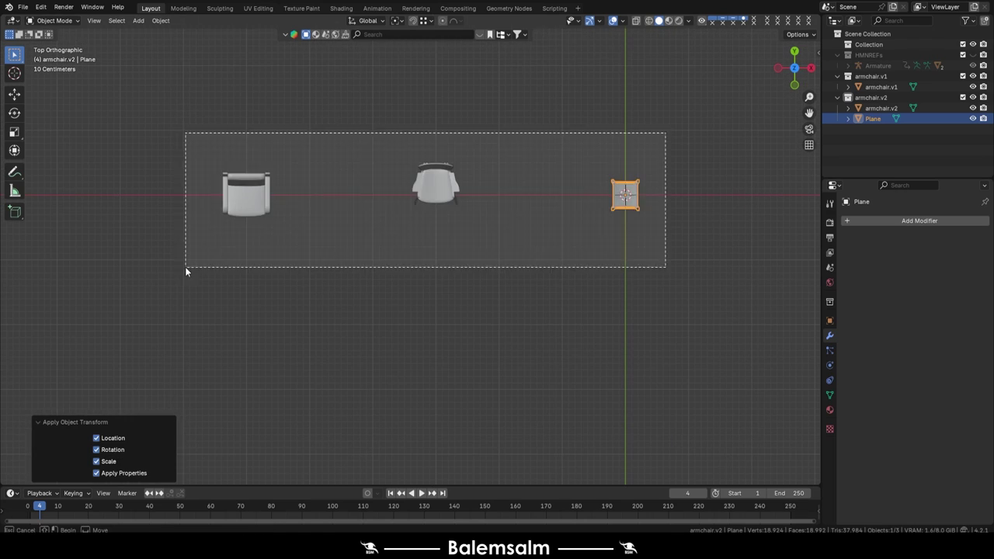
pyautogui.moveTo(503, 251); pyautogui.dragTo(546, 203, button='middle')
pyautogui.hotkey('ctrl', 's')
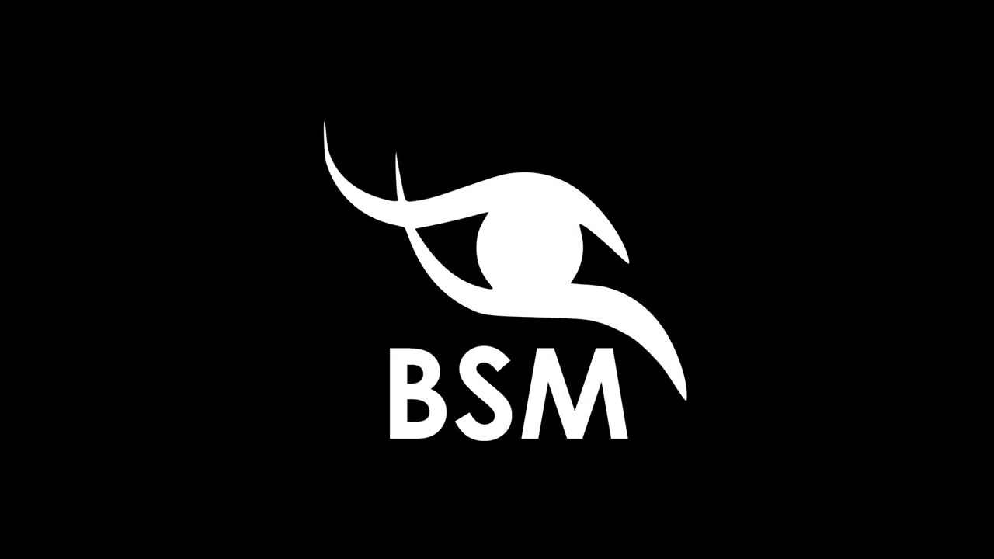